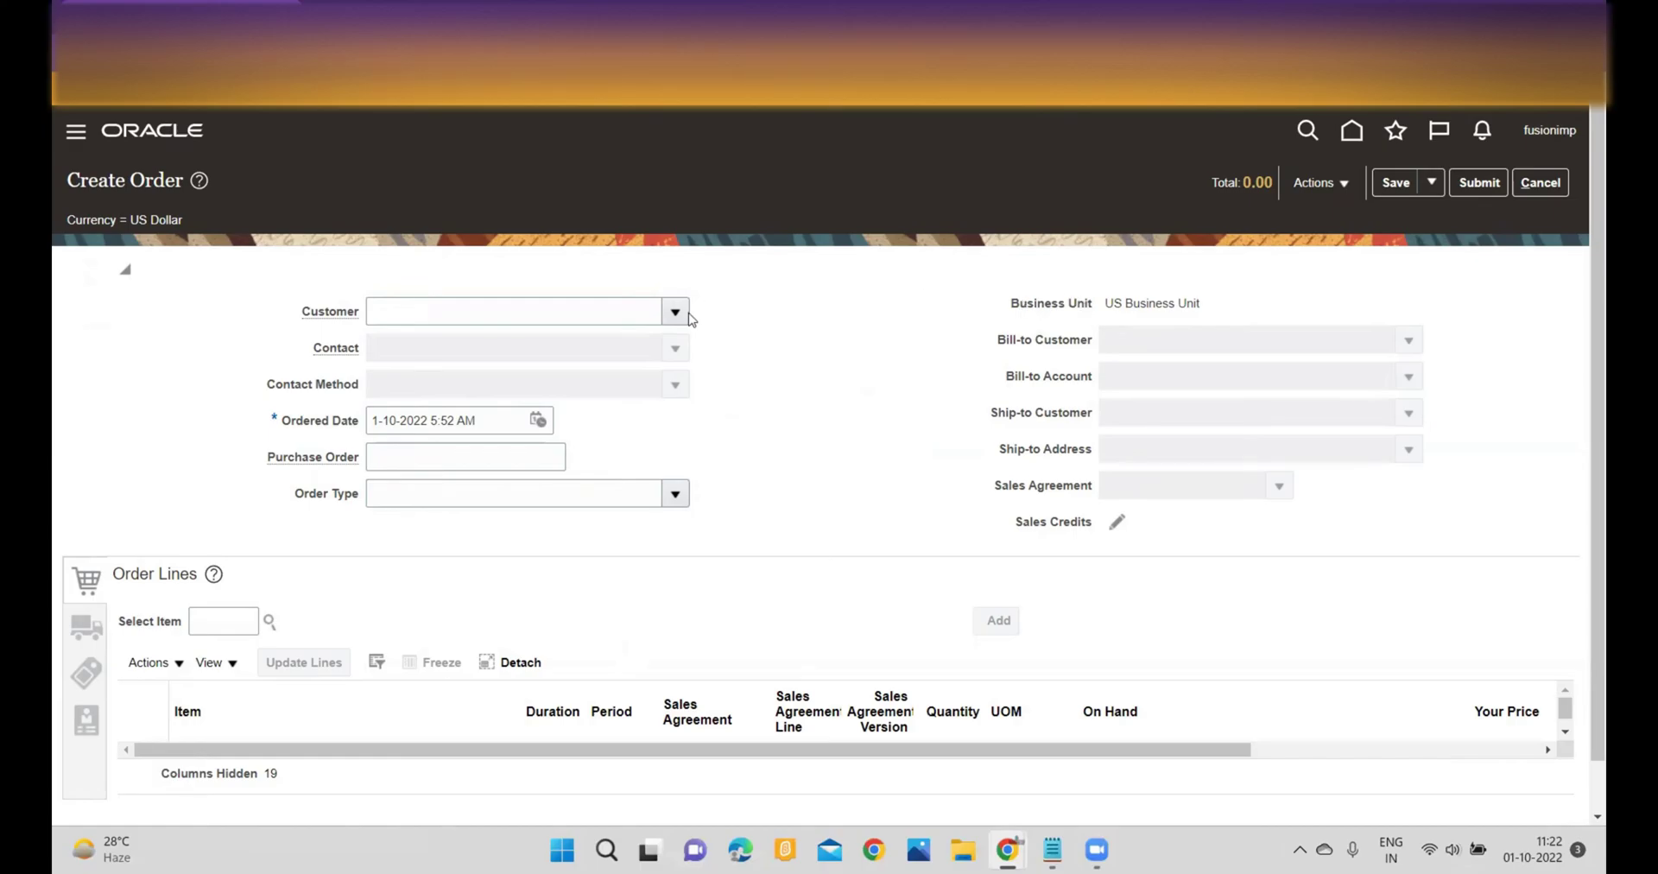
- Set the new order's customer to ABC
left_click(597, 307)
type("abc")
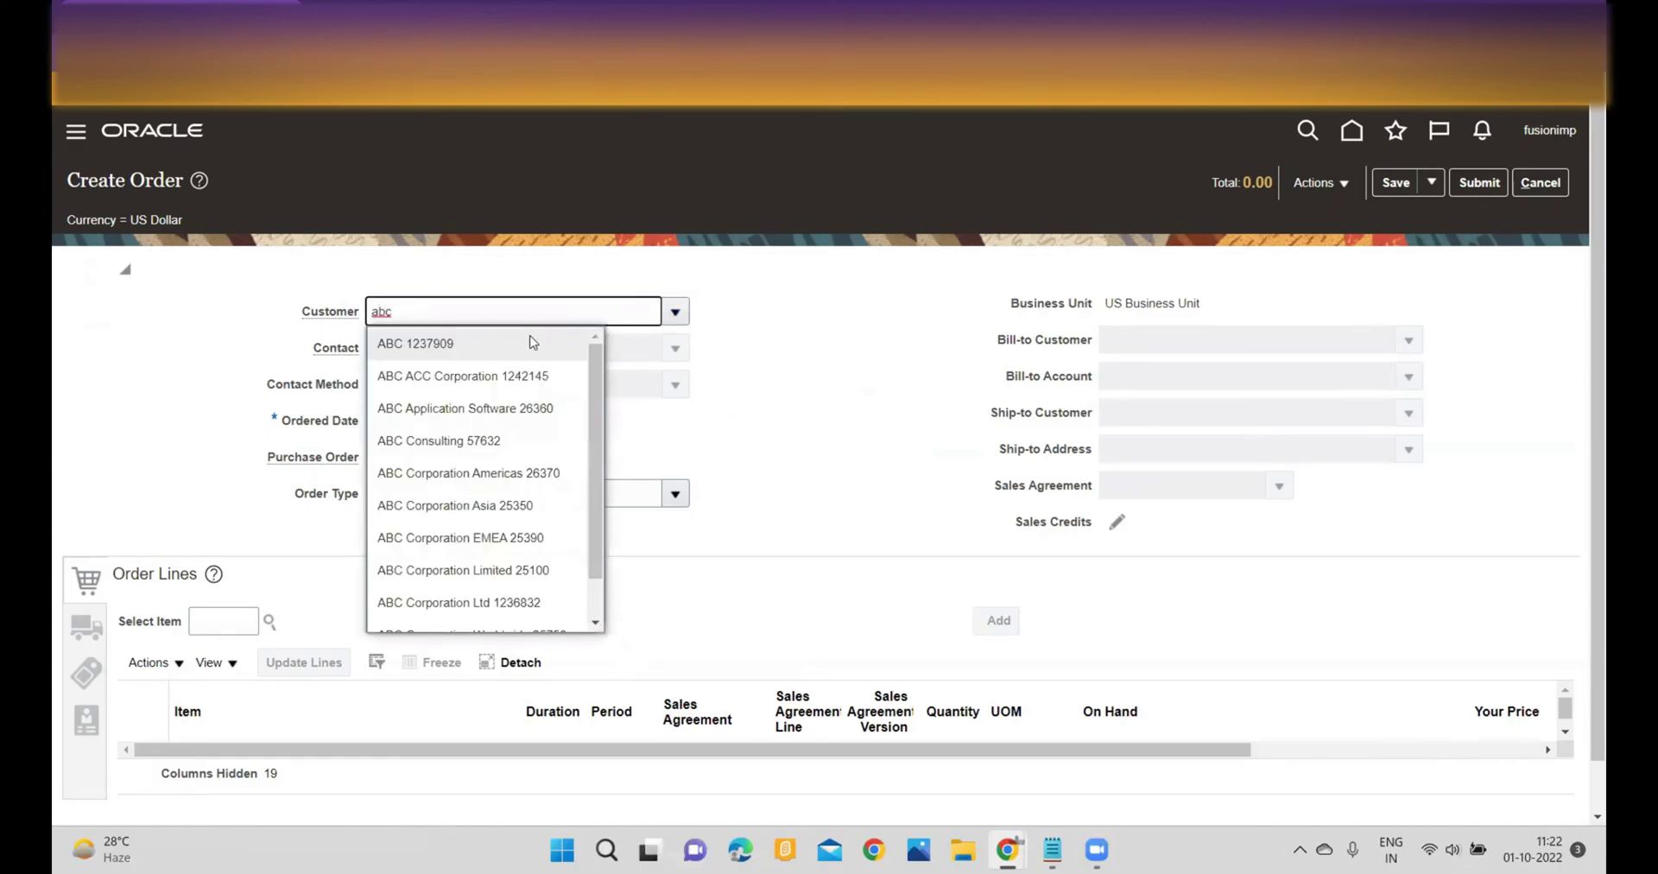
left_click(527, 342)
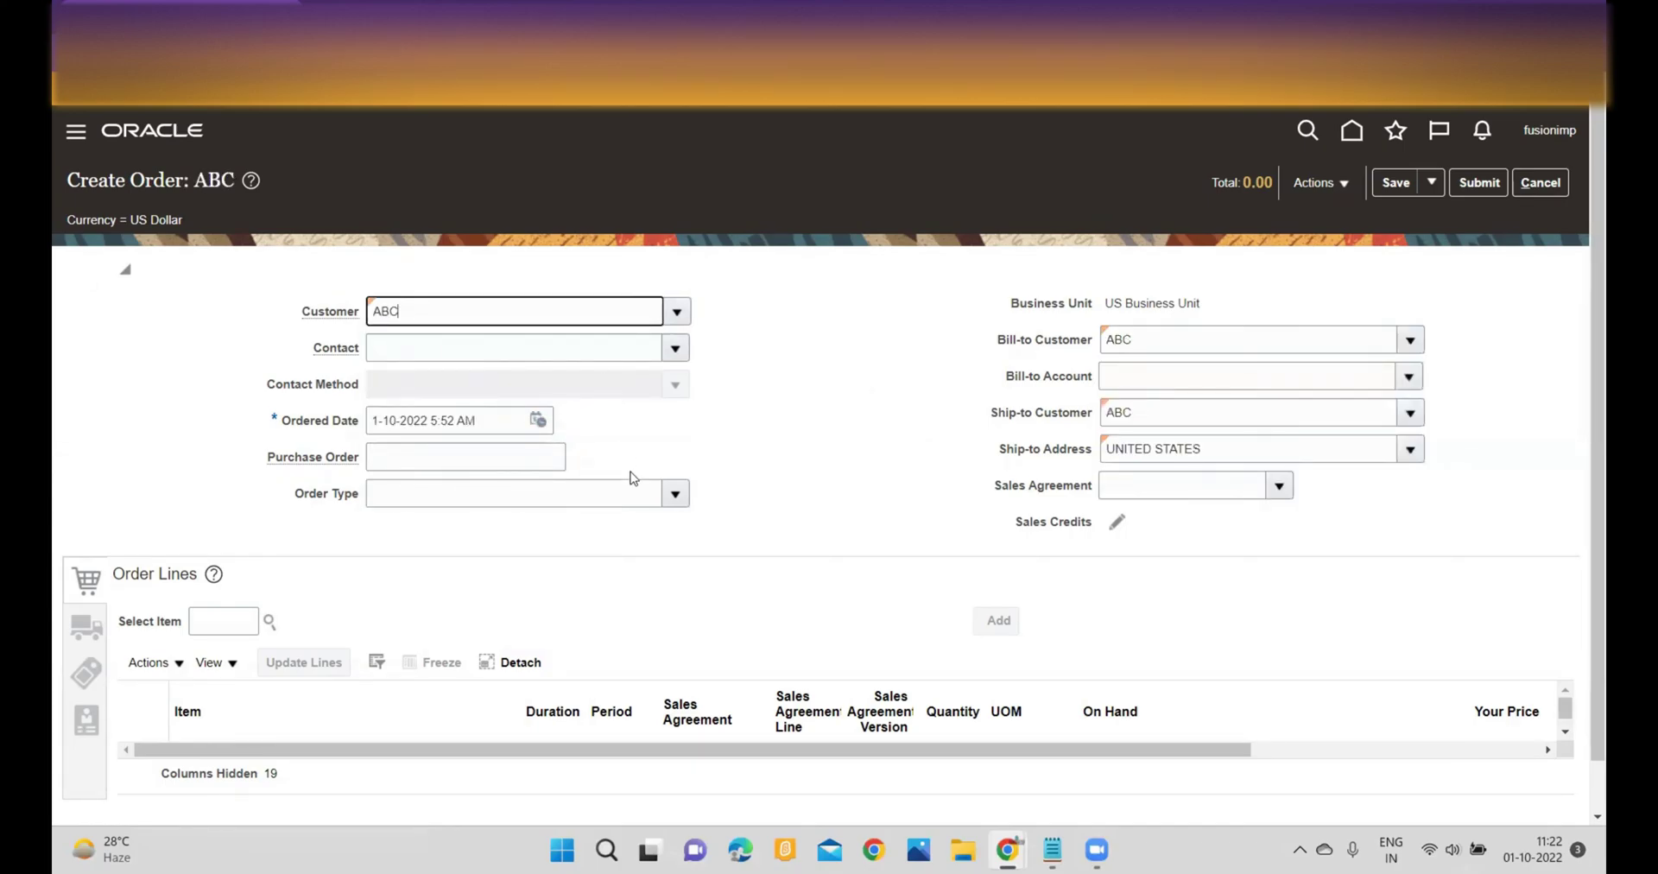
- Set the order type to FusionTest Order Type and try to save the order
left_click(611, 497)
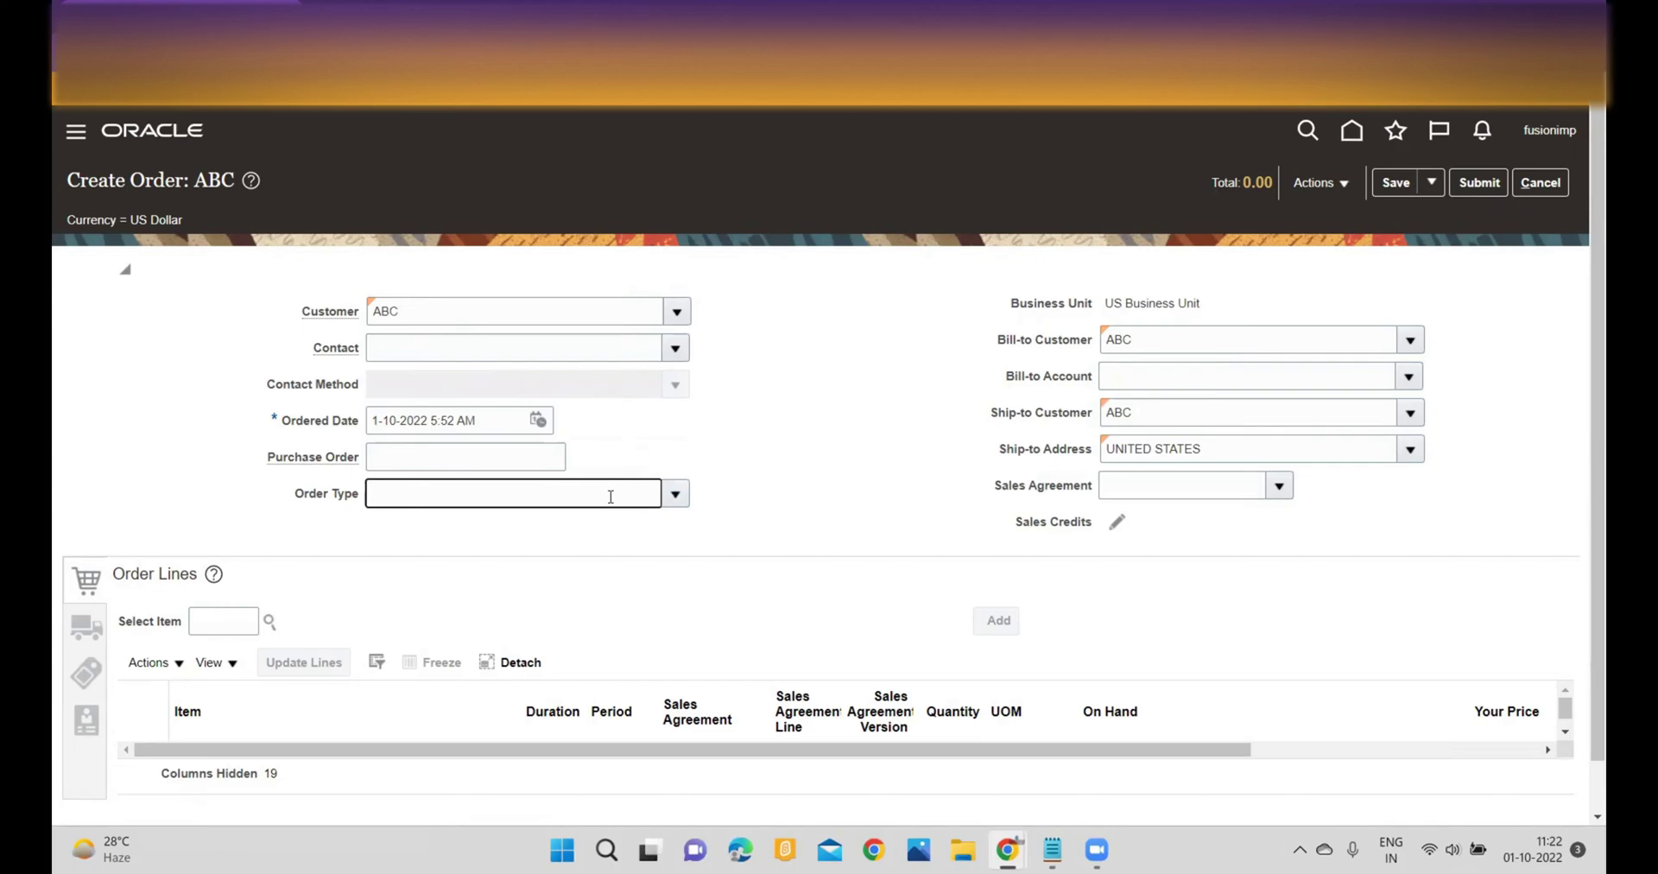
type("Fus")
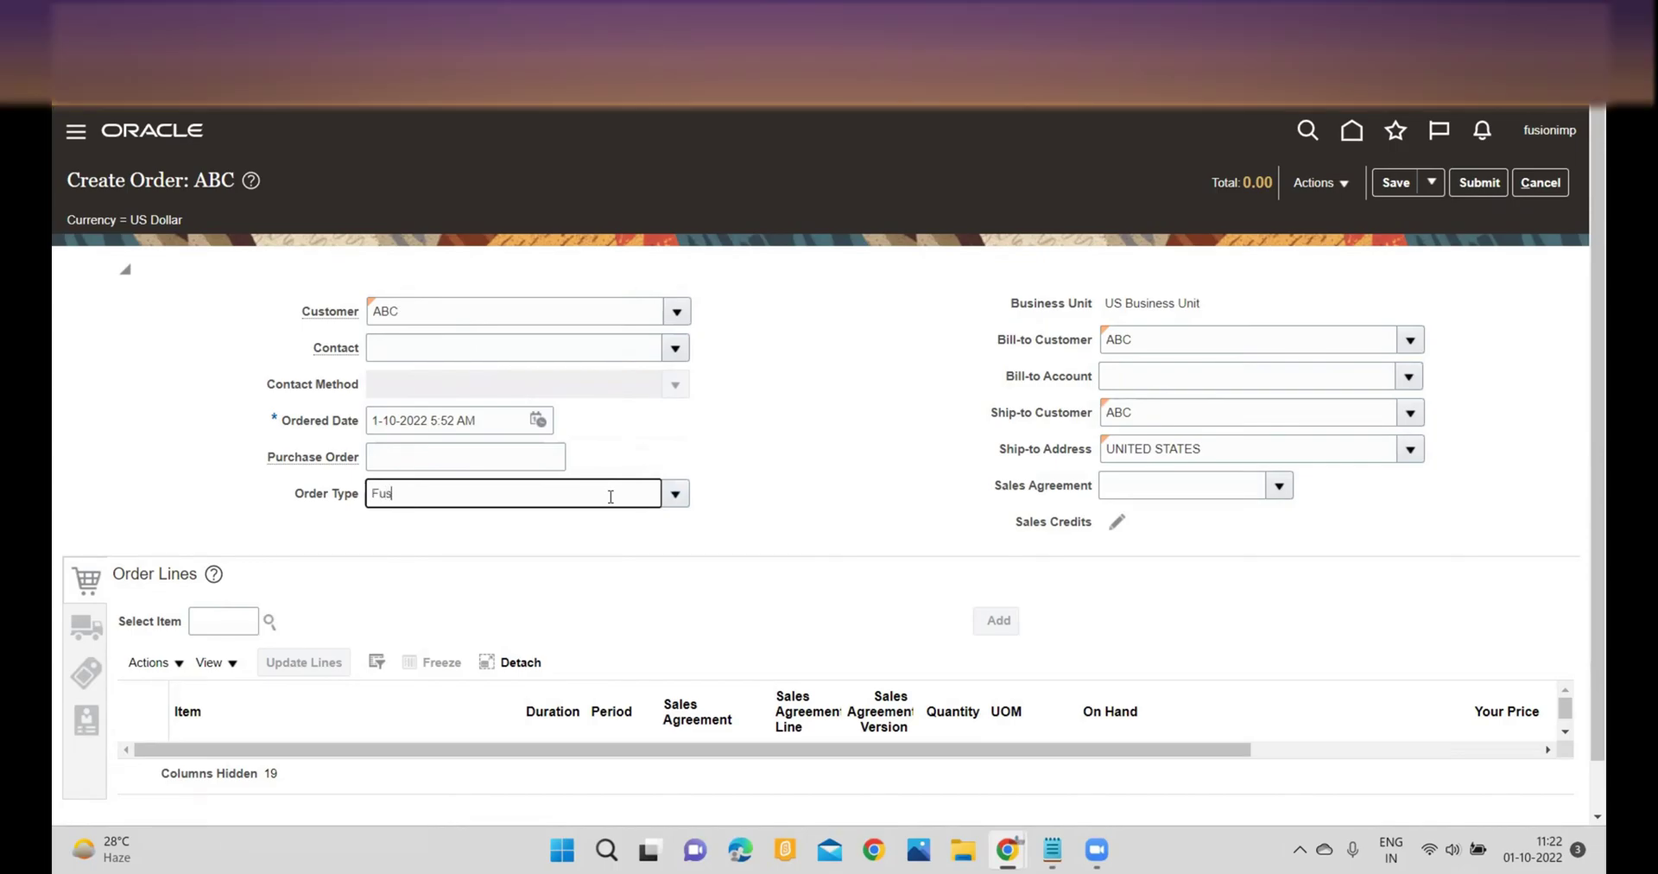
left_click(529, 527)
left_click(1397, 190)
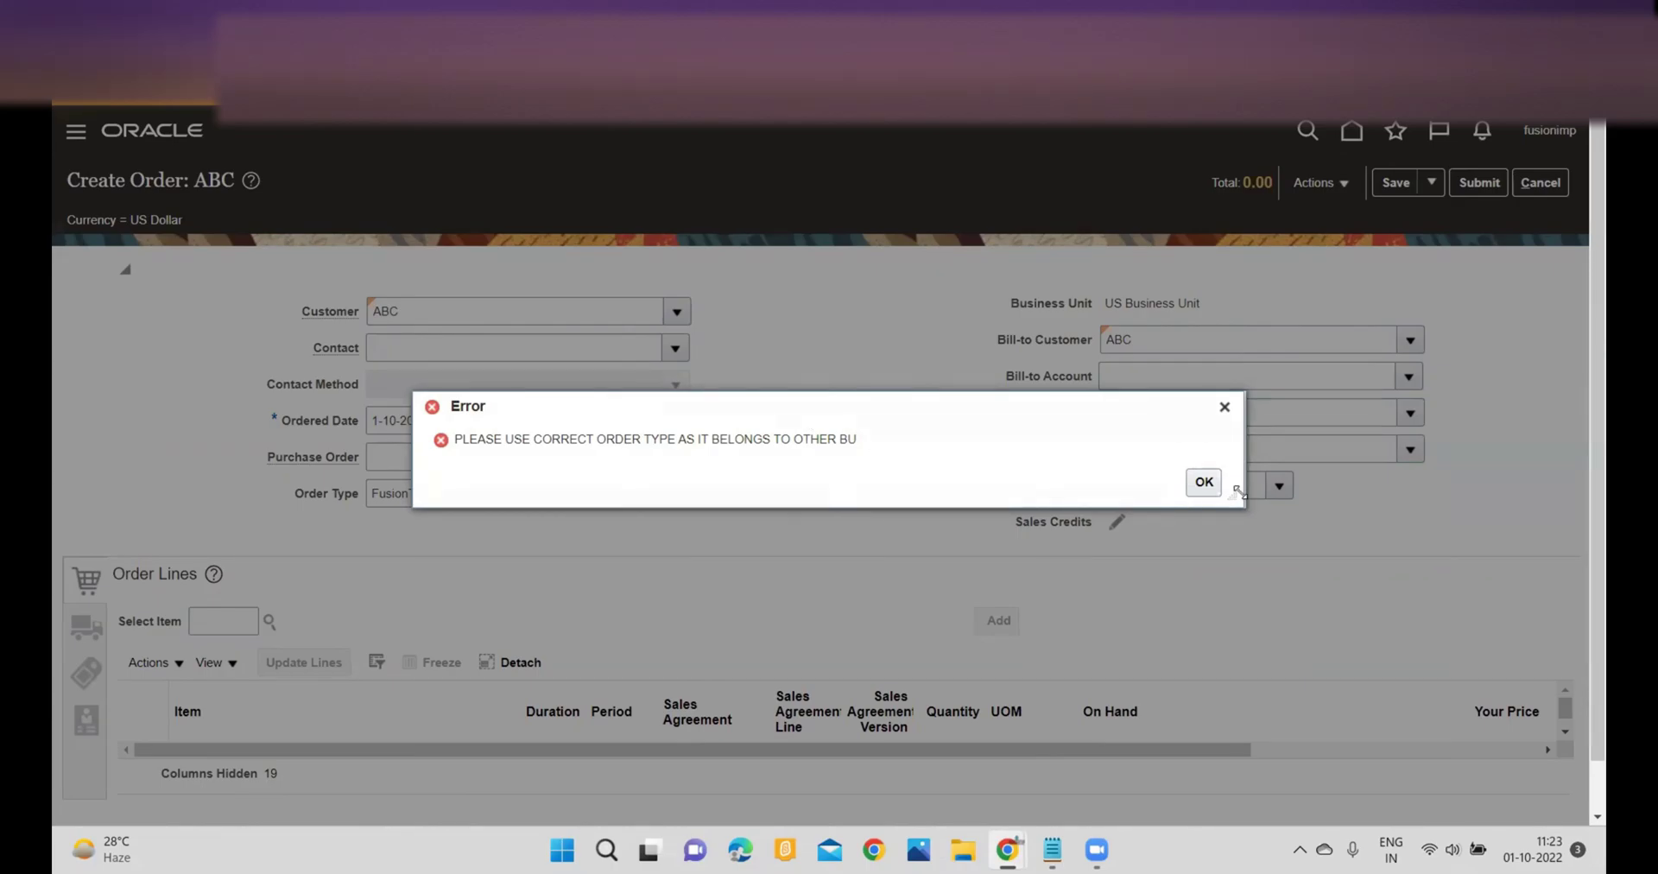
left_click(1206, 486)
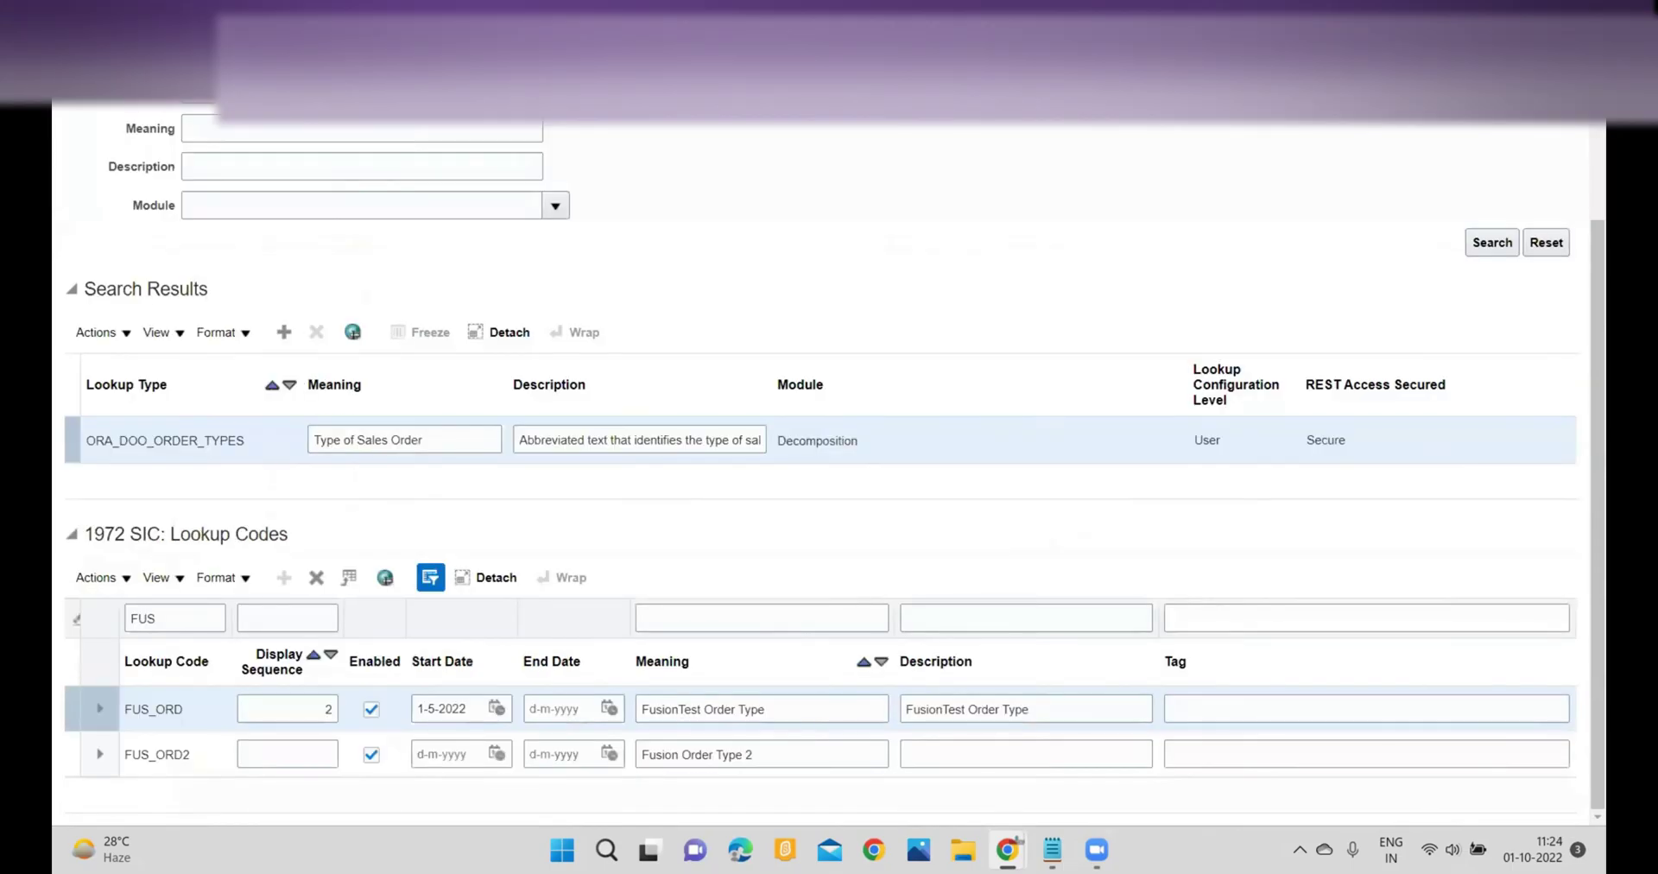
- Examine the ORA_DOO_ORDER_TYPES lookup and its codes filtered by FUS in Manage Order Lookups
scroll(86, 201, "up", 2)
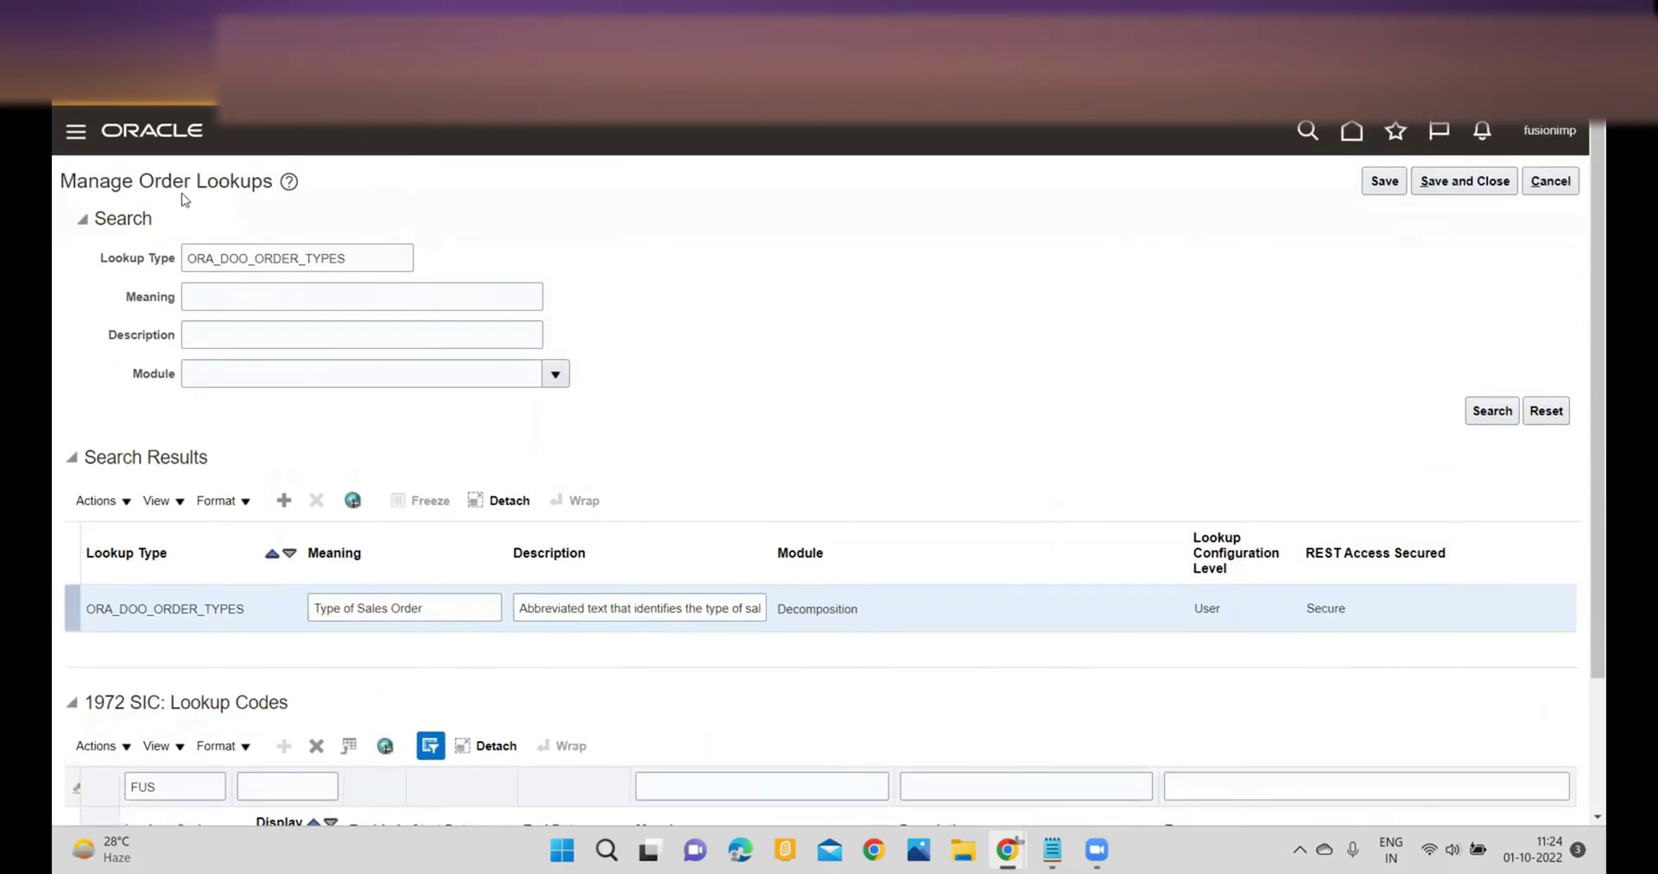
scroll(182, 196, "down", 1)
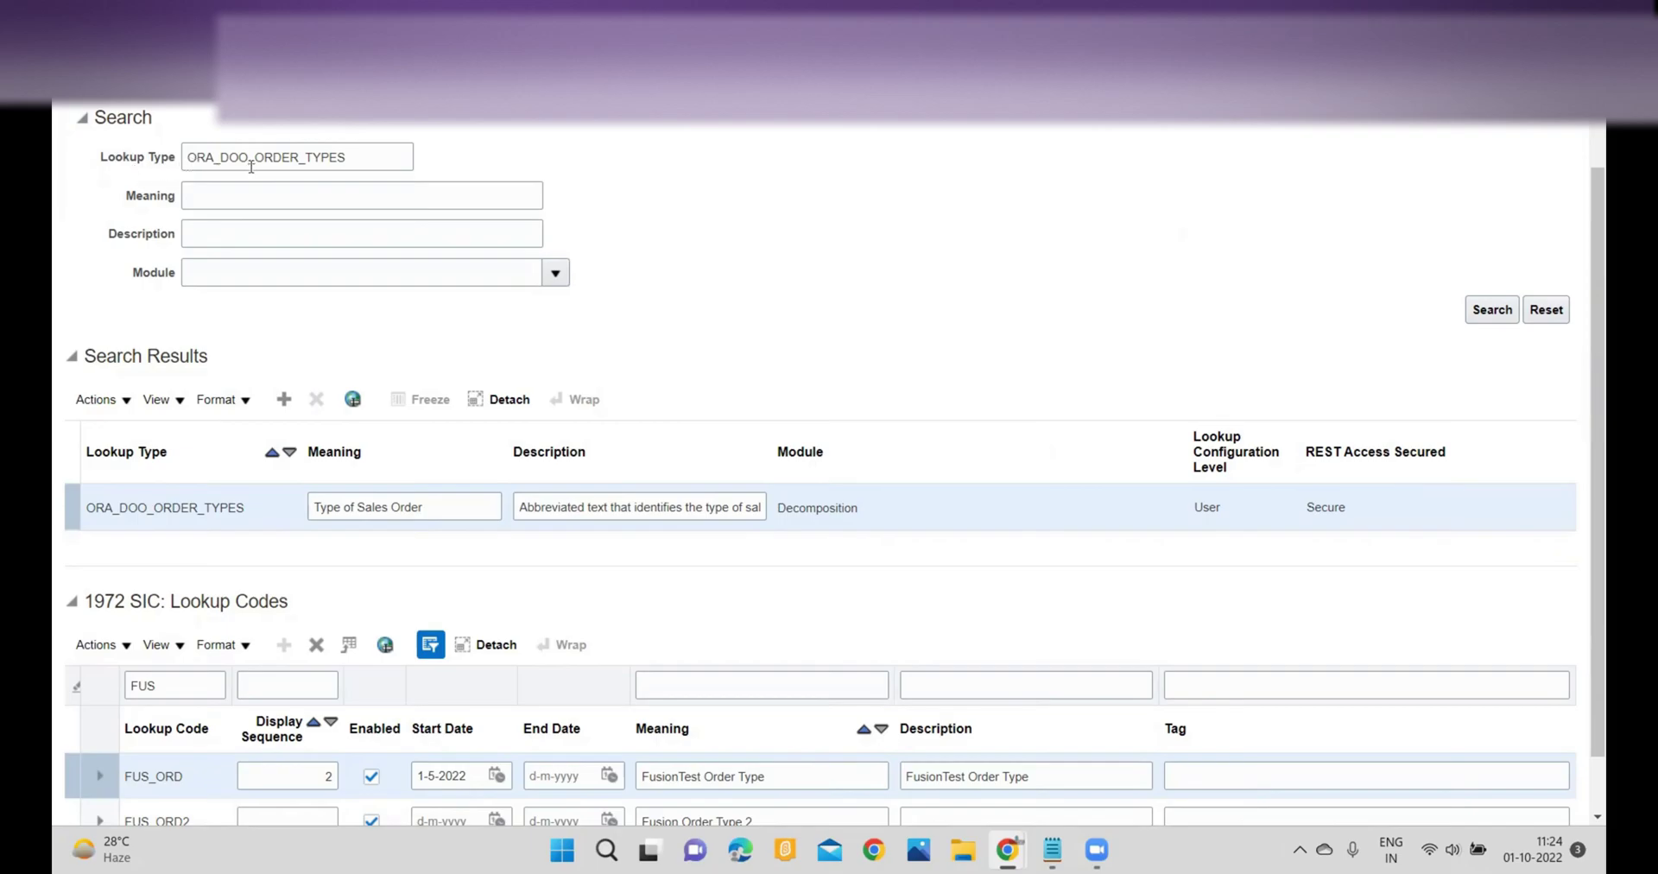
scroll(622, 188, "down", 1)
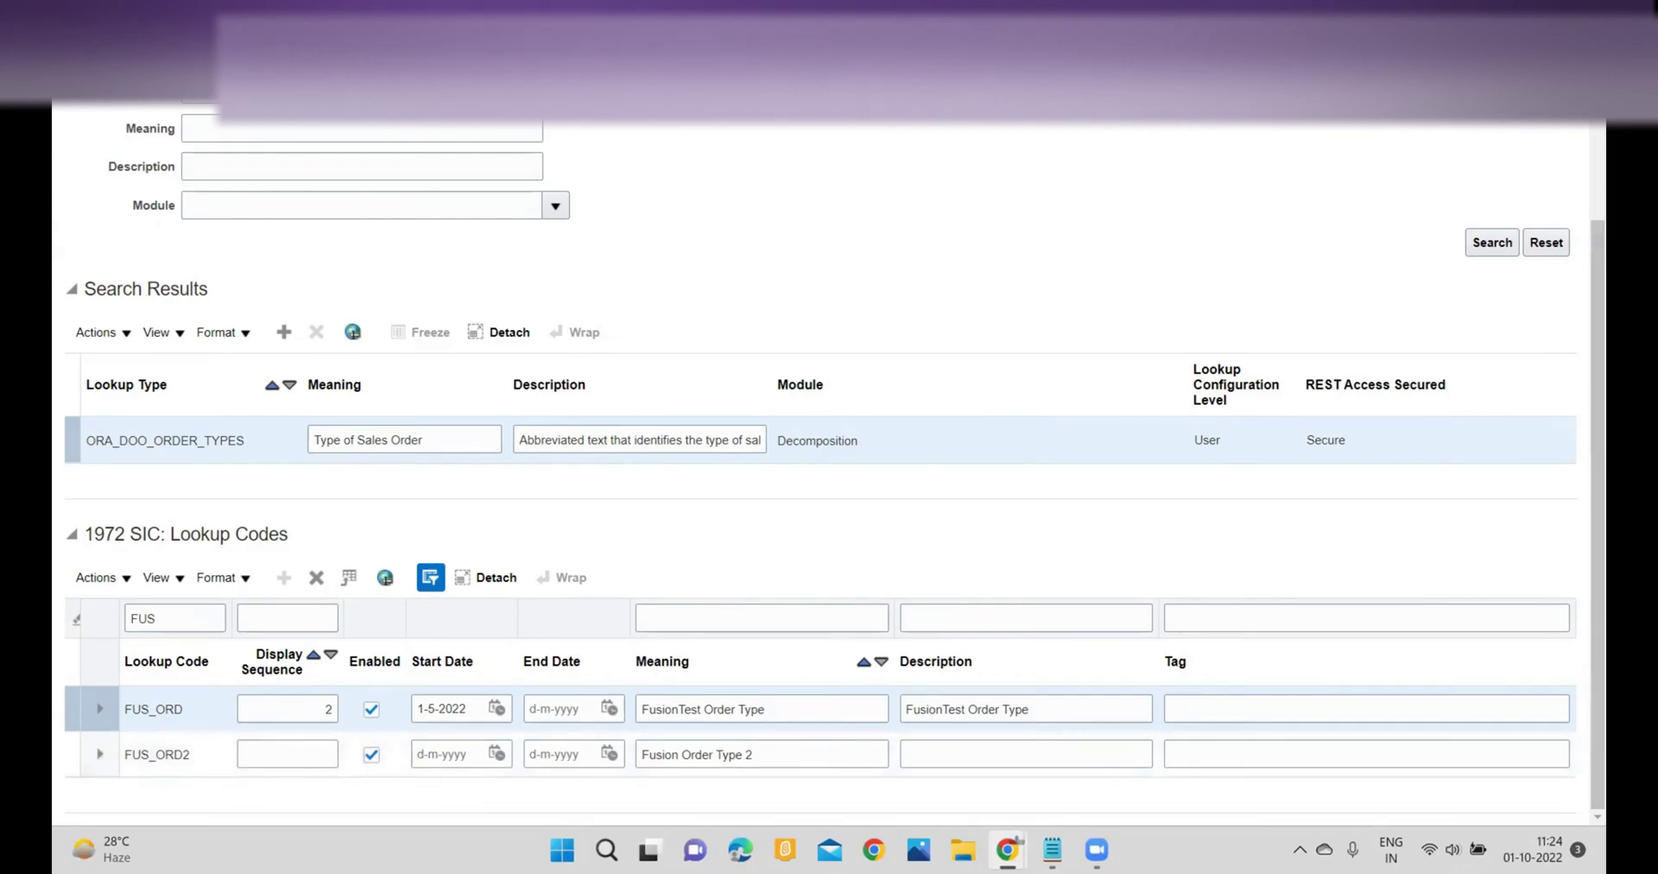
- Look up the US Business Unit's identifier in Manage Business Units and check that the BusinessUnitId column is enabled
mouse_move(604, 99)
key("ctrl+Tab")
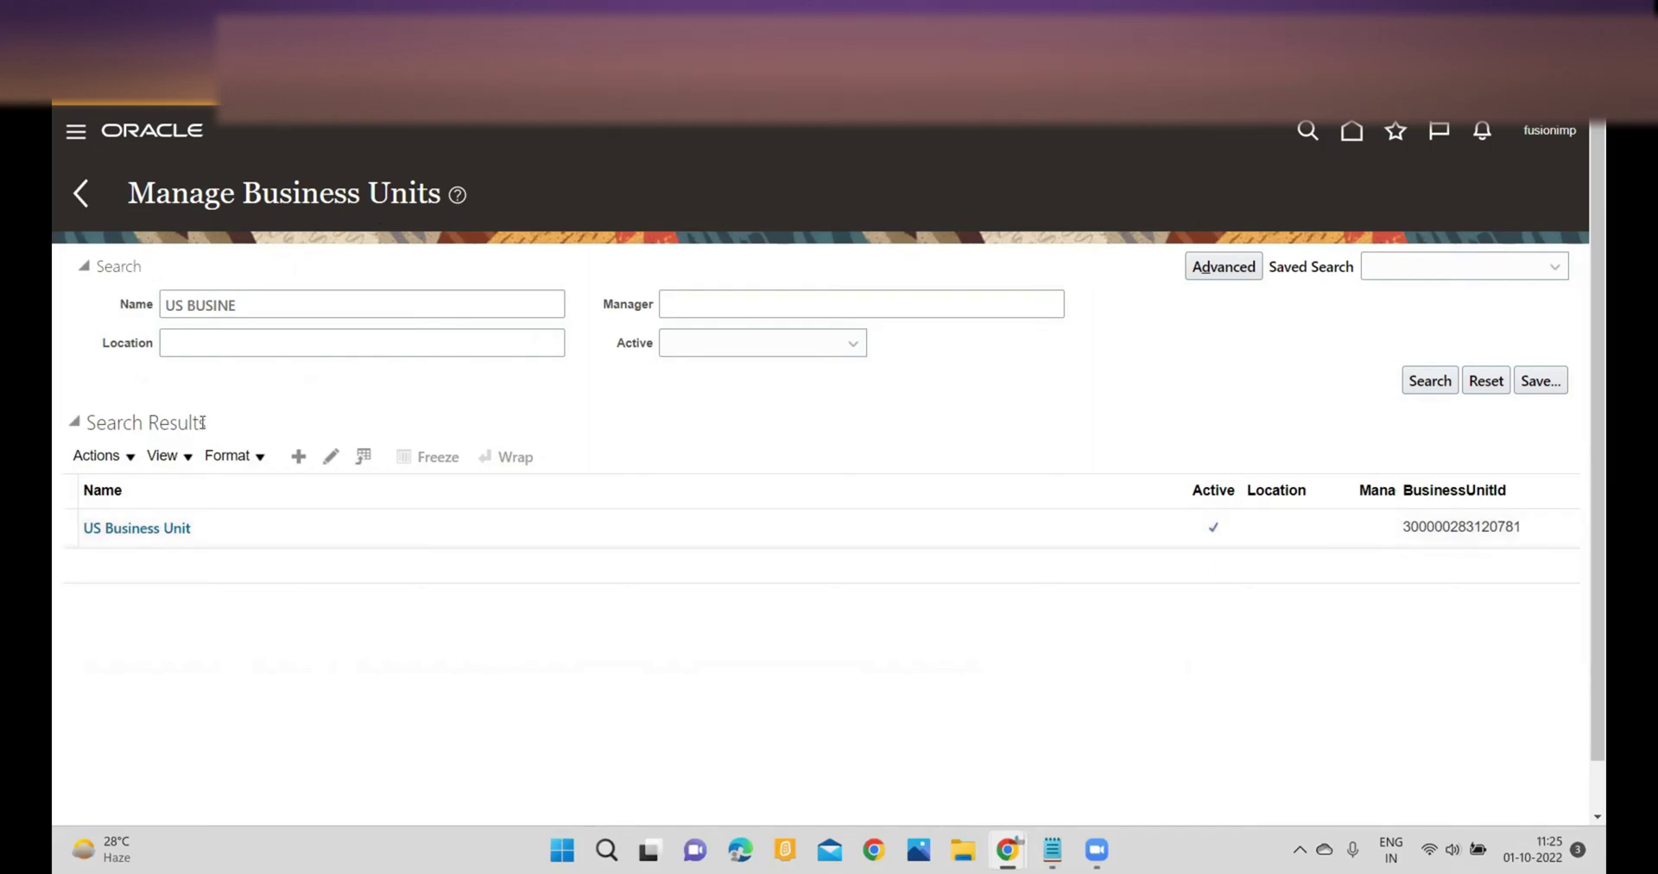
left_click(184, 462)
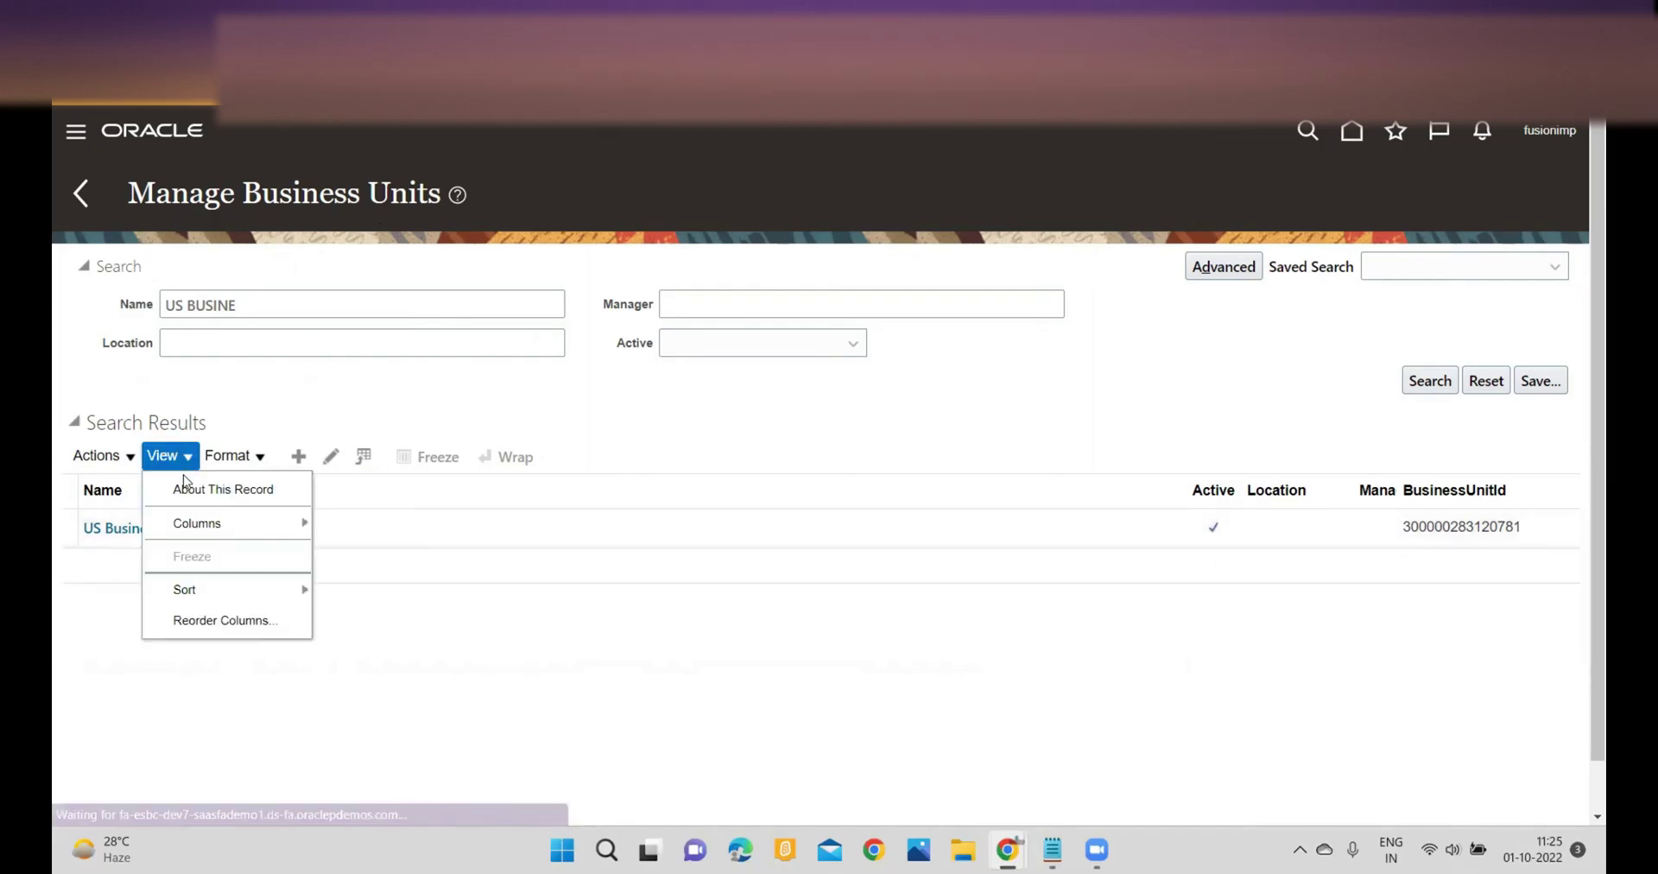
mouse_move(194, 525)
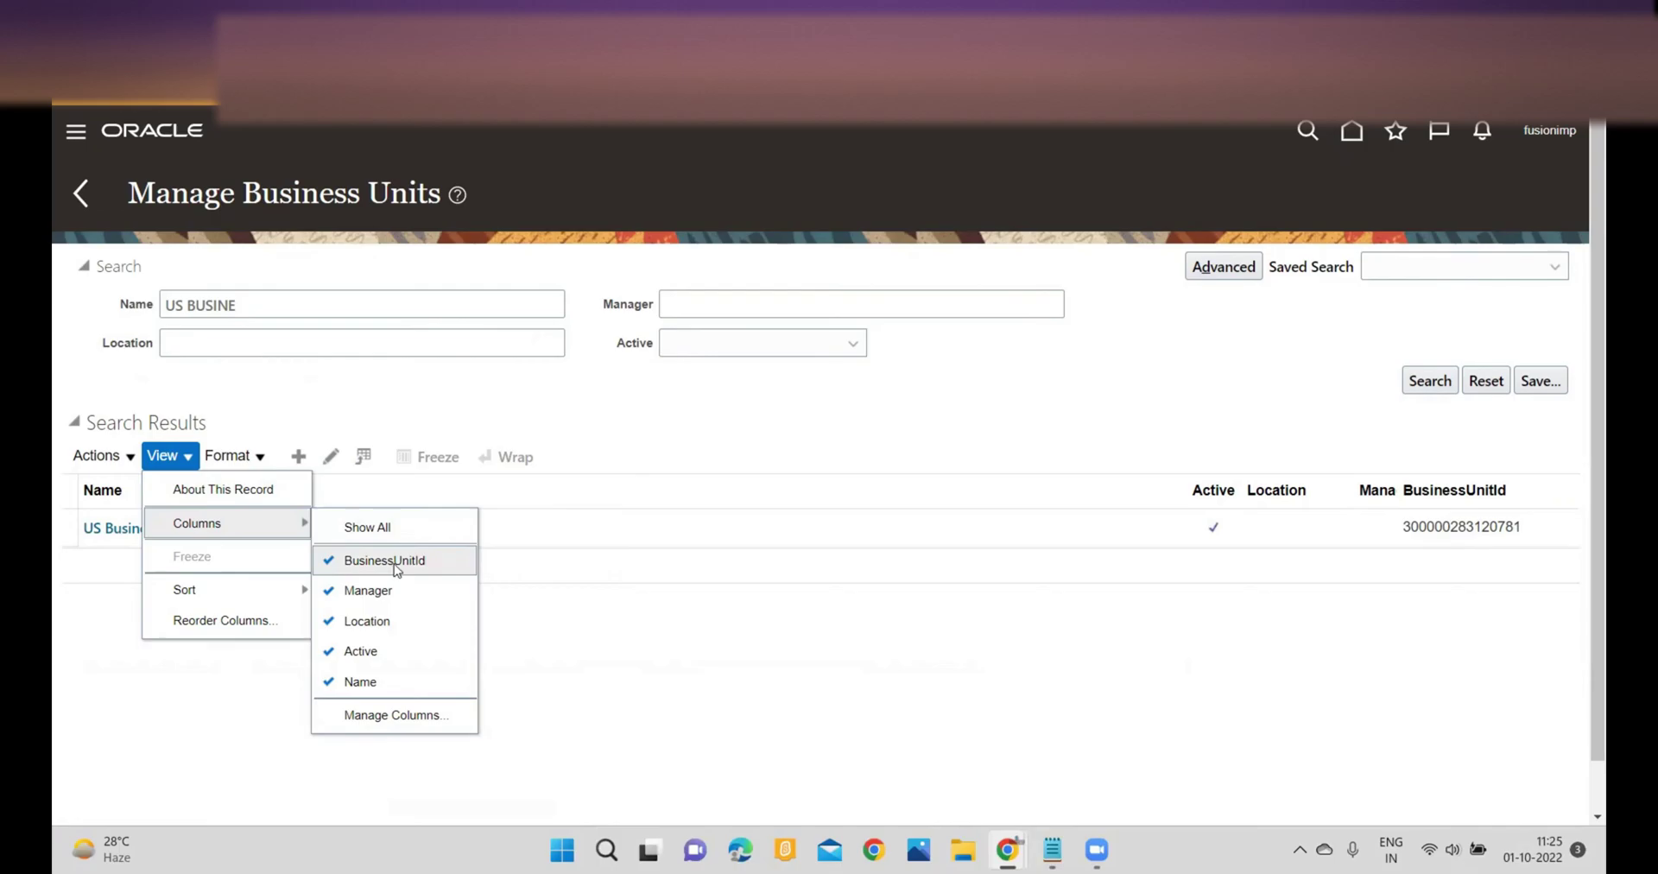
left_click(874, 632)
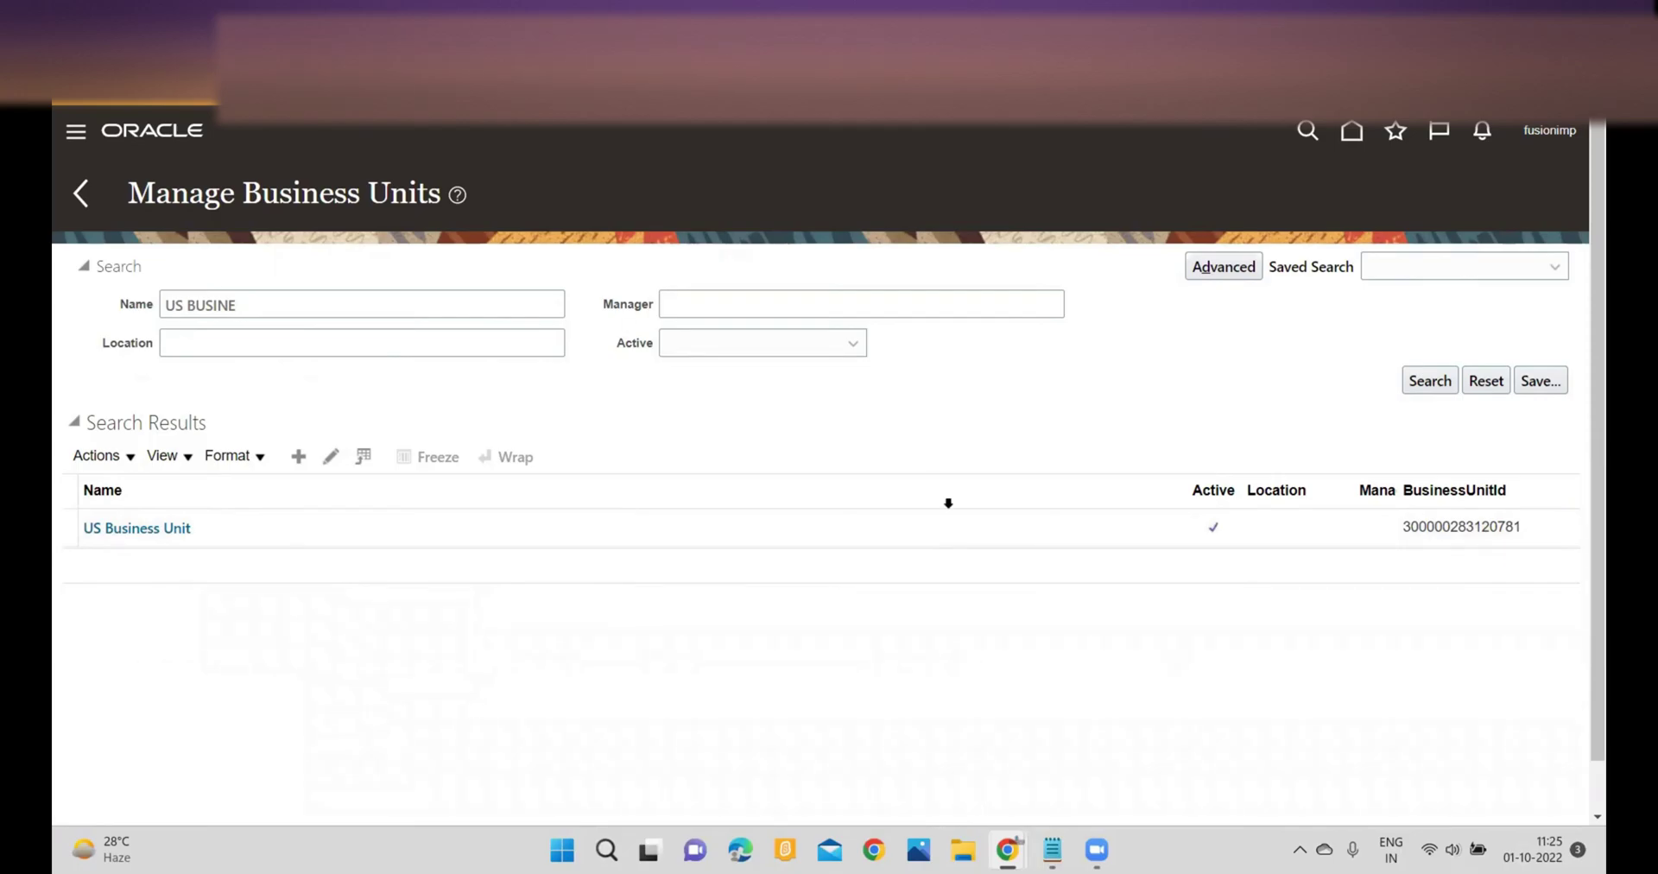
- Switch to Notepad, remove the semicolon ending the organization query, and enlarge the text
left_click(1053, 846)
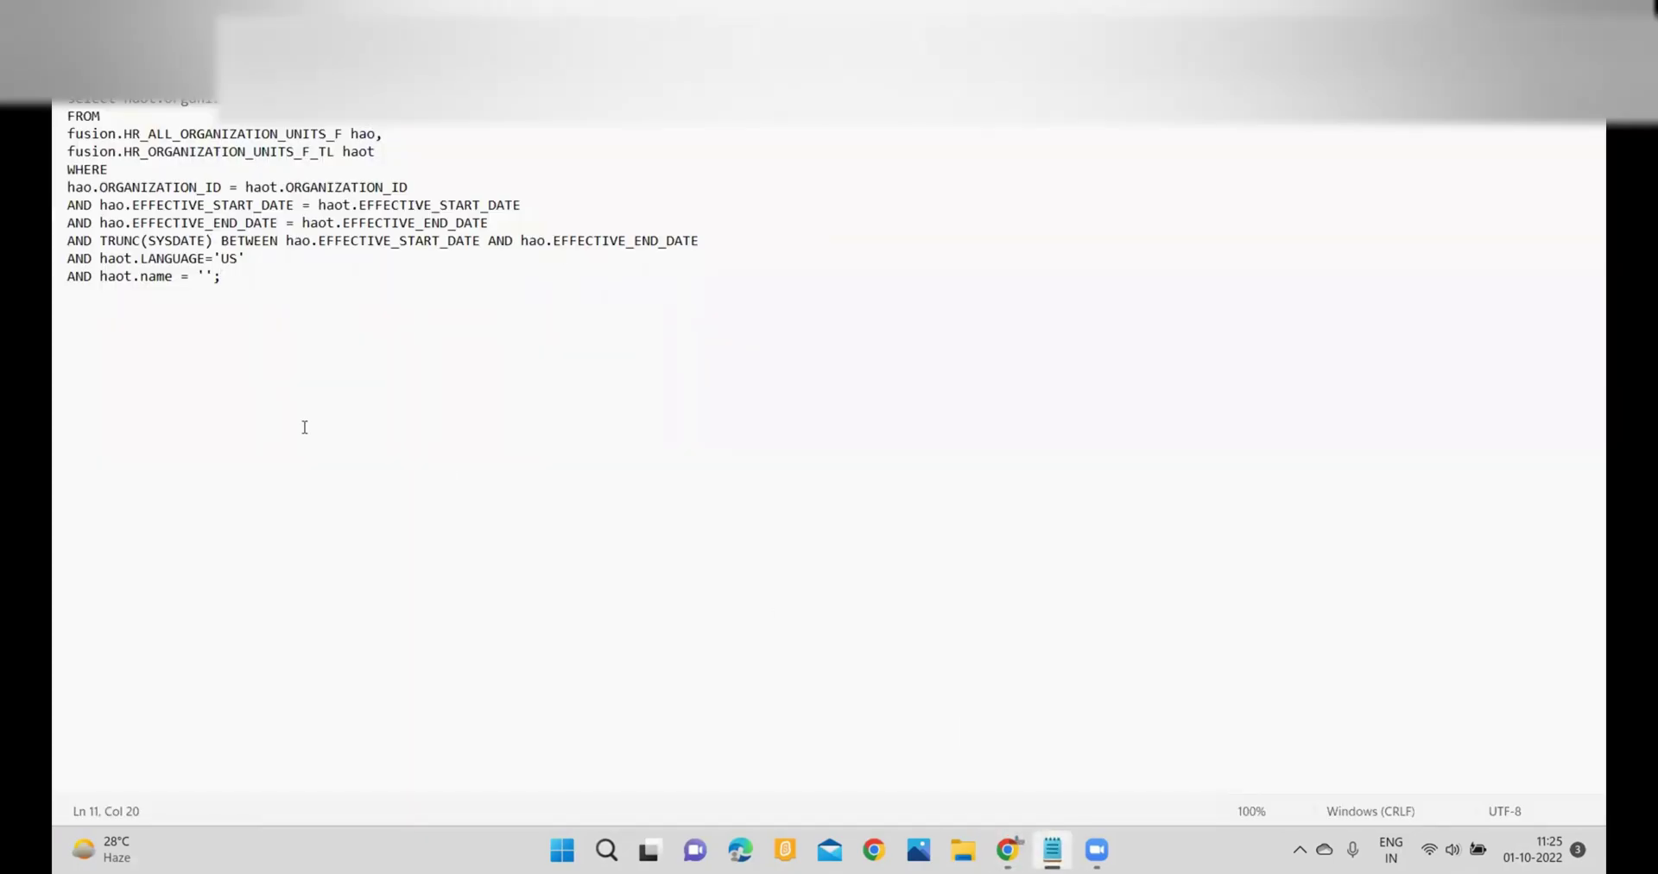
left_click(204, 276)
left_click(223, 276)
key("BackSpace")
key("BackSpace")
scroll(226, 339, "up", 7, "ctrl")
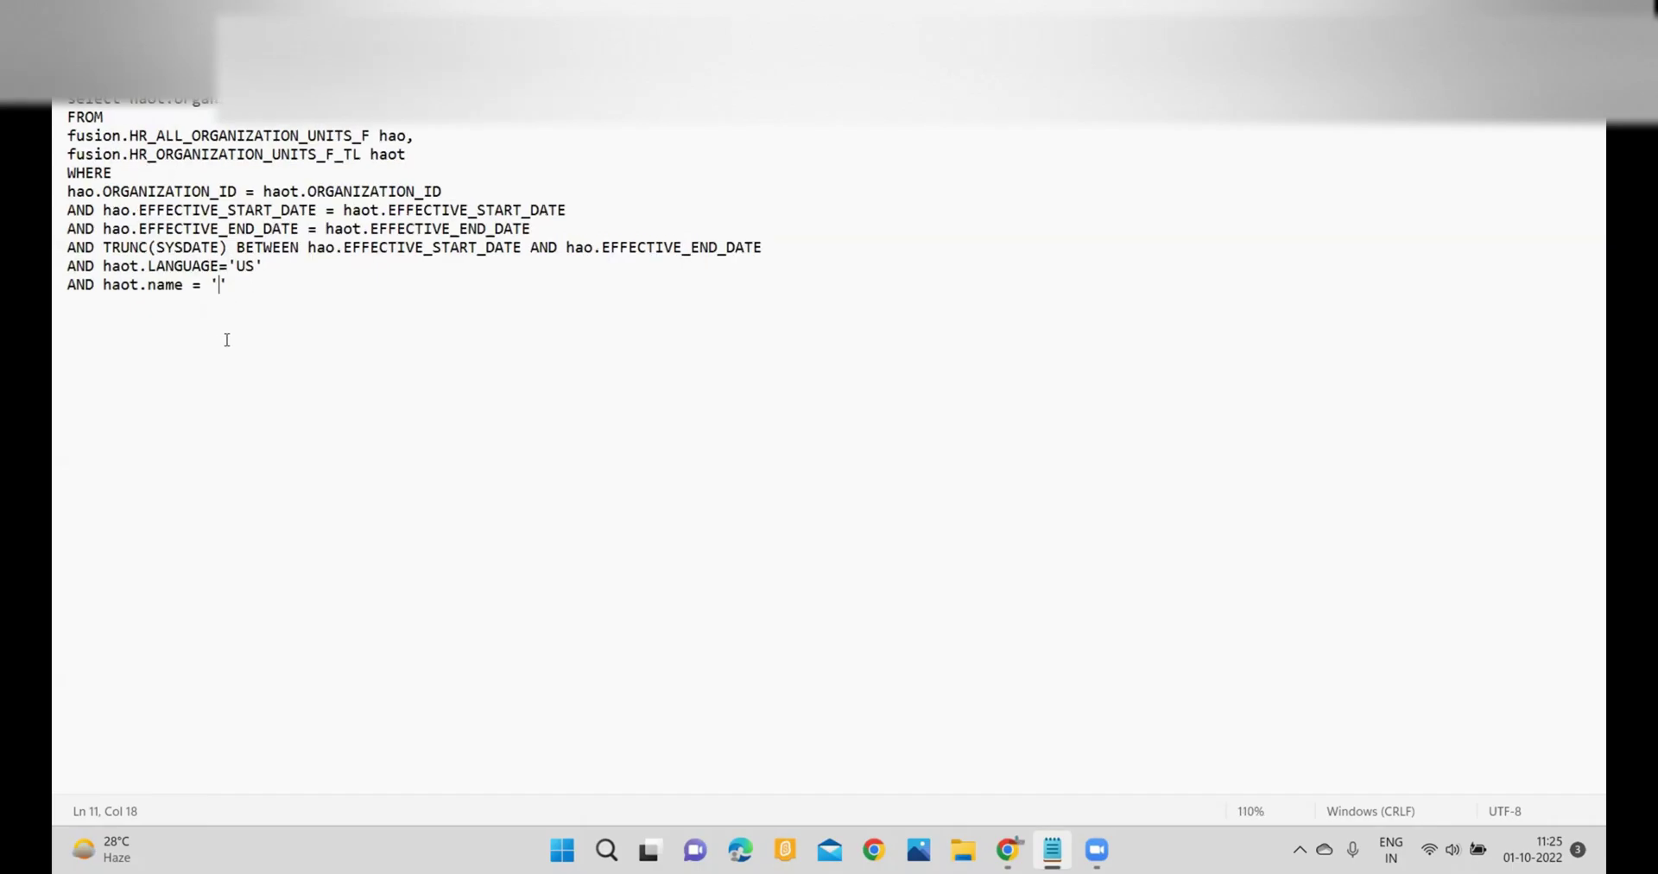
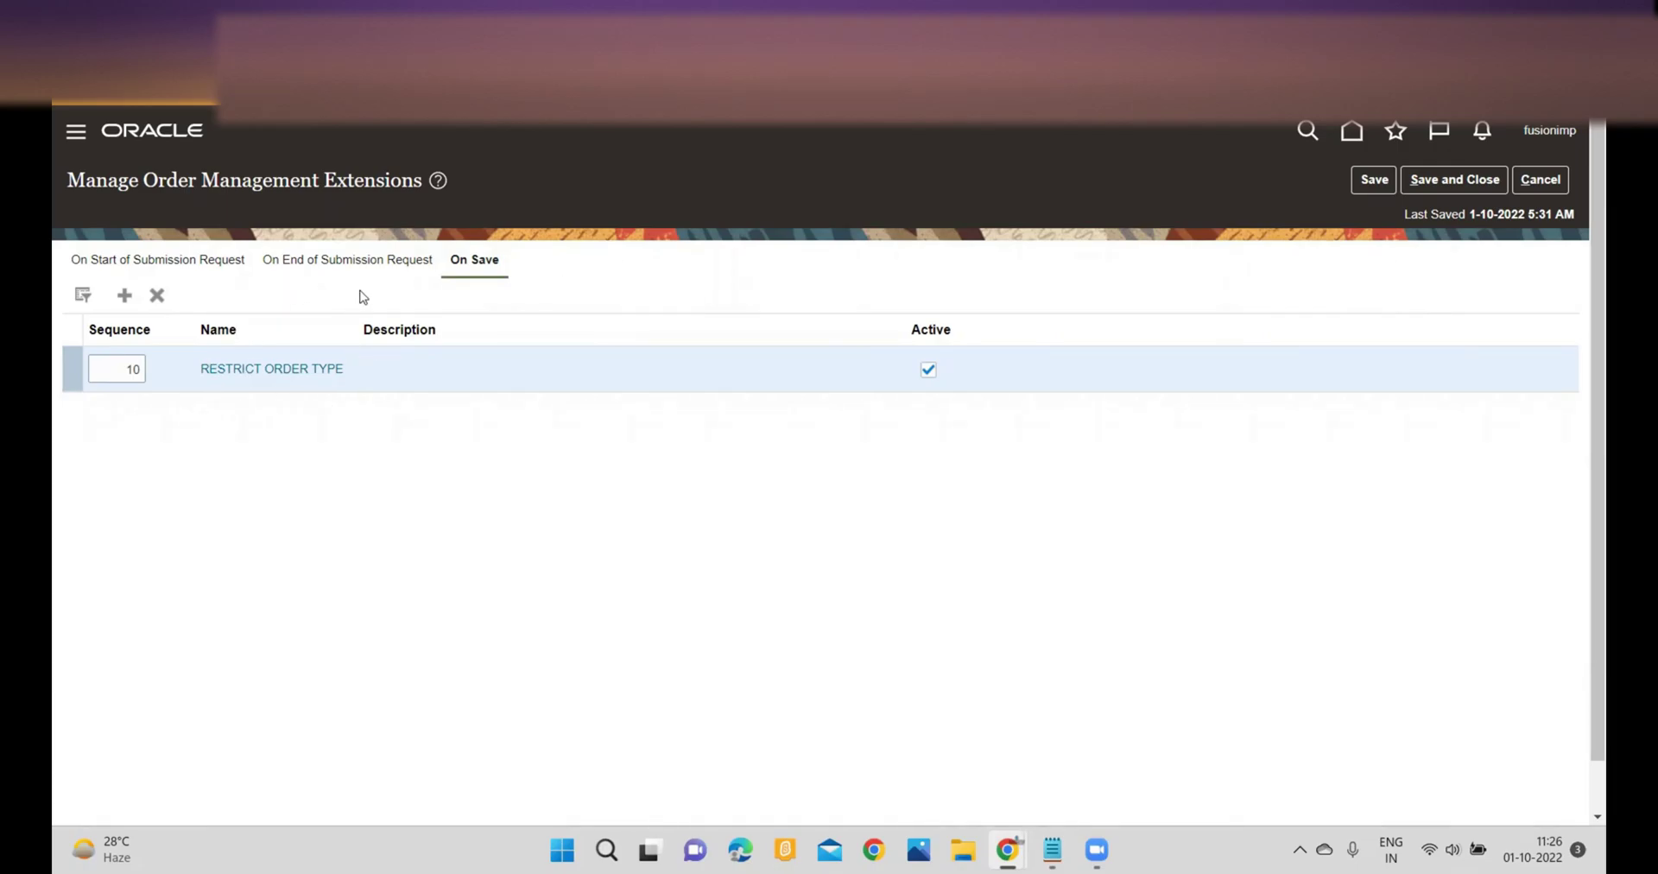
left_click(125, 296)
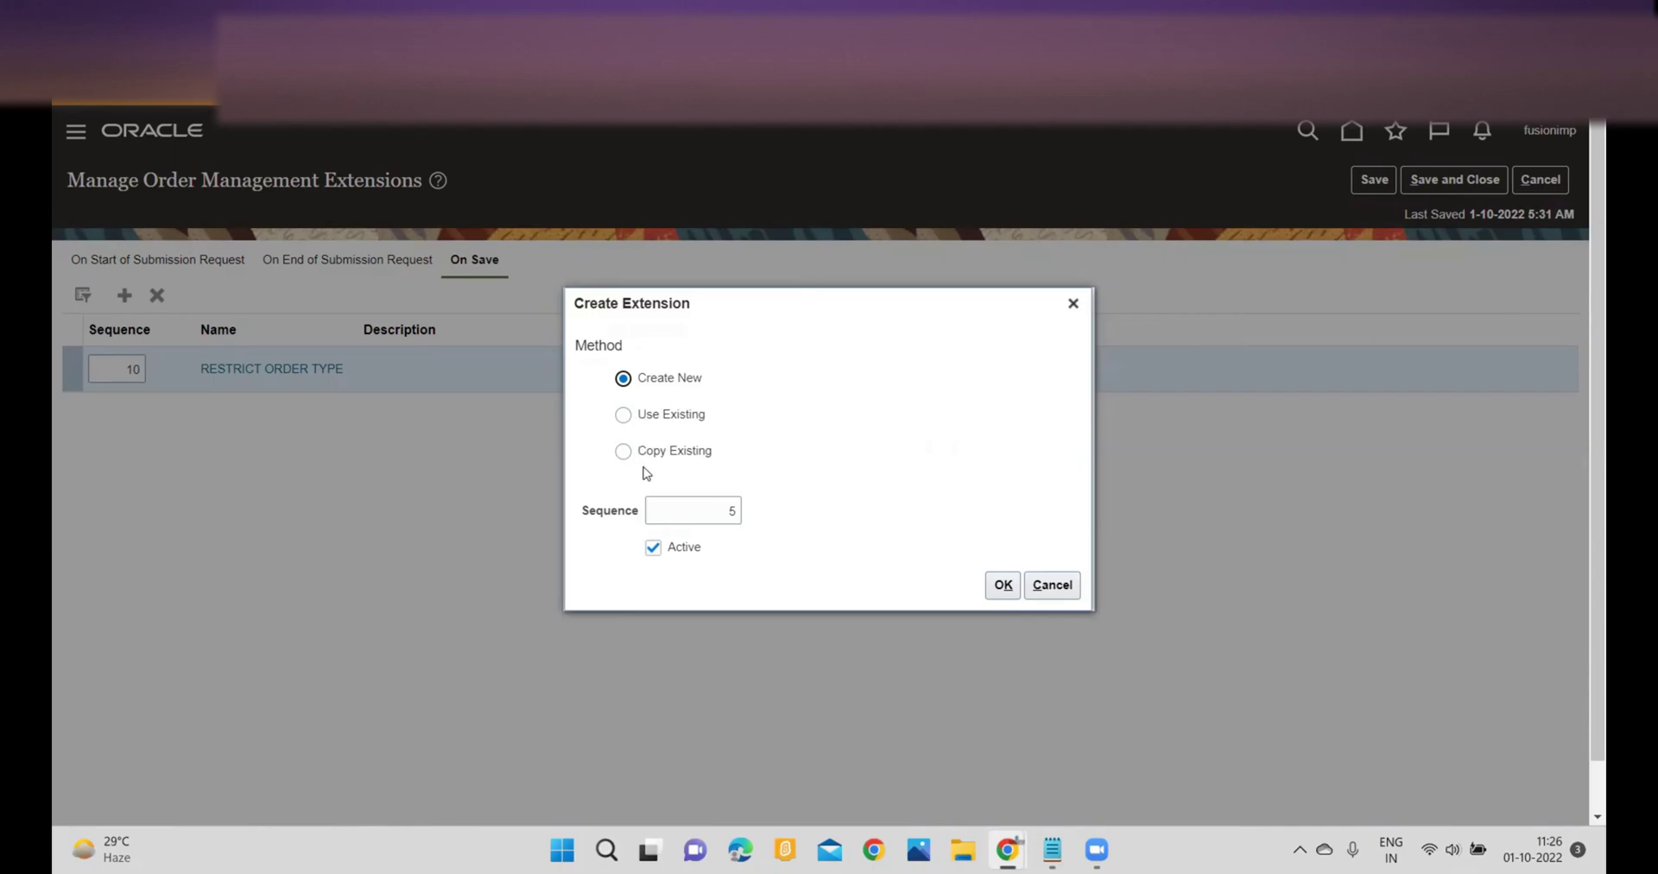
left_click(730, 510)
key("BackSpace")
type("5")
left_click(1002, 586)
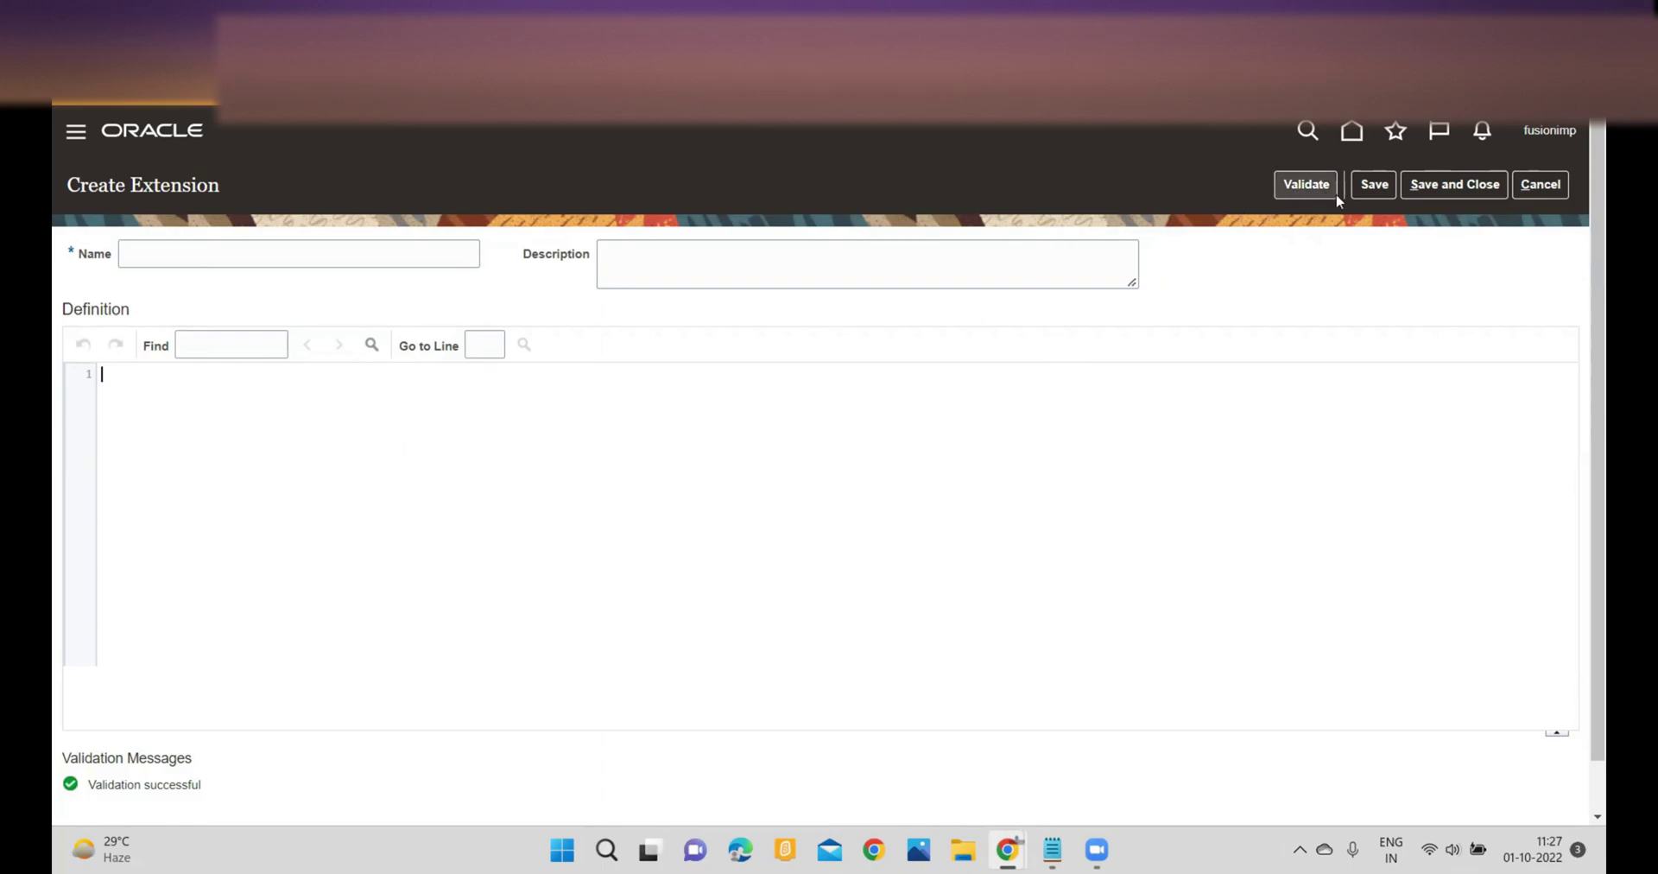
left_click(1537, 186)
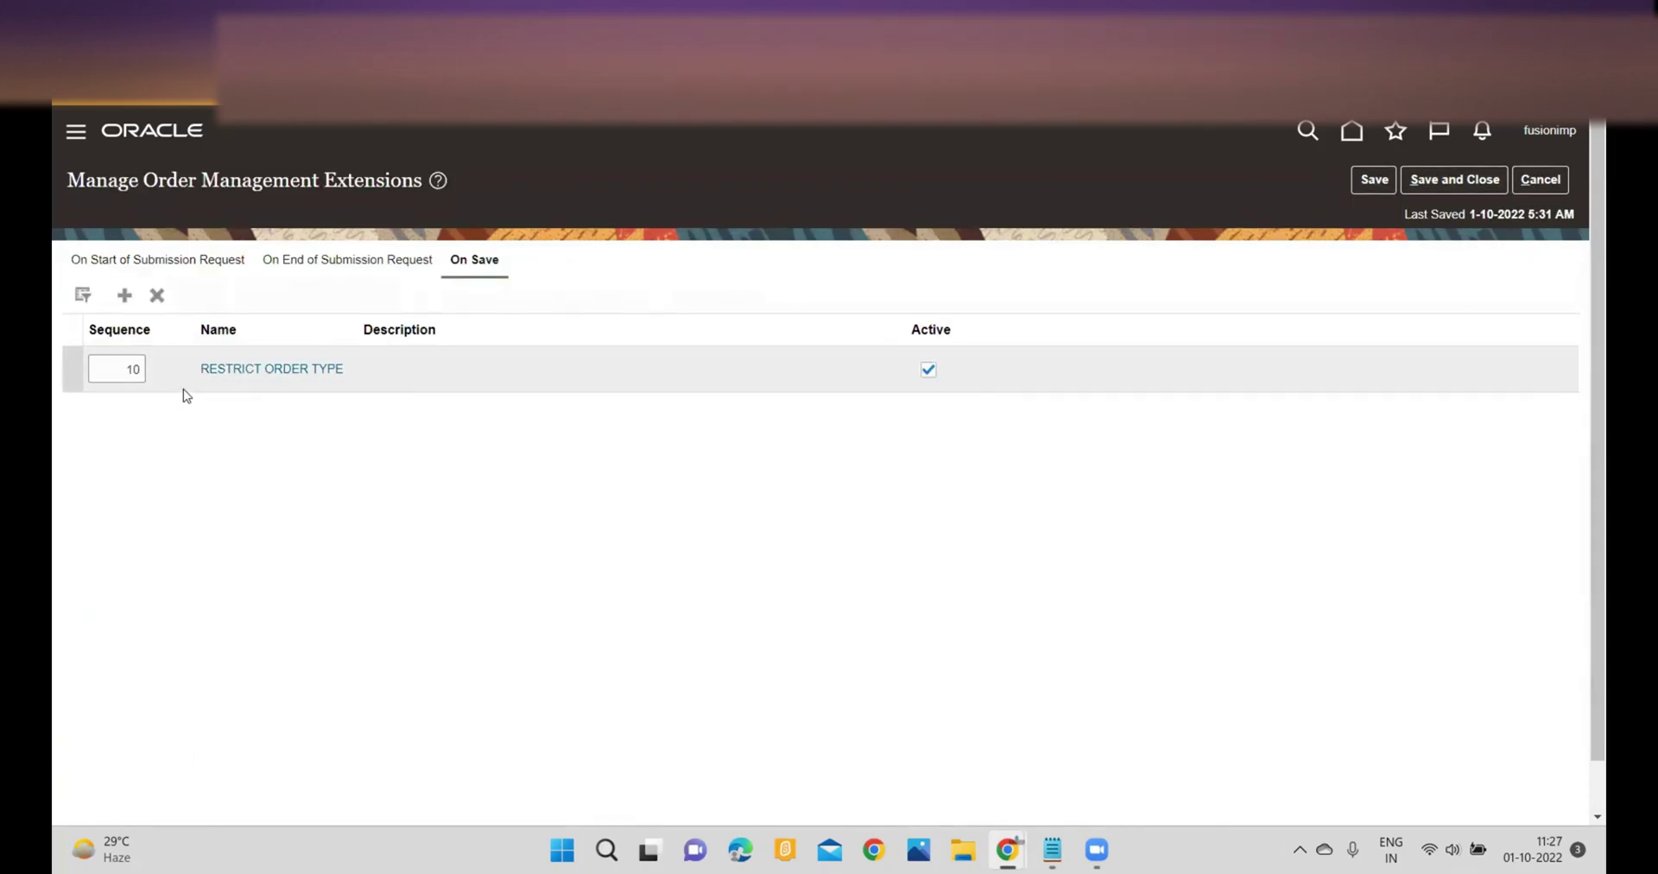
- Open the RESTRICT ORDER TYPE extension of the On Save event for editing
left_click(291, 371)
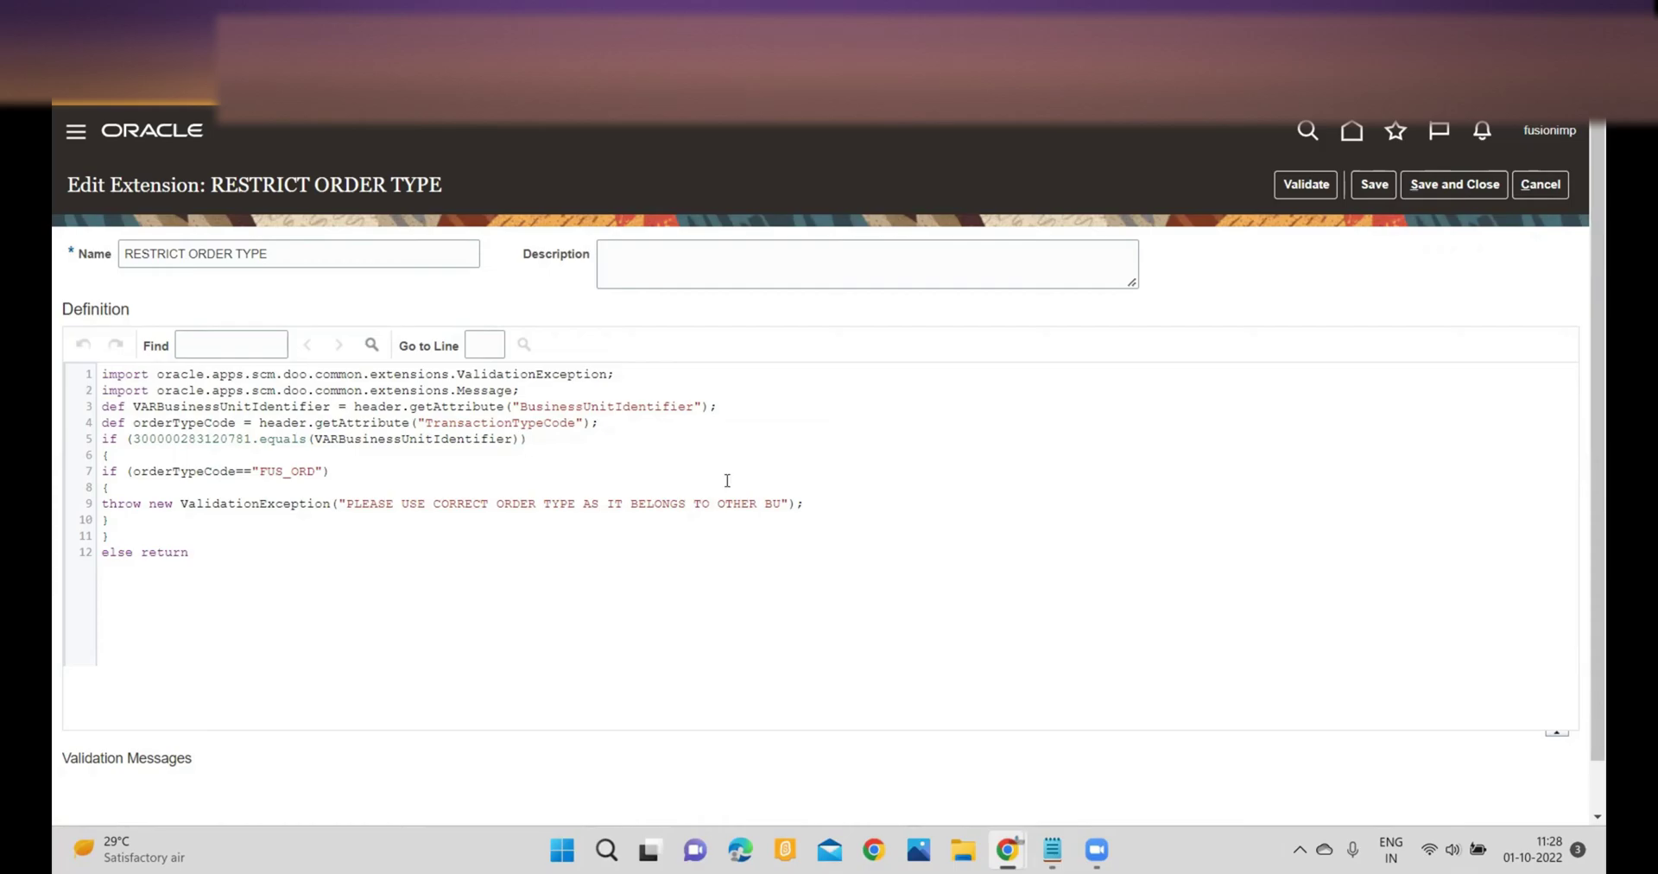
left_click(522, 441)
left_click_drag(134, 441, 519, 444)
key("ctrl+c")
left_click(518, 444)
type("||")
key("ctrl+v")
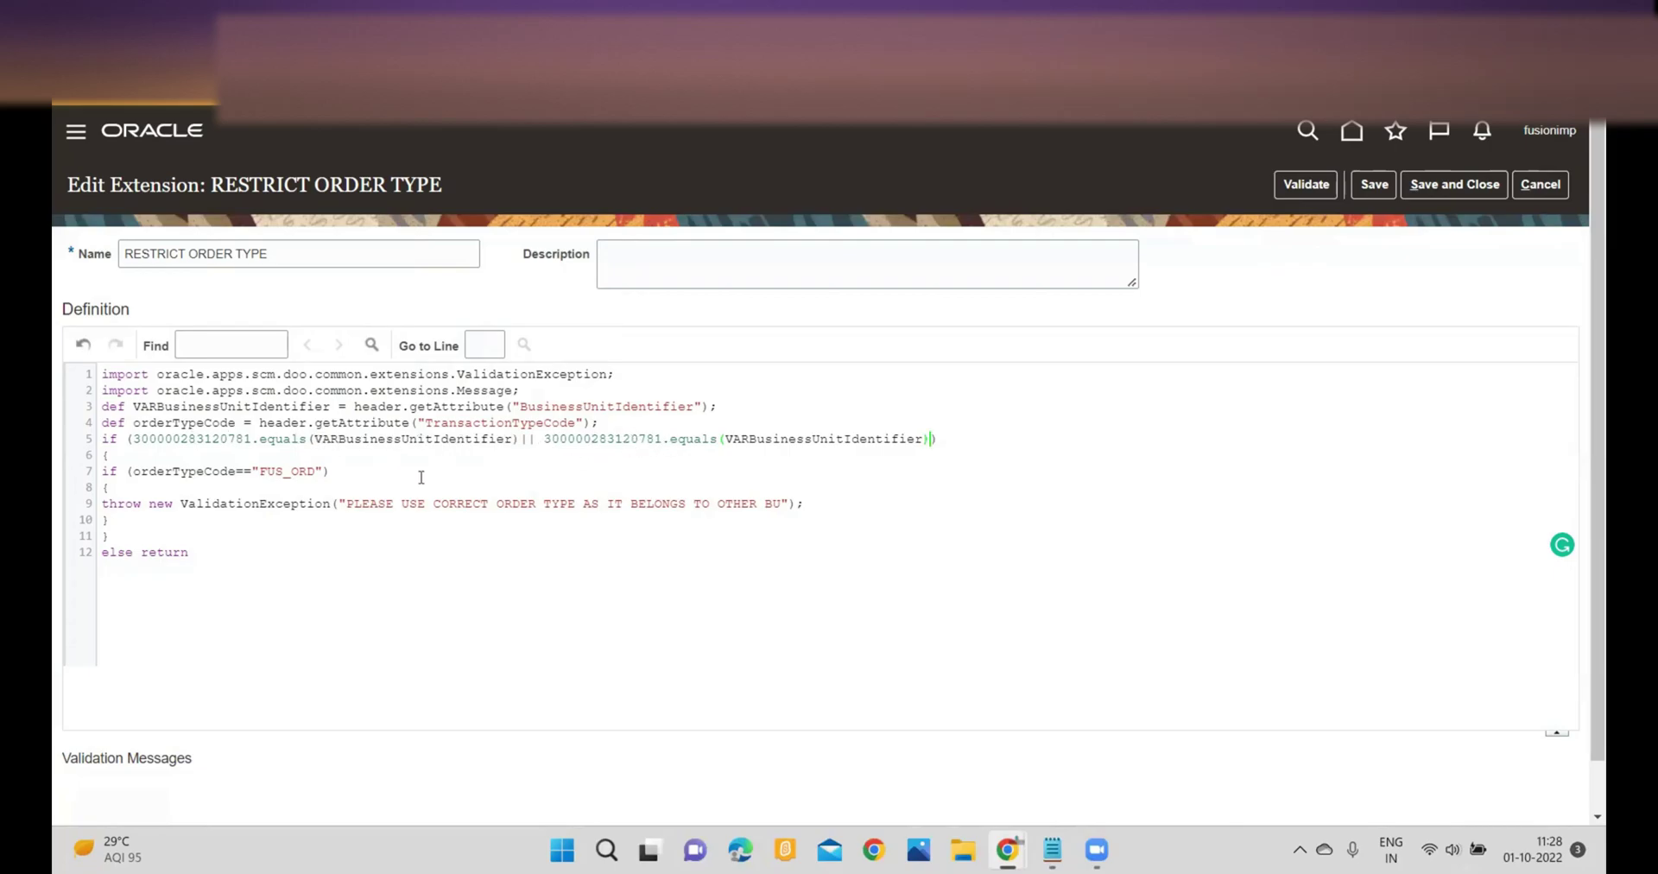
- Extend the inner if condition with || and a second copy of the orderTypeCode=="FUS_ORD" comparison
left_click(335, 471)
type("||")
left_click_drag(133, 470, 320, 471)
key("ctrl+c")
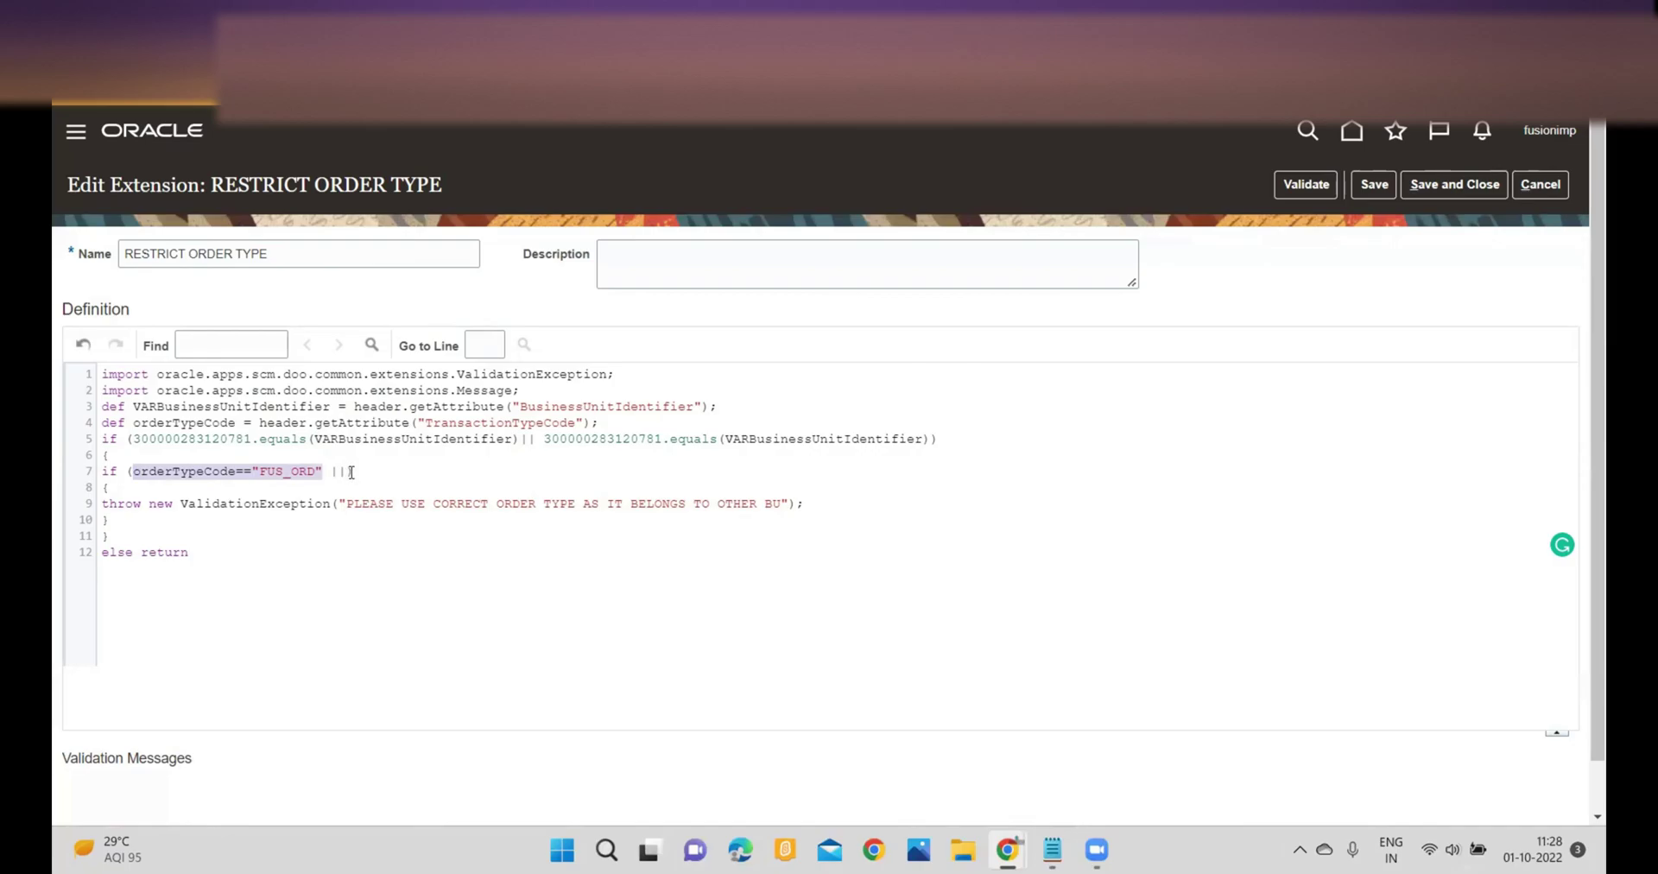
left_click(351, 471)
key("ctrl+v")
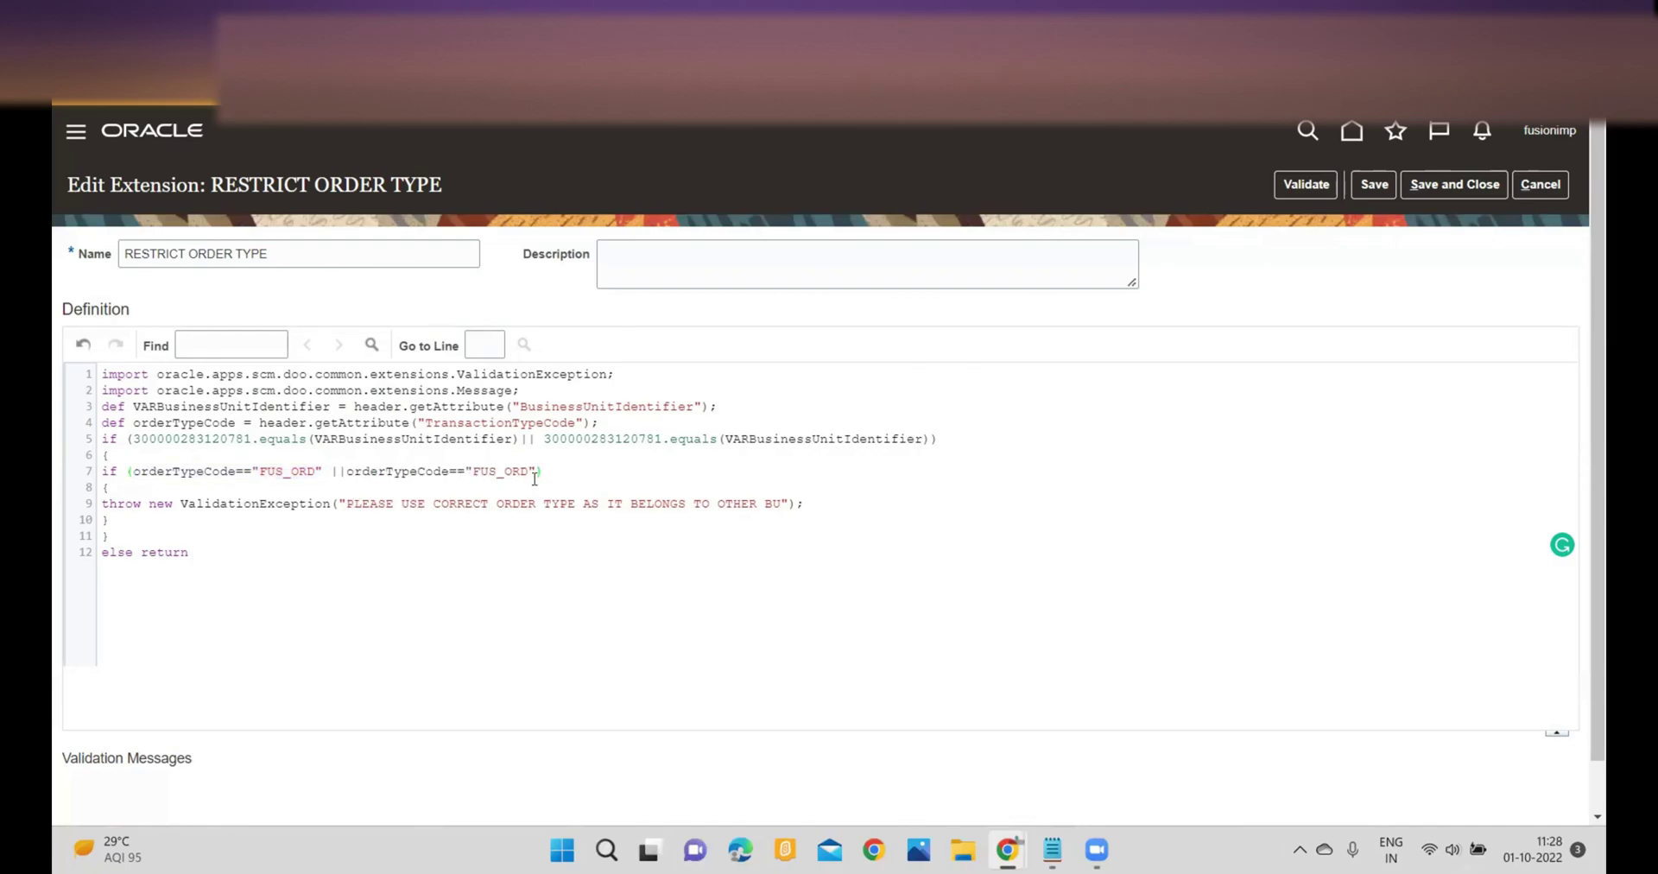
type(")")
- Remove the duplicated order type comparison and its || operators from the inner if condition
left_click_drag(348, 470, 552, 470)
left_click(552, 471)
left_click_drag(552, 471, 334, 472)
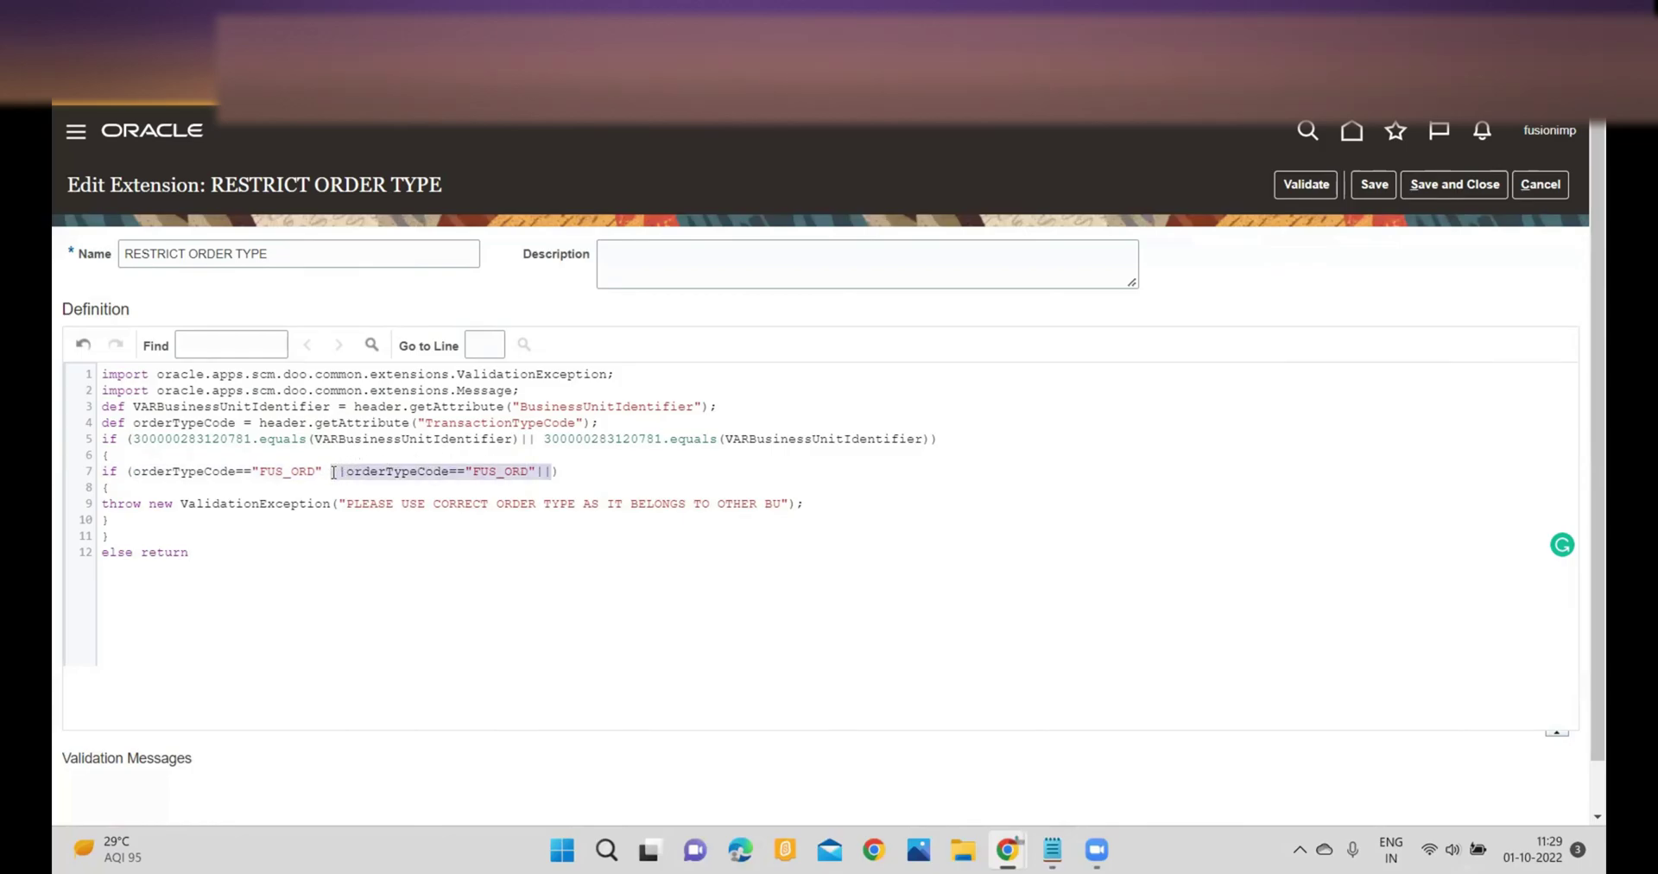
key("Delete")
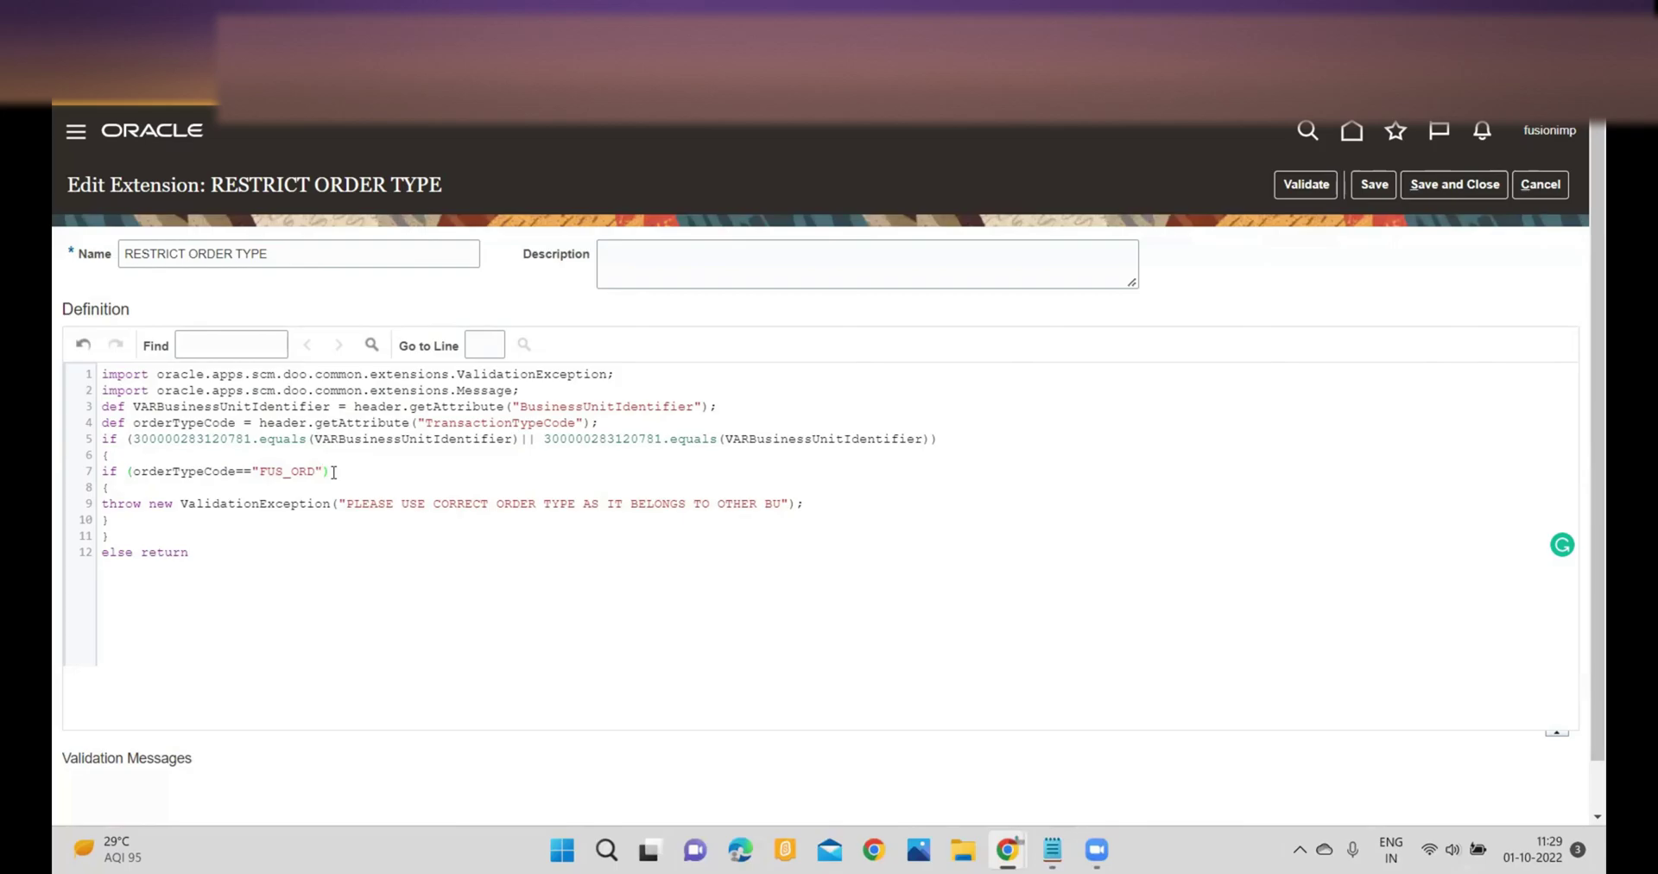
- Check the script's FUS_ORD code against the order lookup codes and review the exception message and business unit condition
left_click(266, 471)
left_click_drag(260, 471, 316, 471)
key("ctrl+Tab")
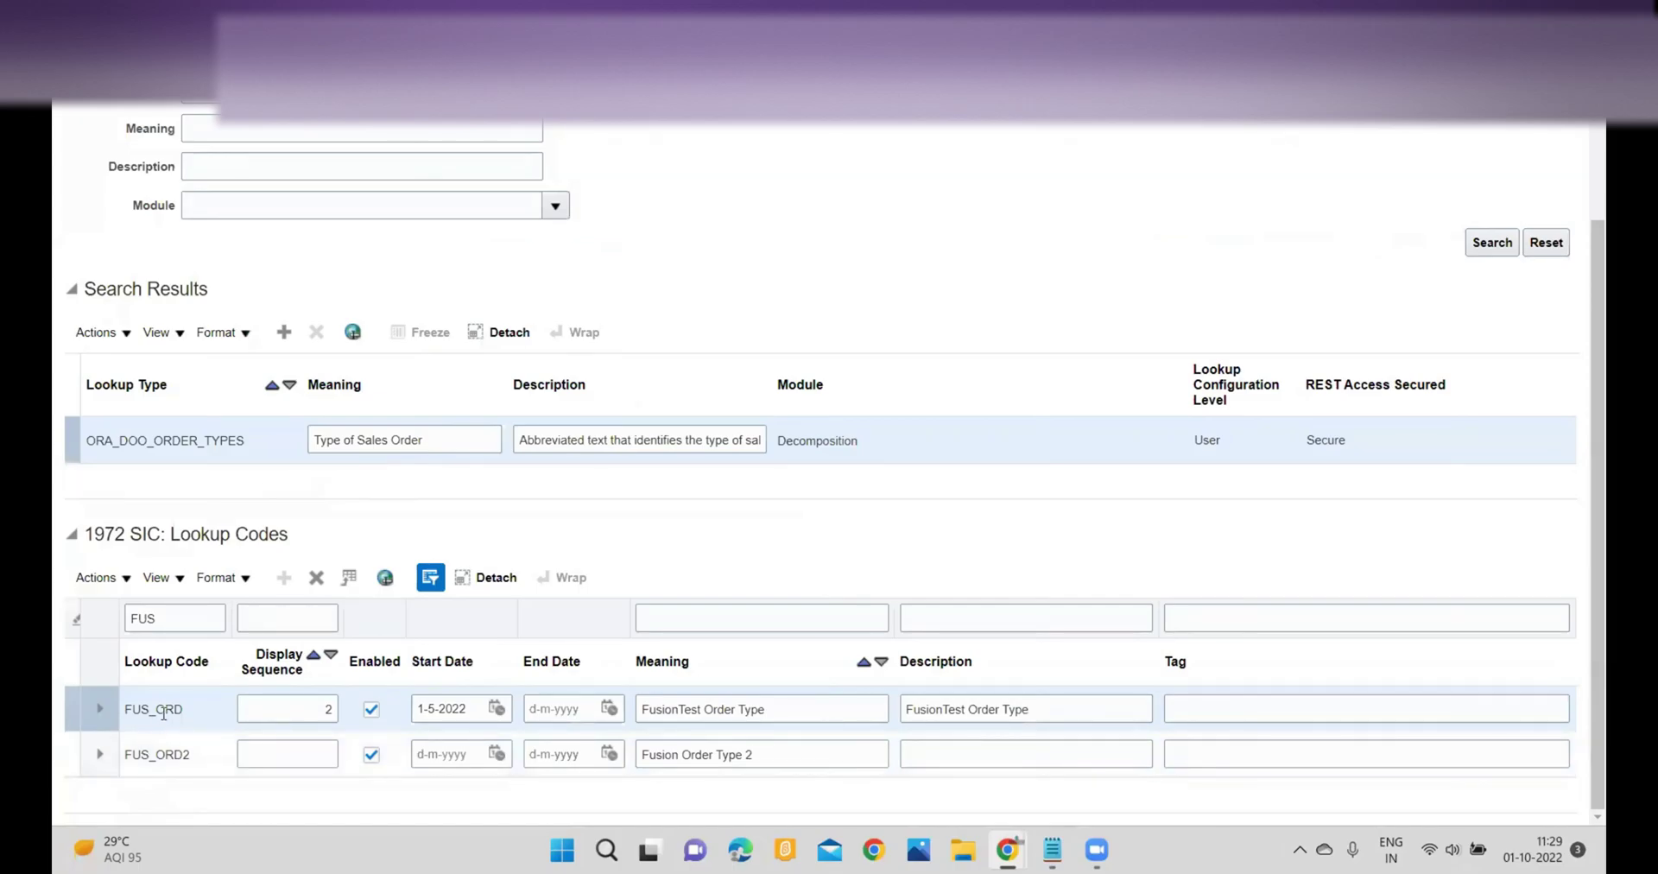
key("ctrl+Tab")
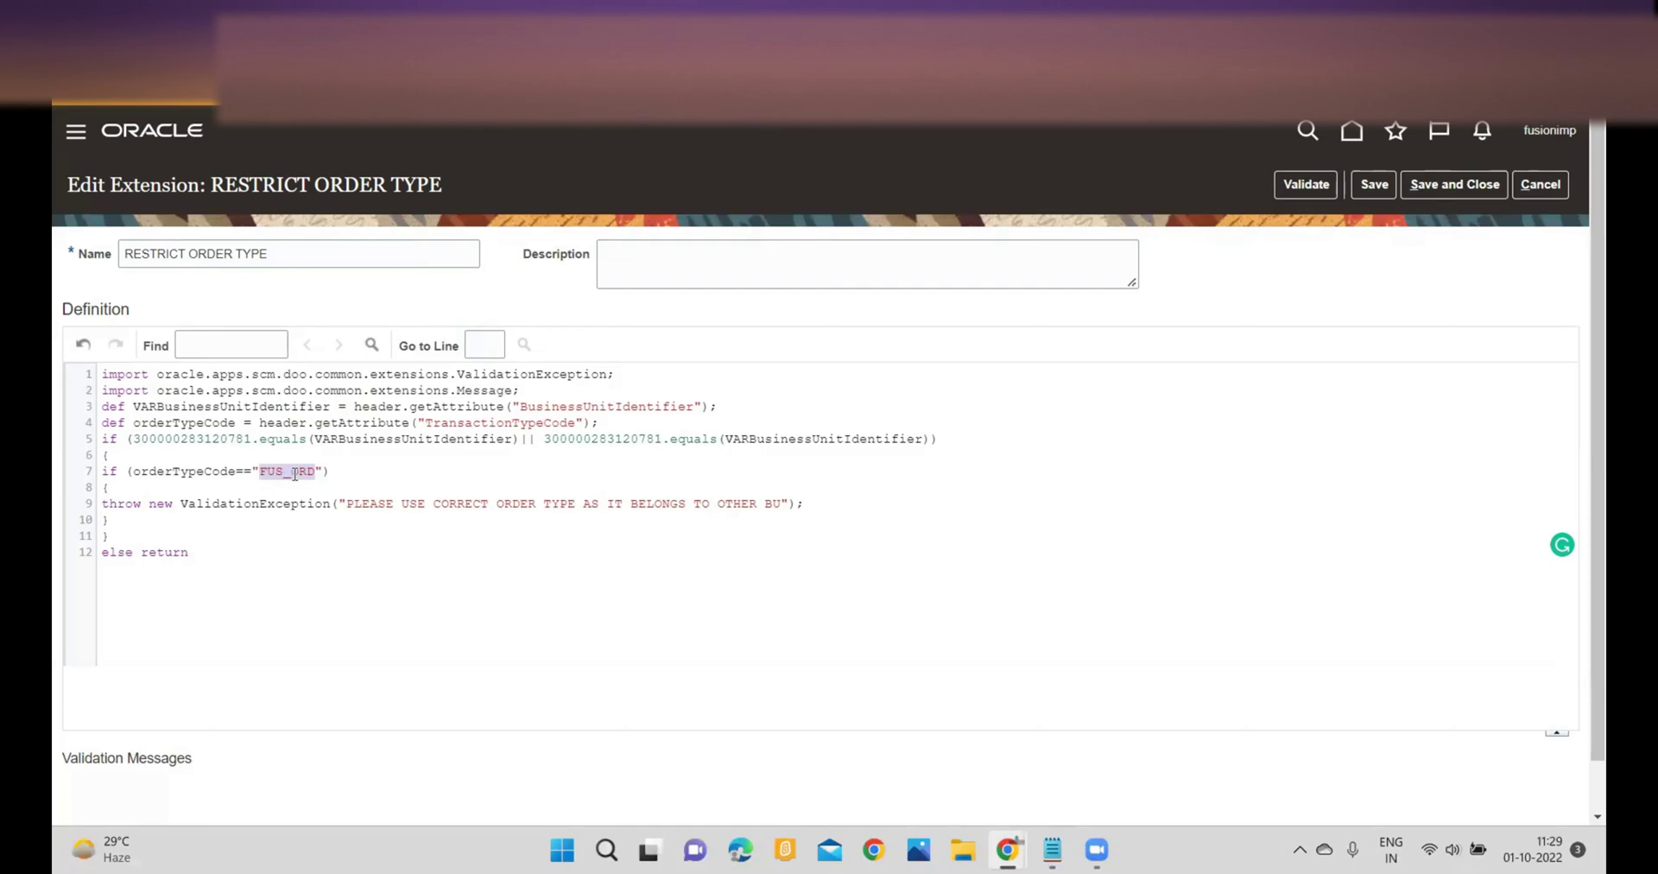
left_click_drag(347, 505, 773, 505)
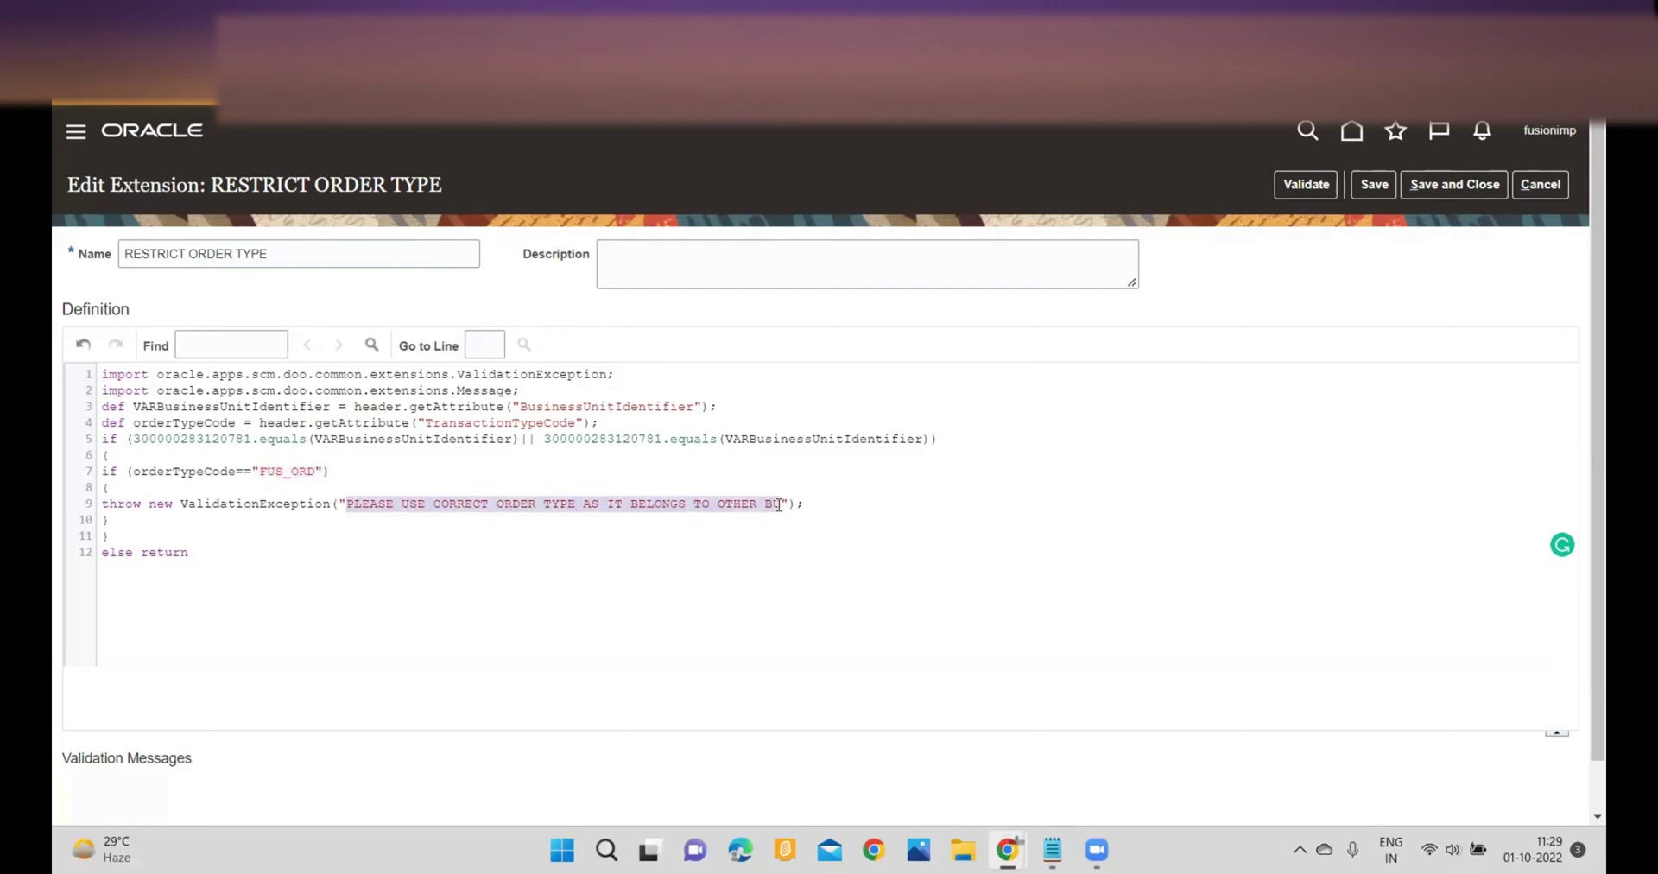
left_click_drag(126, 439, 945, 433)
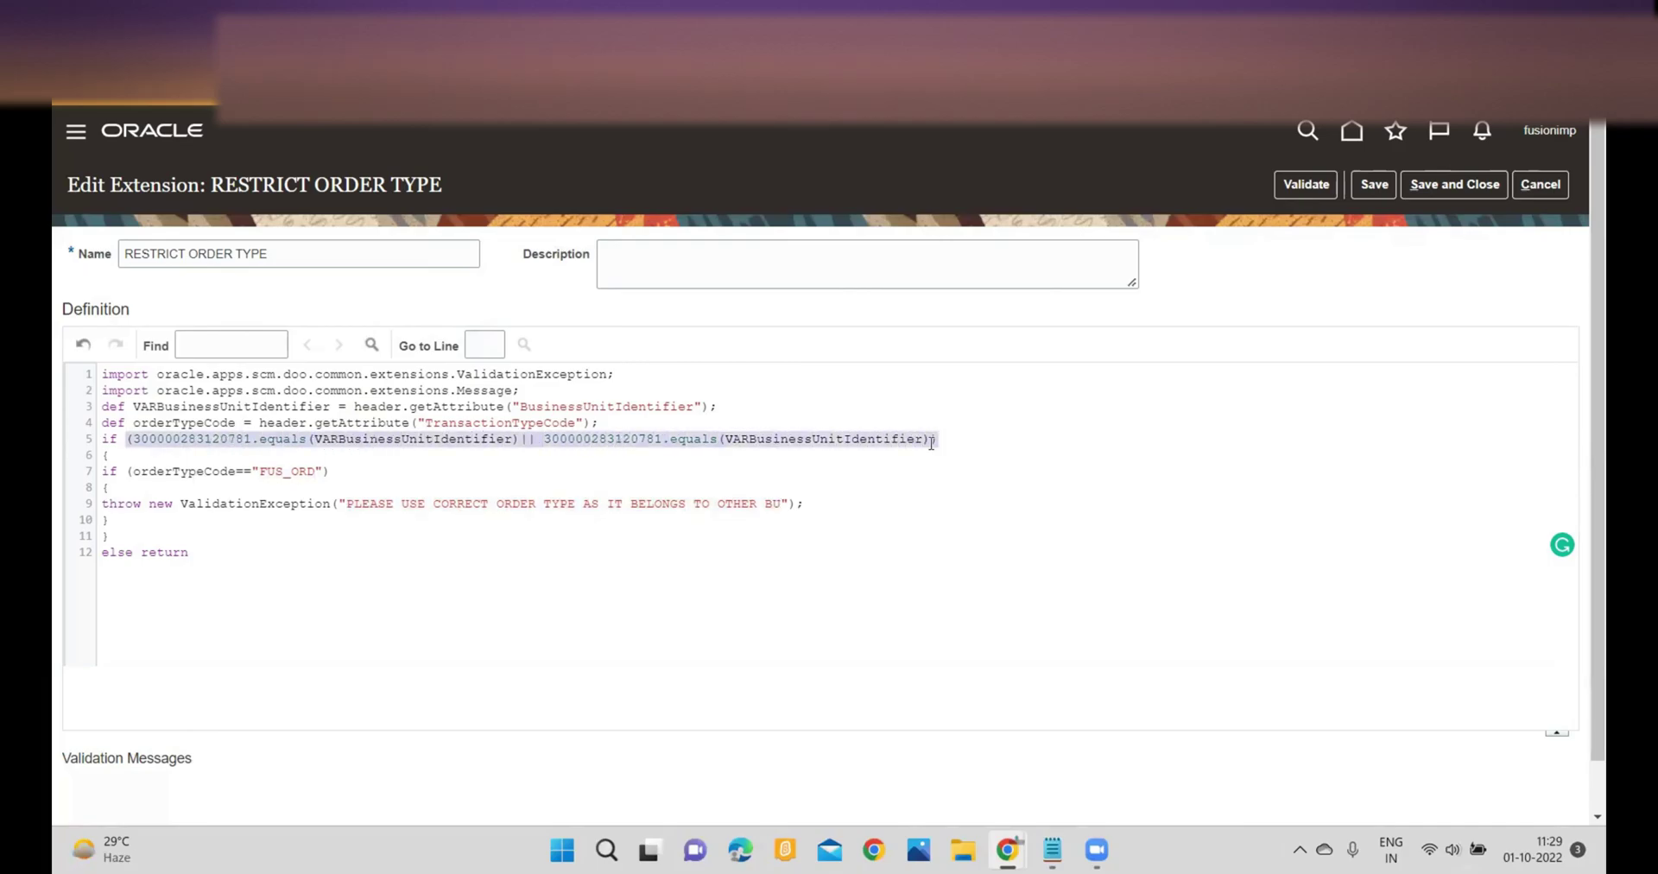
- Remove the || operator and the second business unit check from the outer if condition
left_click(931, 443)
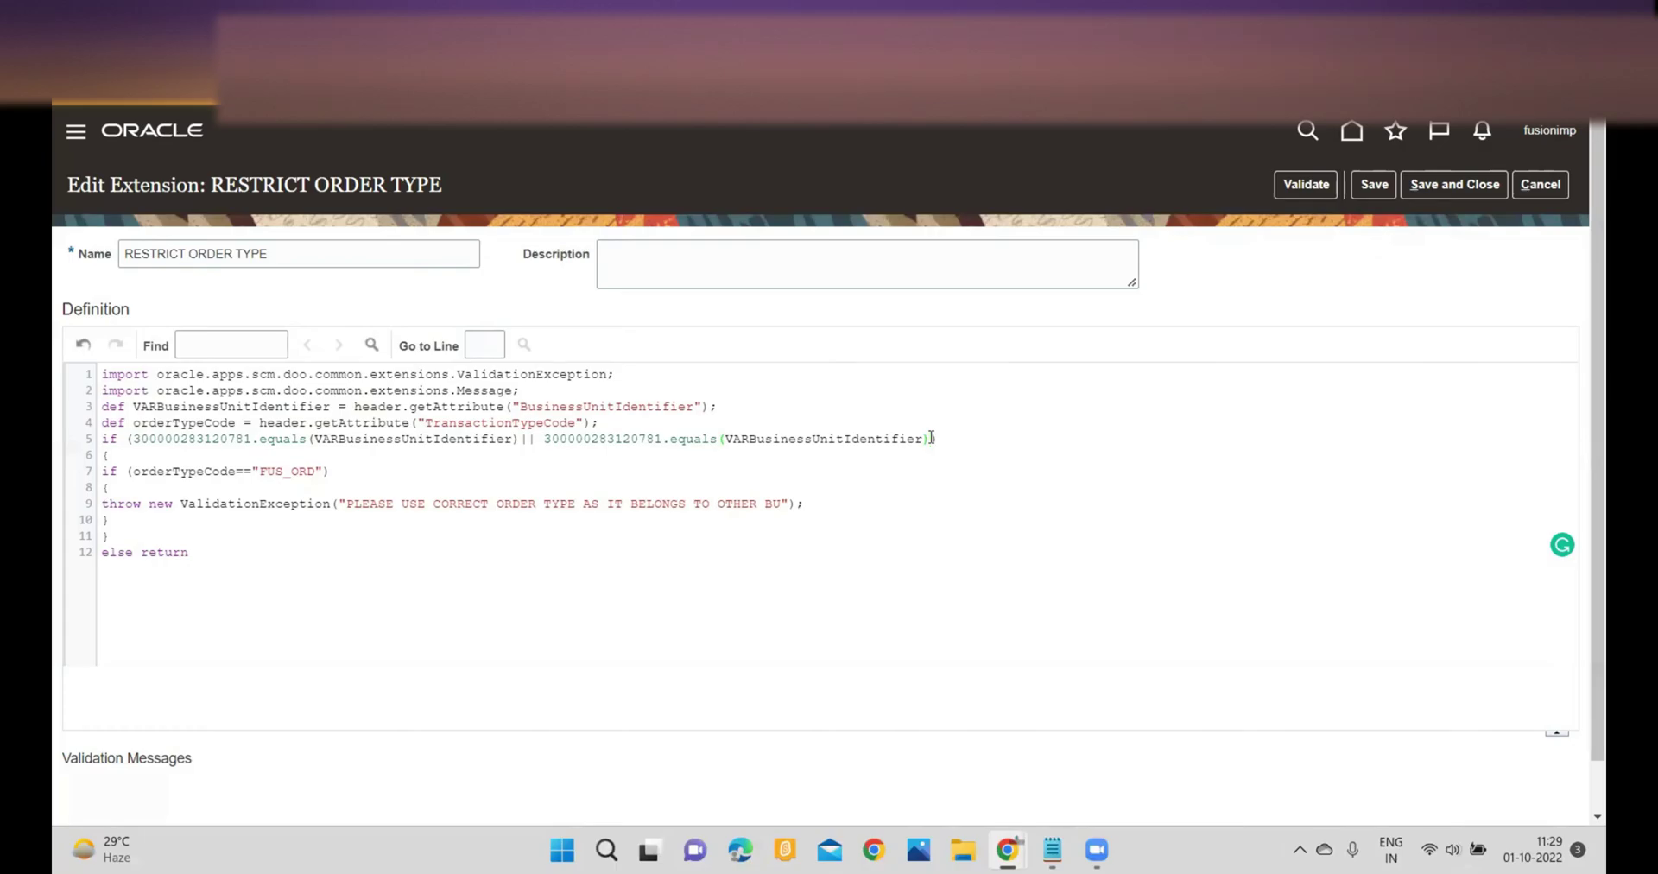
key("BackSpace")
key("BackSpace")
key("BackSpace")
key("BackSpace")
key("BackSpace")
key("BackSpace")
key("BackSpace")
key("BackSpace")
key("BackSpace")
key("BackSpace")
key("BackSpace")
key("BackSpace")
key("BackSpace")
key("BackSpace")
key("BackSpace")
key("BackSpace")
key("BackSpace")
key("BackSpace")
key("BackSpace")
key("BackSpace")
key("BackSpace")
key("BackSpace")
key("BackSpace")
key("BackSpace")
key("BackSpace")
key("BackSpace")
key("BackSpace")
key("BackSpace")
key("BackSpace")
key("BackSpace")
key("BackSpace")
key("BackSpace")
key("BackSpace")
key("BackSpace")
key("BackSpace")
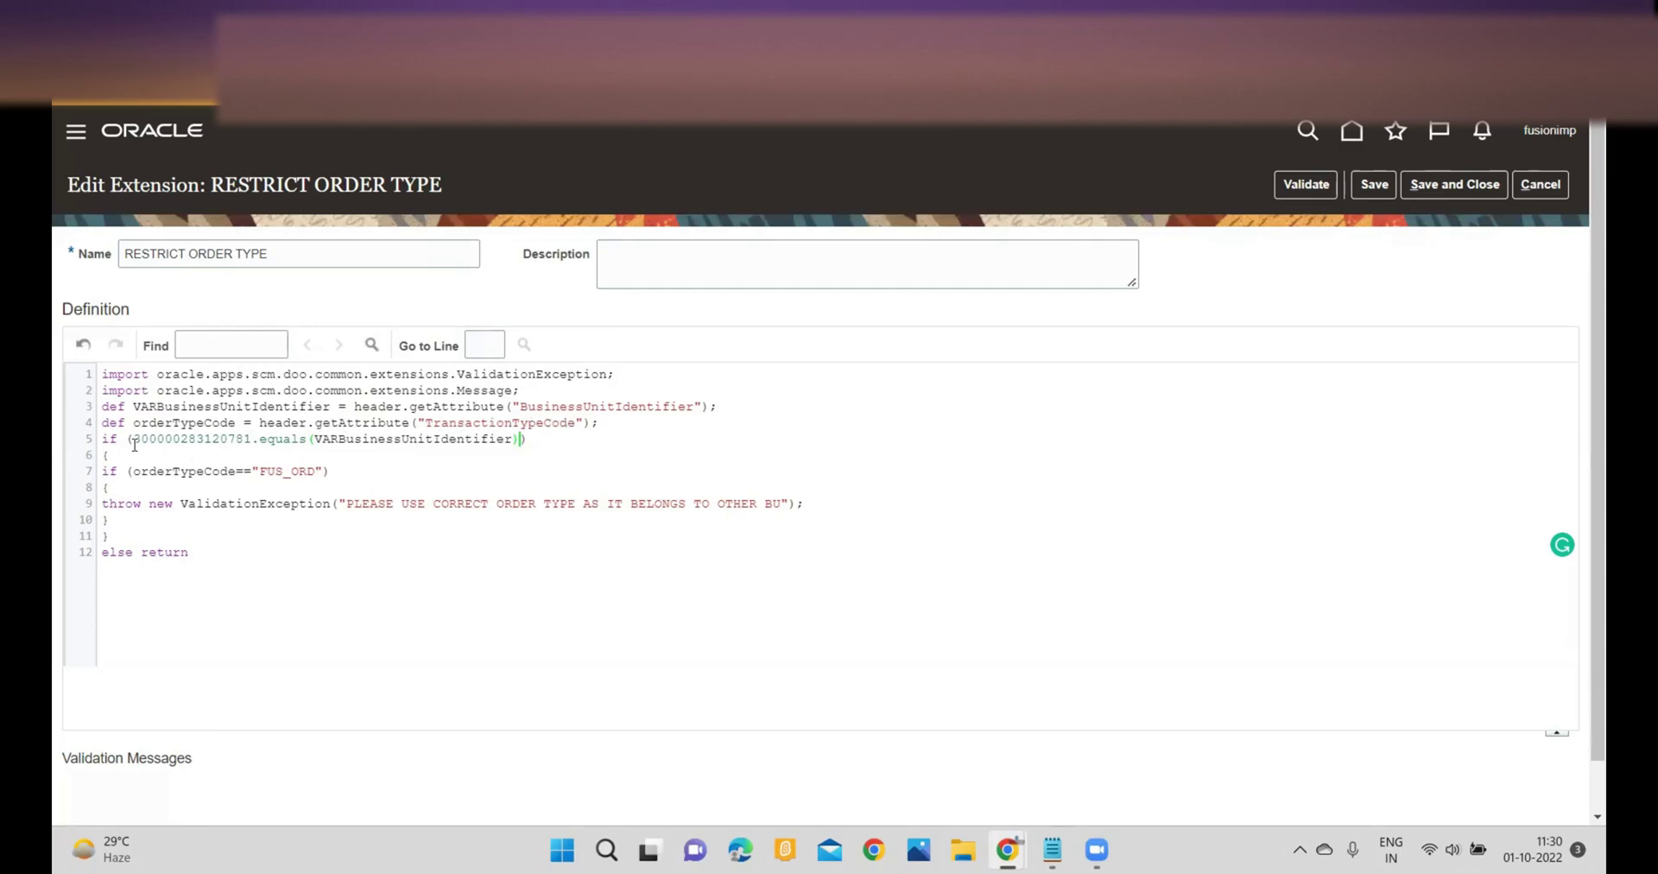
- Review the script's business unit identifier and exception text, and test the restriction by saving the ABC order again
left_click_drag(133, 440, 251, 440)
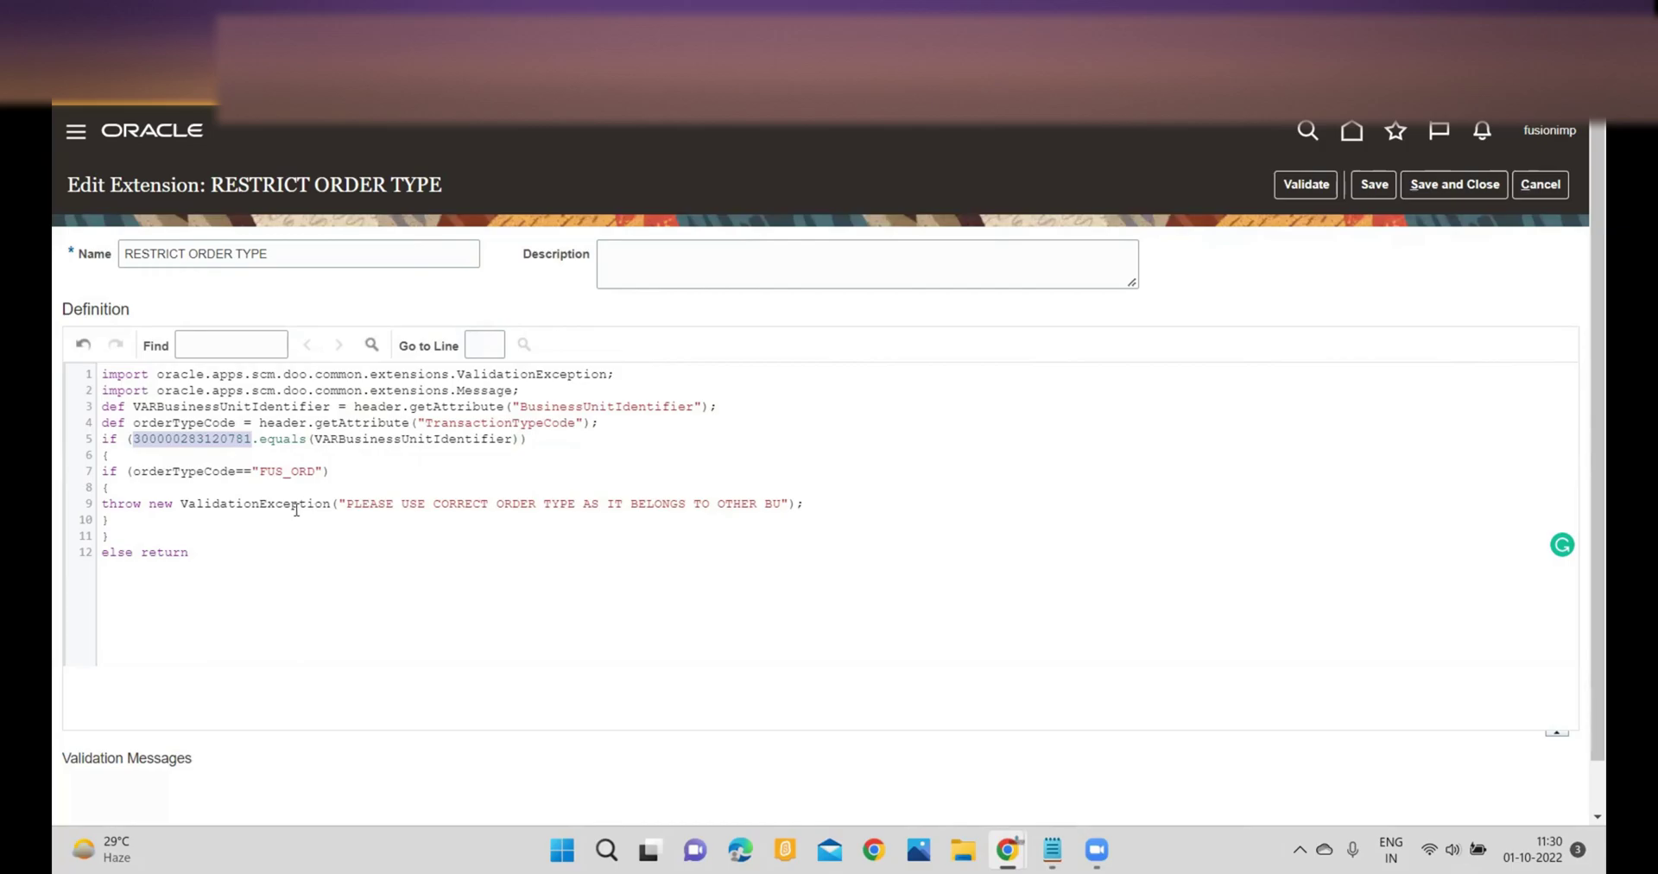
left_click_drag(349, 507, 781, 504)
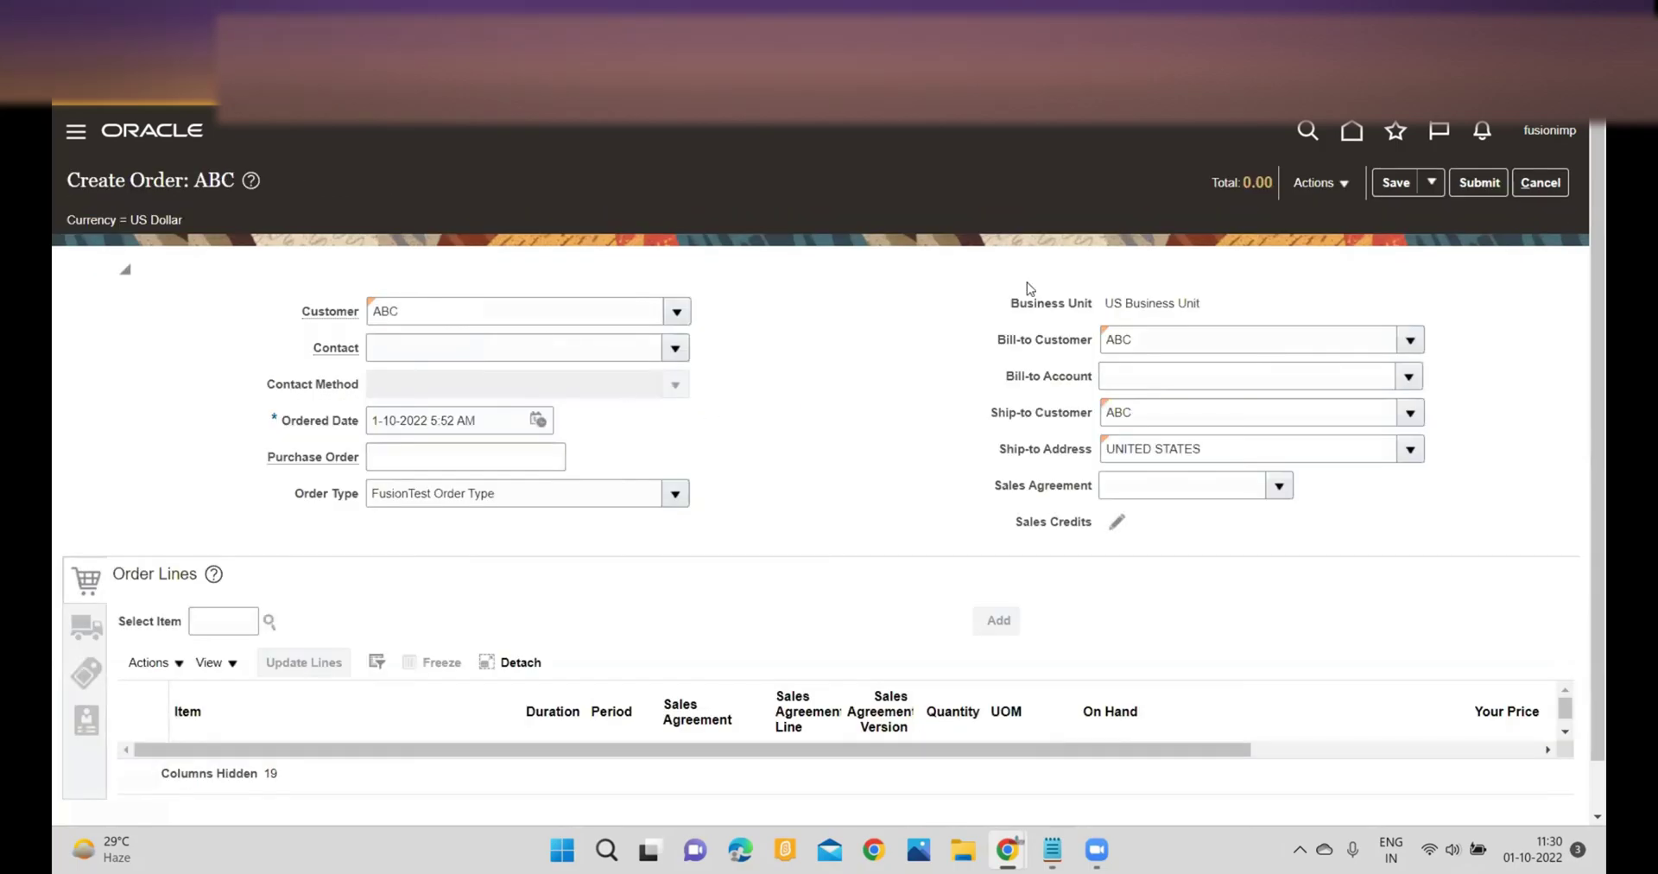
left_click(1395, 183)
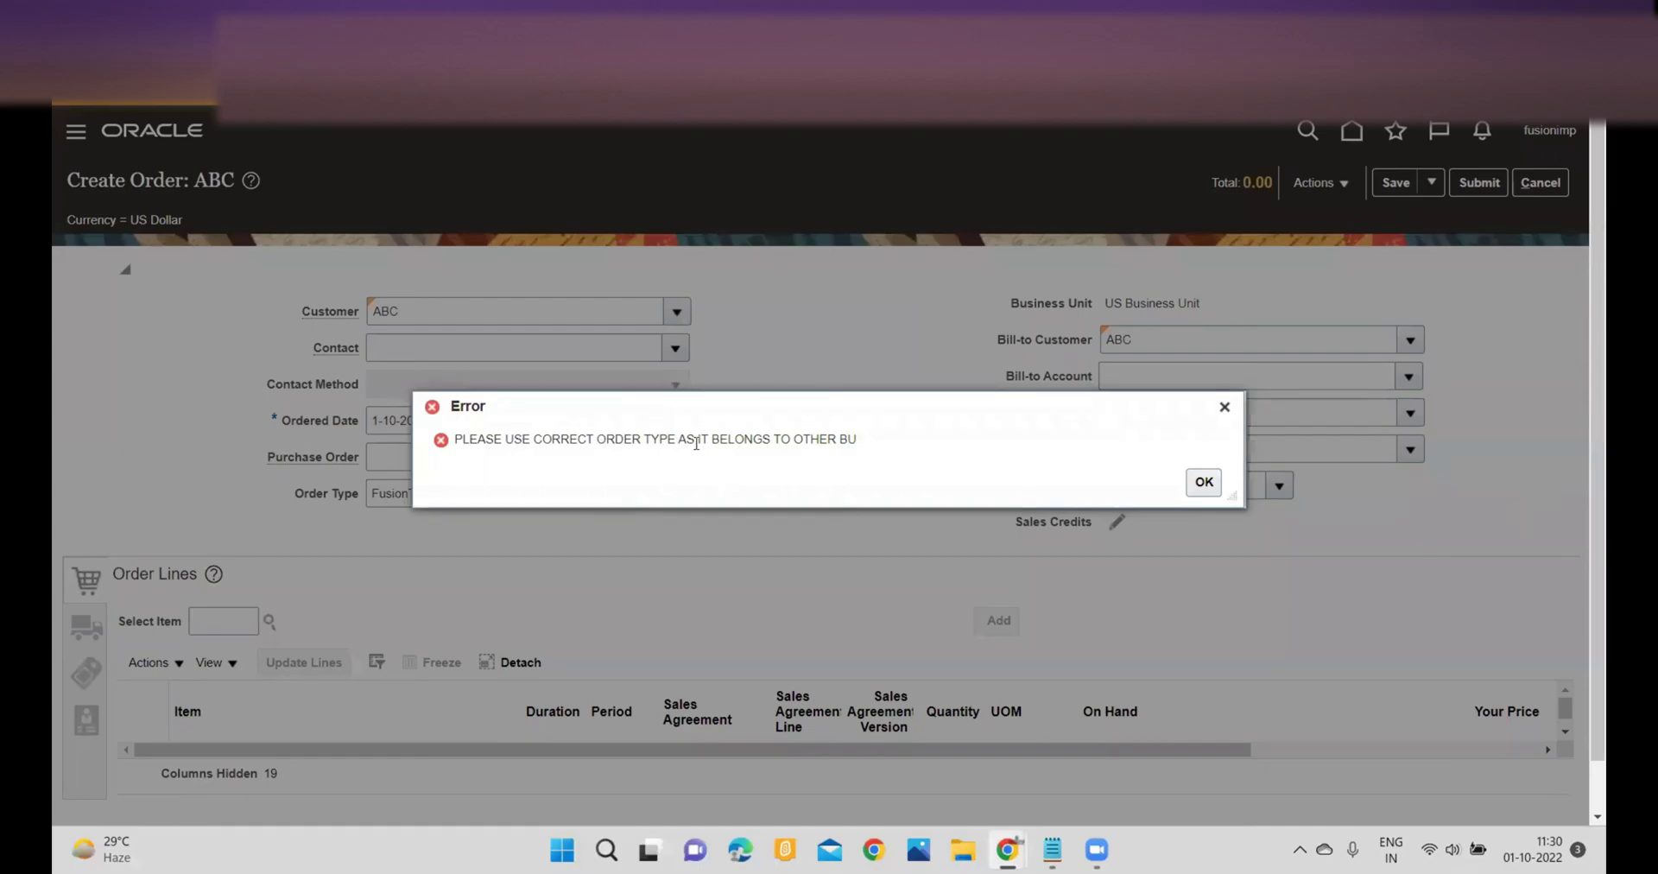
left_click(1224, 407)
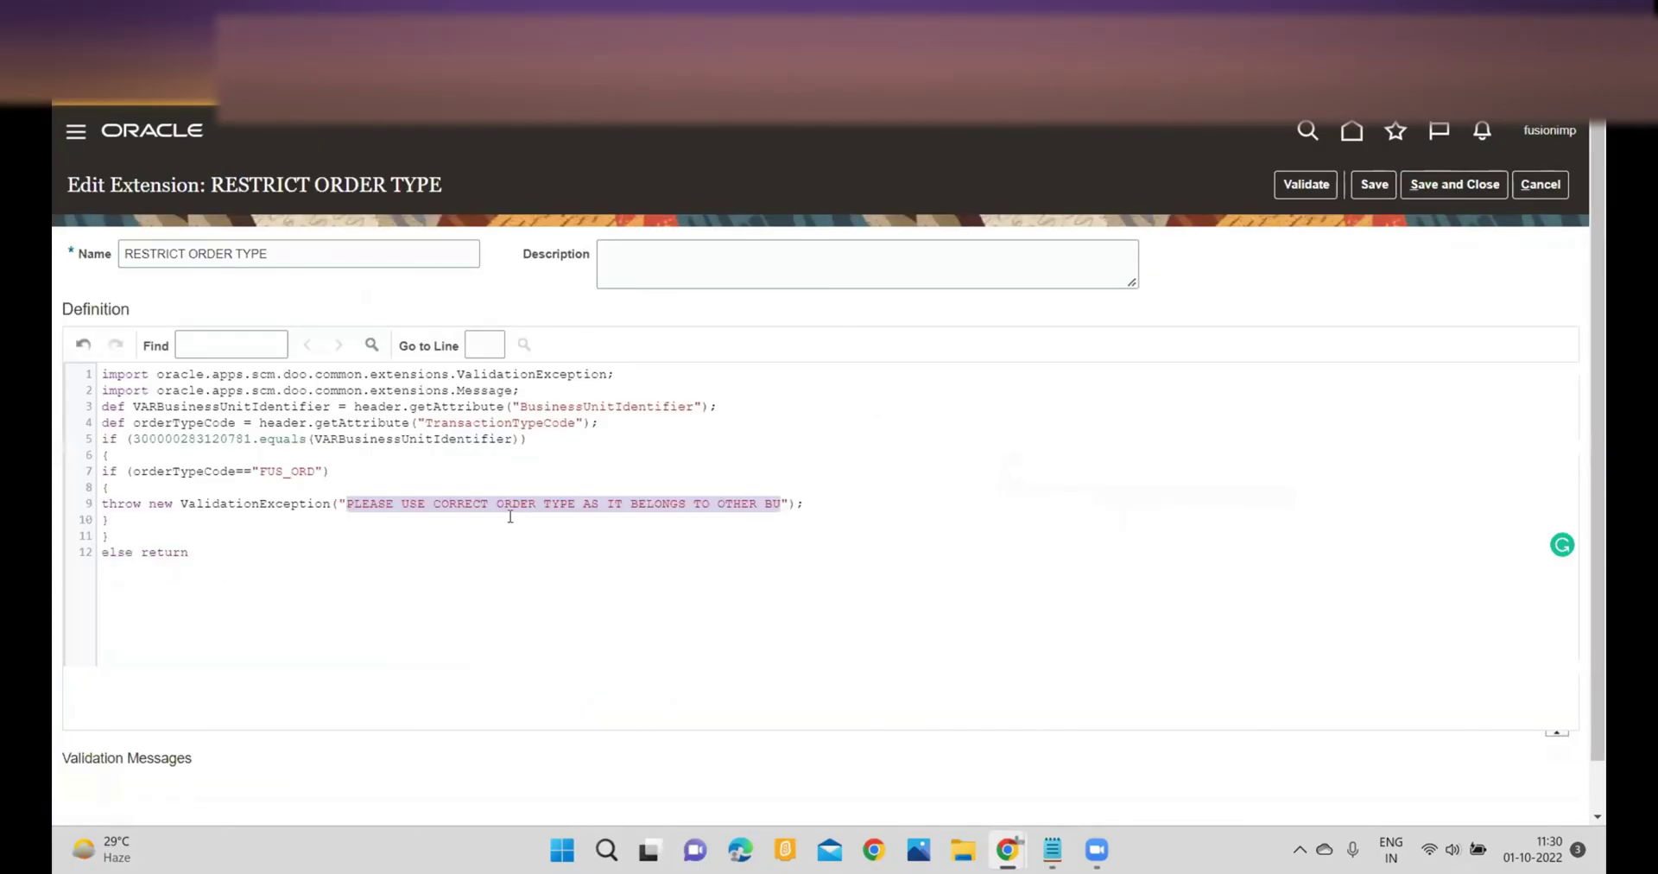
- Change the ABC order's type to Fusion Order Type 2 and save the order
left_click(322, 472)
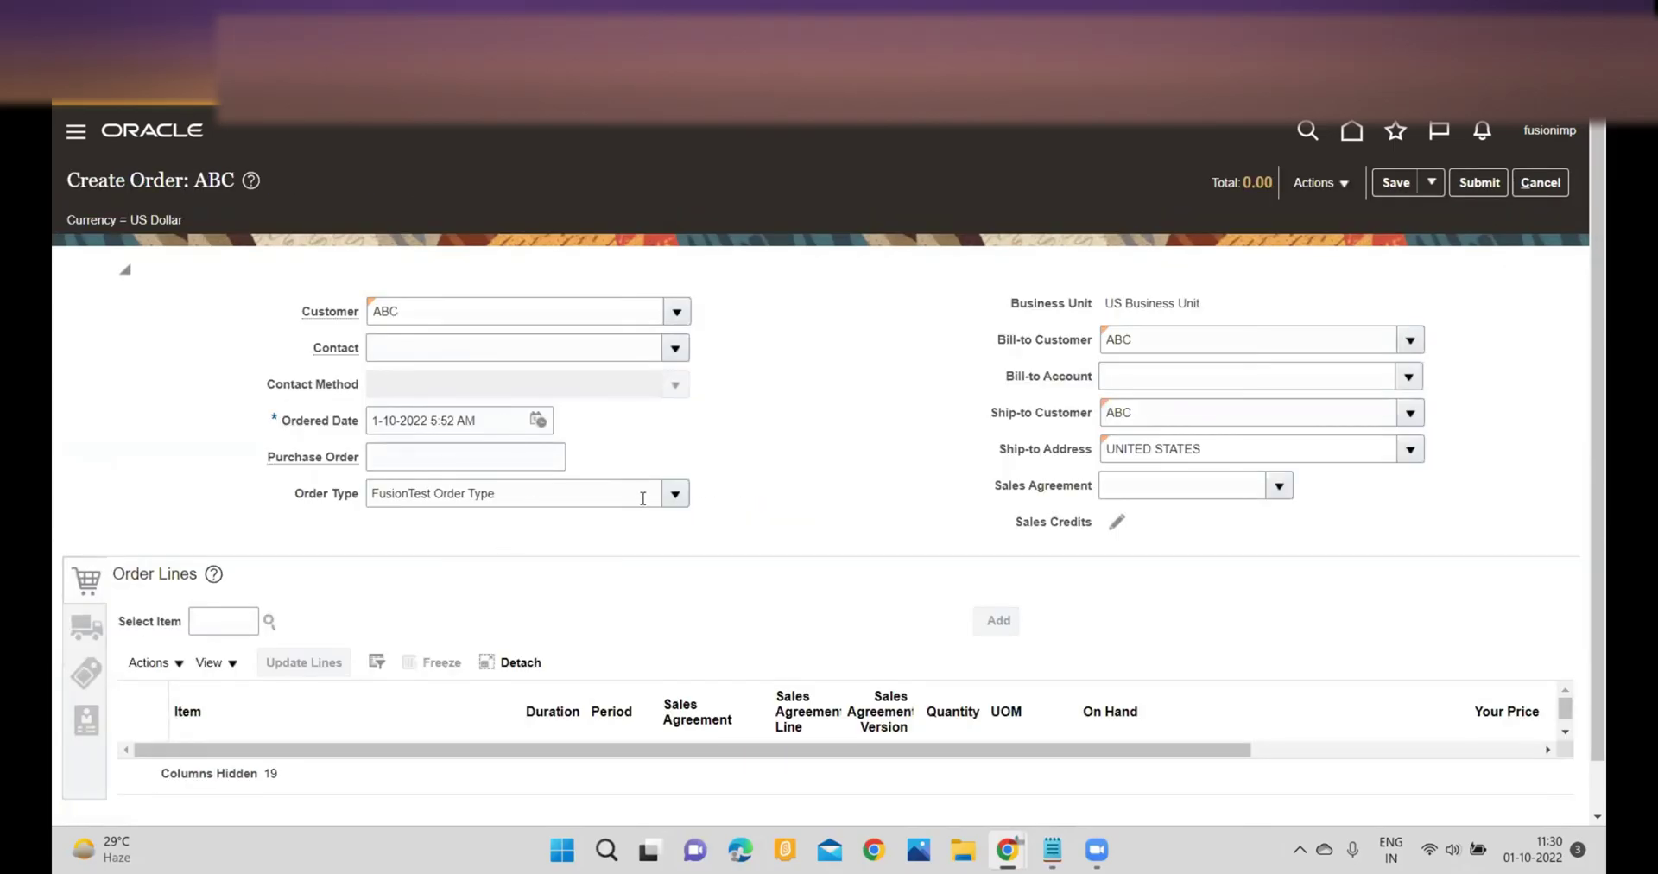
left_click_drag(509, 493, 253, 499)
type("FU")
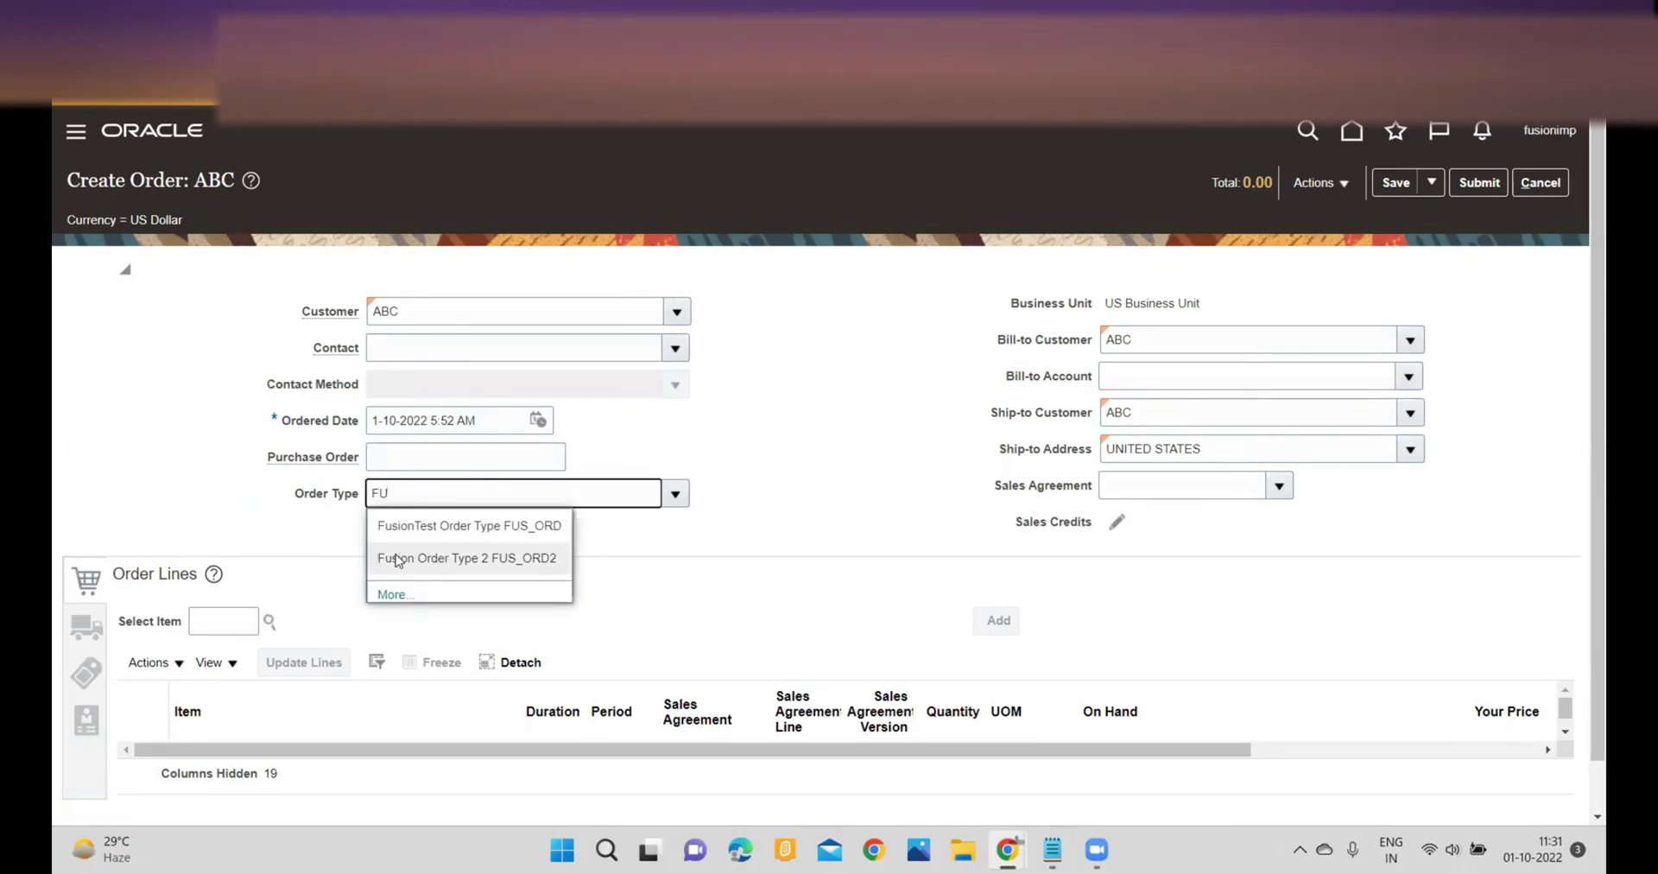
left_click(419, 557)
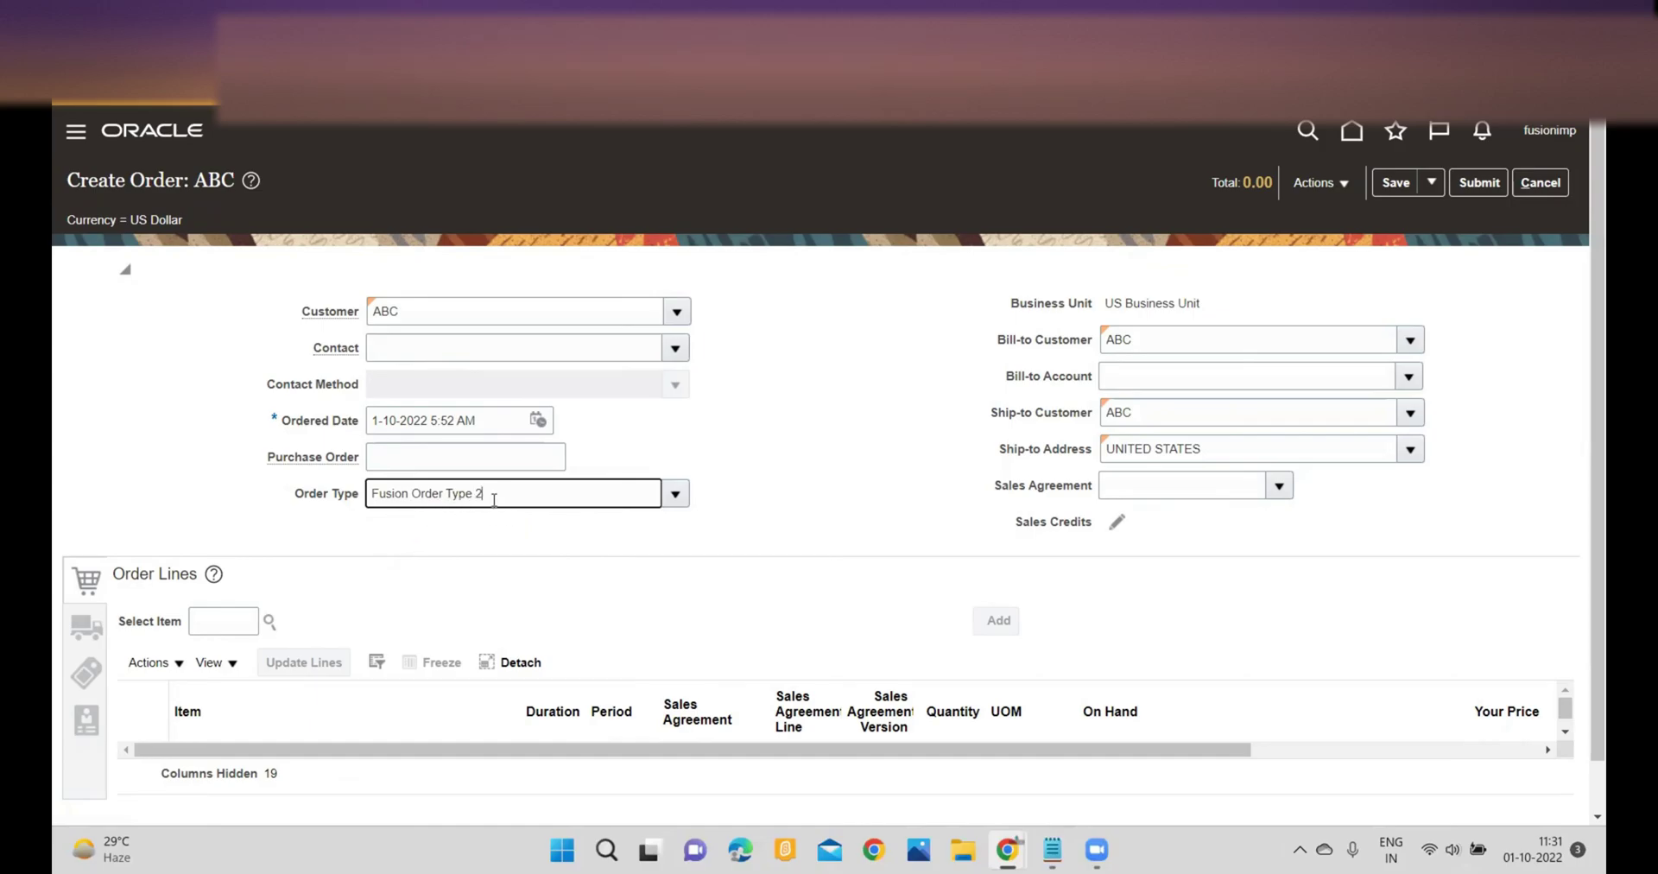
left_click(1395, 182)
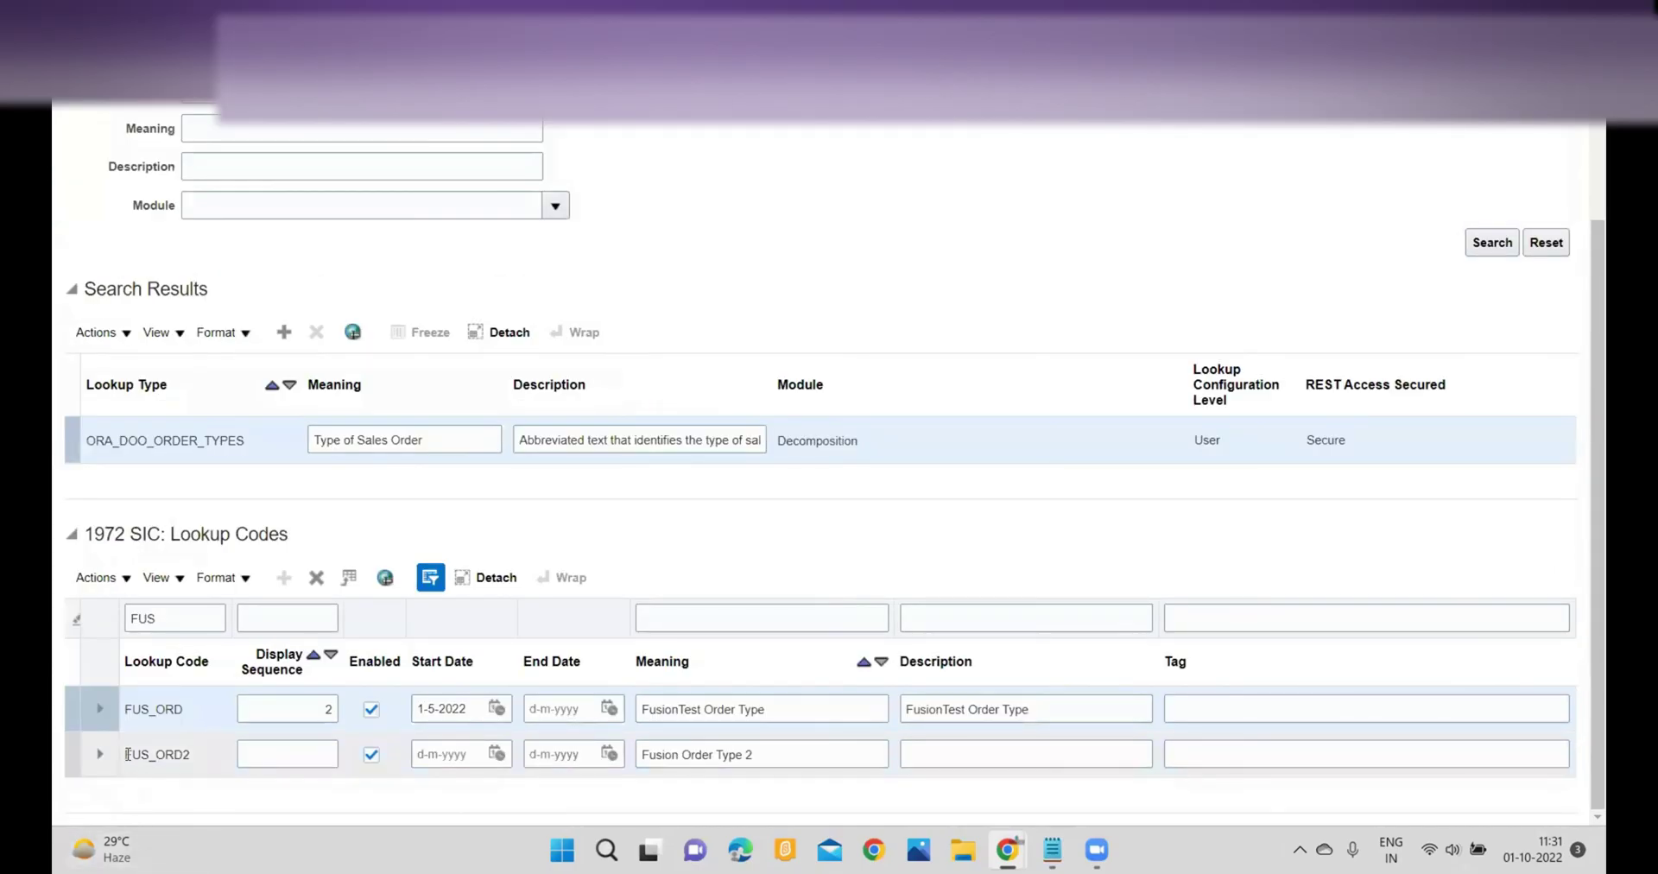
- Add an || operator and a second copy of the orderTypeCode=="FUS_ORD" comparison to the script's inner if condition
left_click(130, 753)
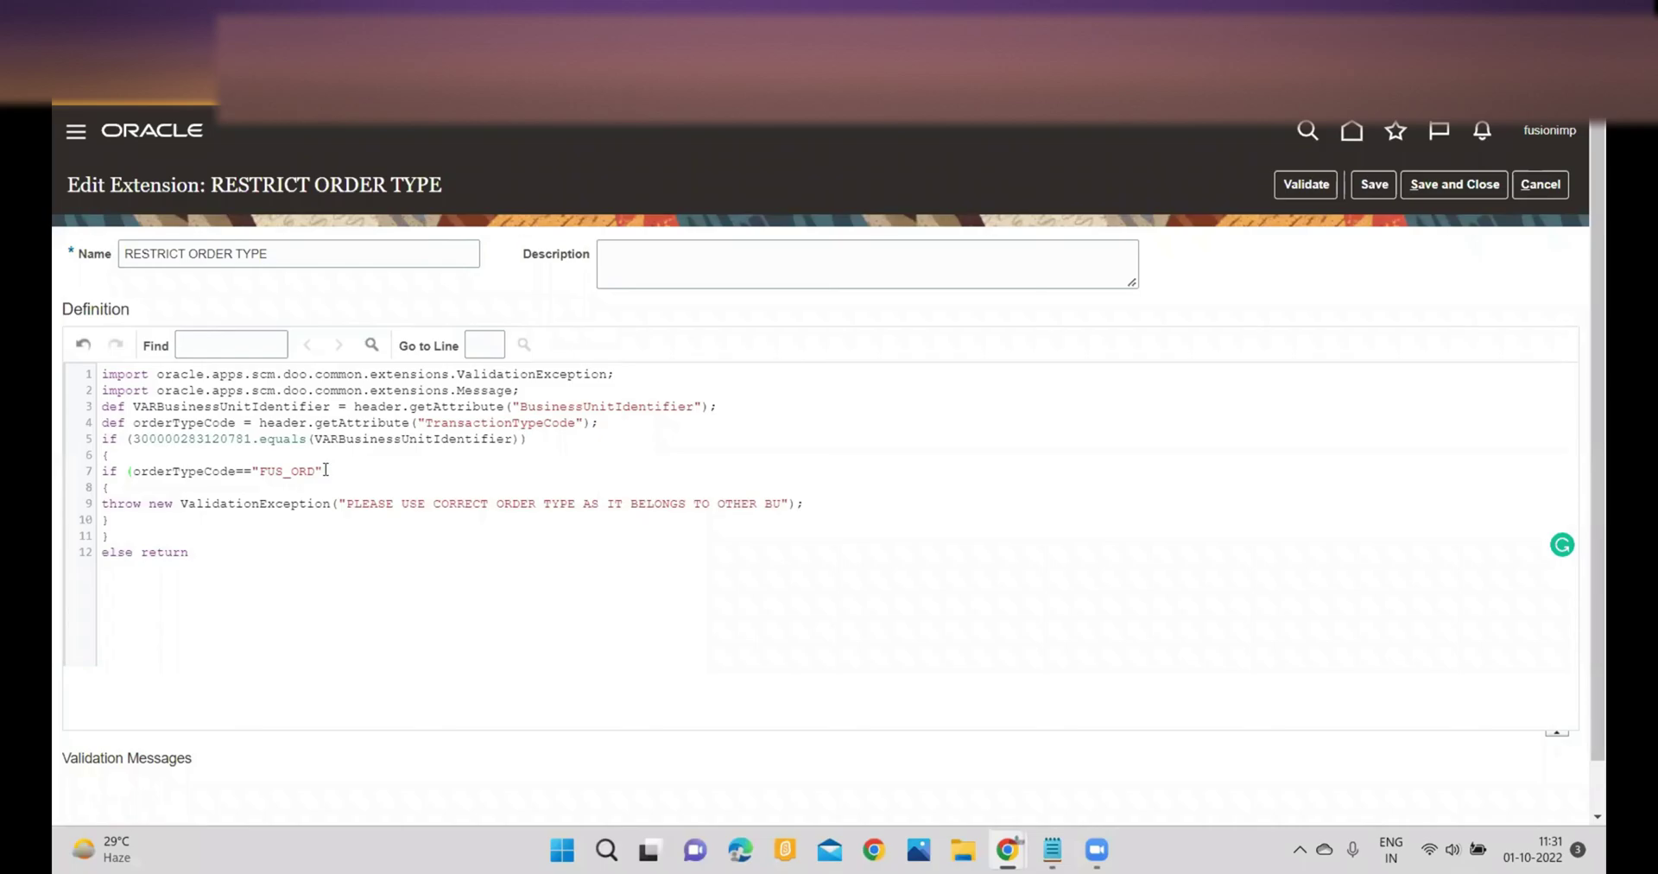
left_click(326, 471)
type("||")
left_click(134, 470)
left_click_drag(136, 470, 324, 469)
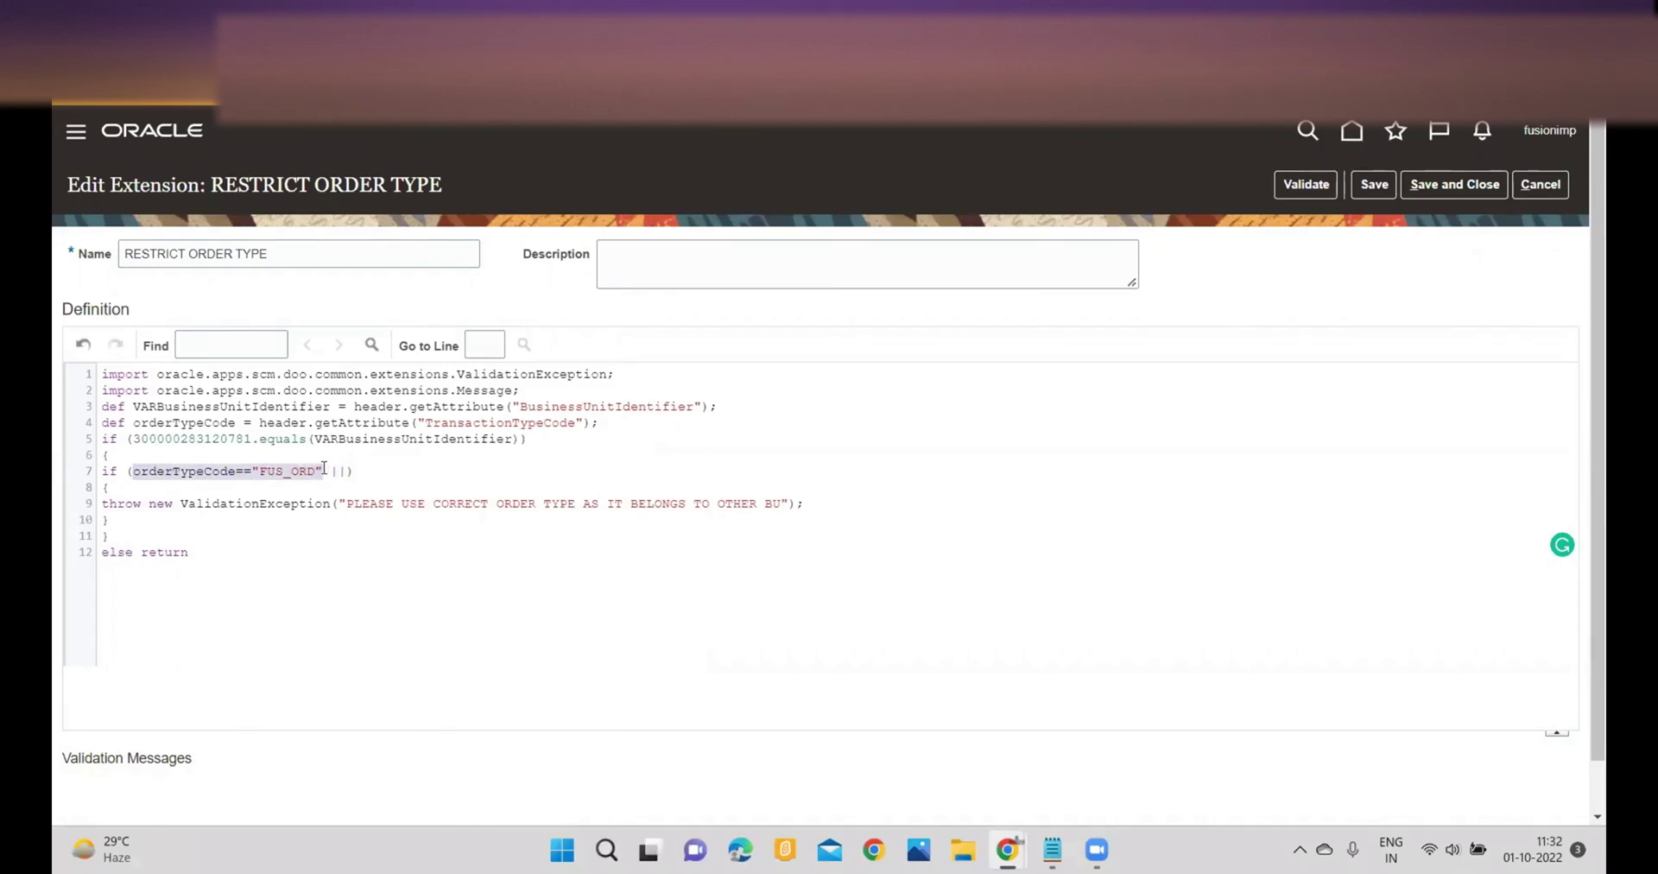
key("ctrl+c")
left_click(346, 471)
key("ctrl+v")
- Change the second comparison's order type code to FUS_ORD2, then validate, save and close the extension
left_click(529, 471)
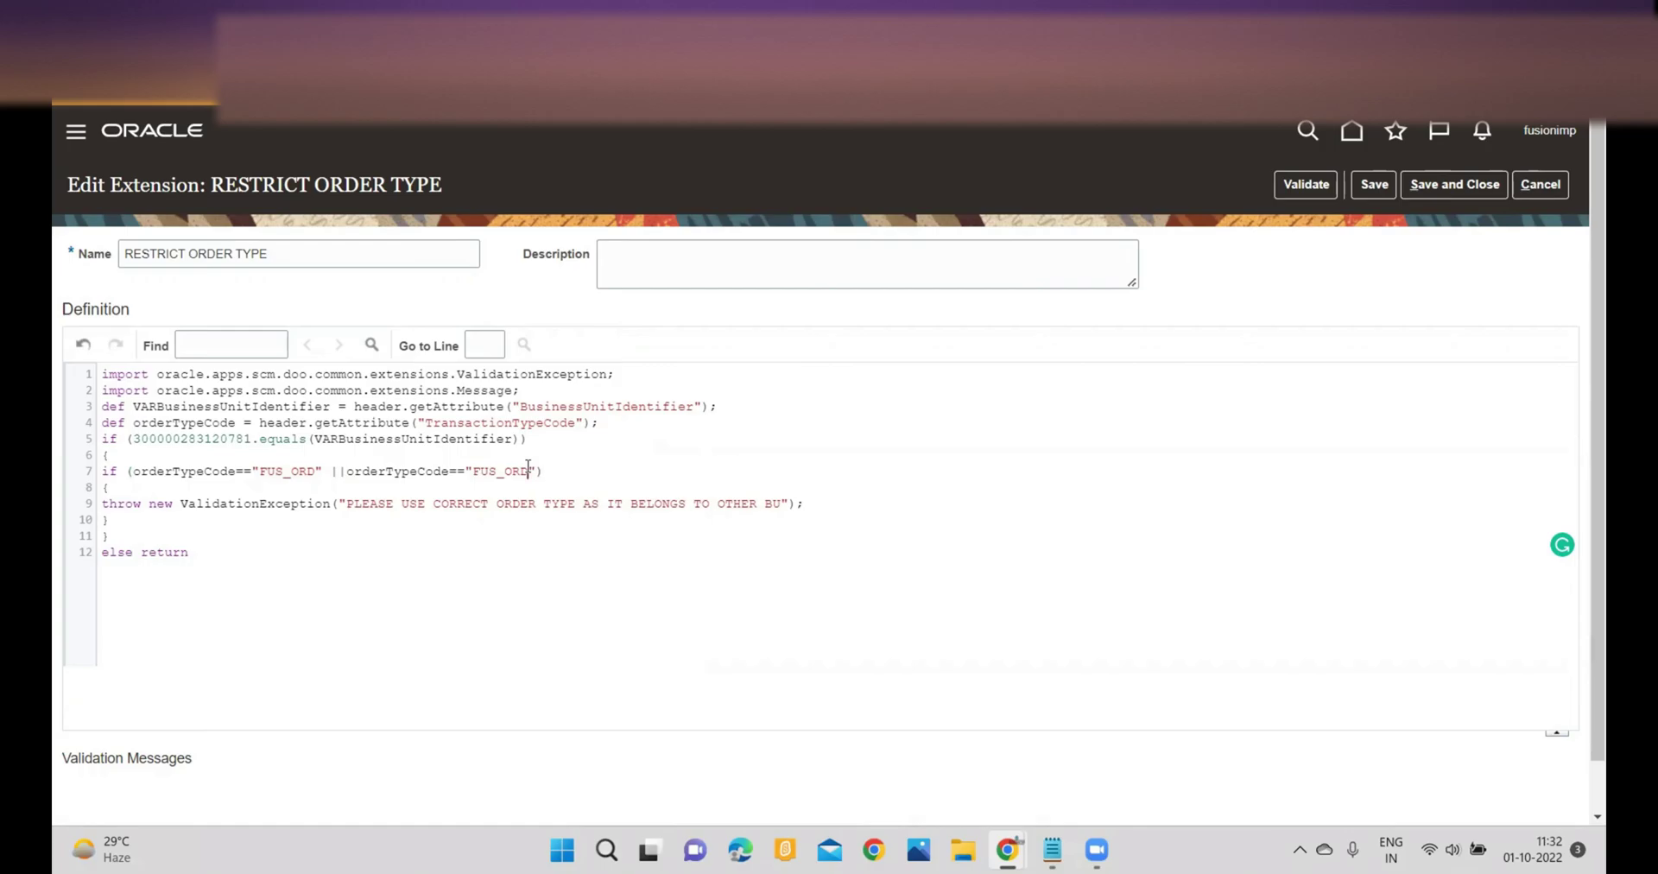
type("2")
left_click(1295, 187)
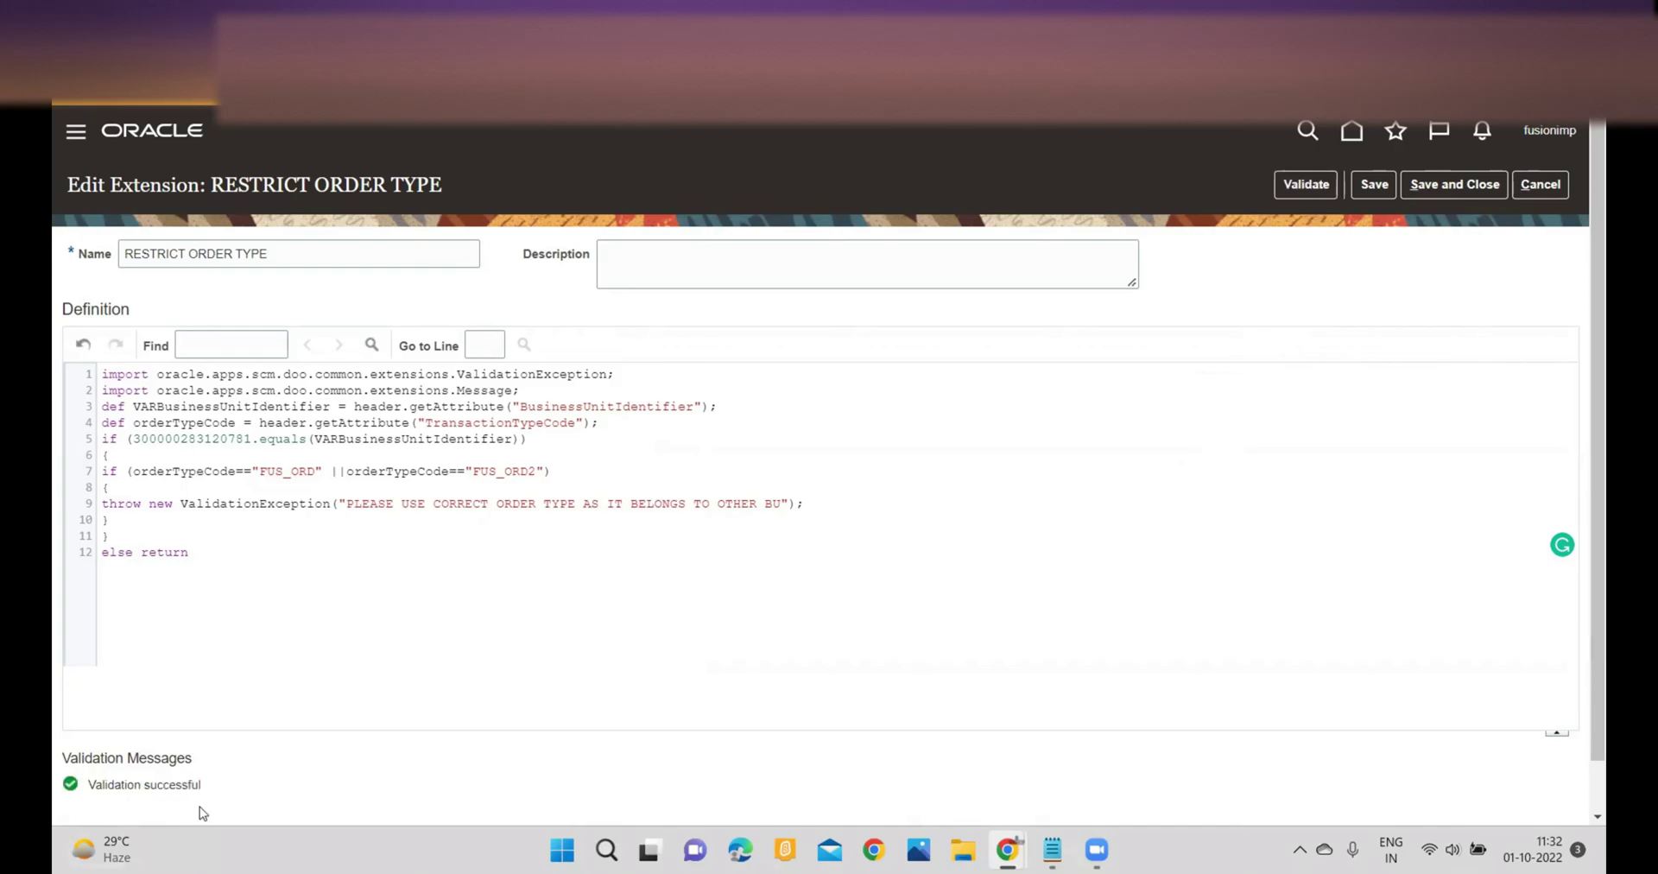
left_click(1447, 188)
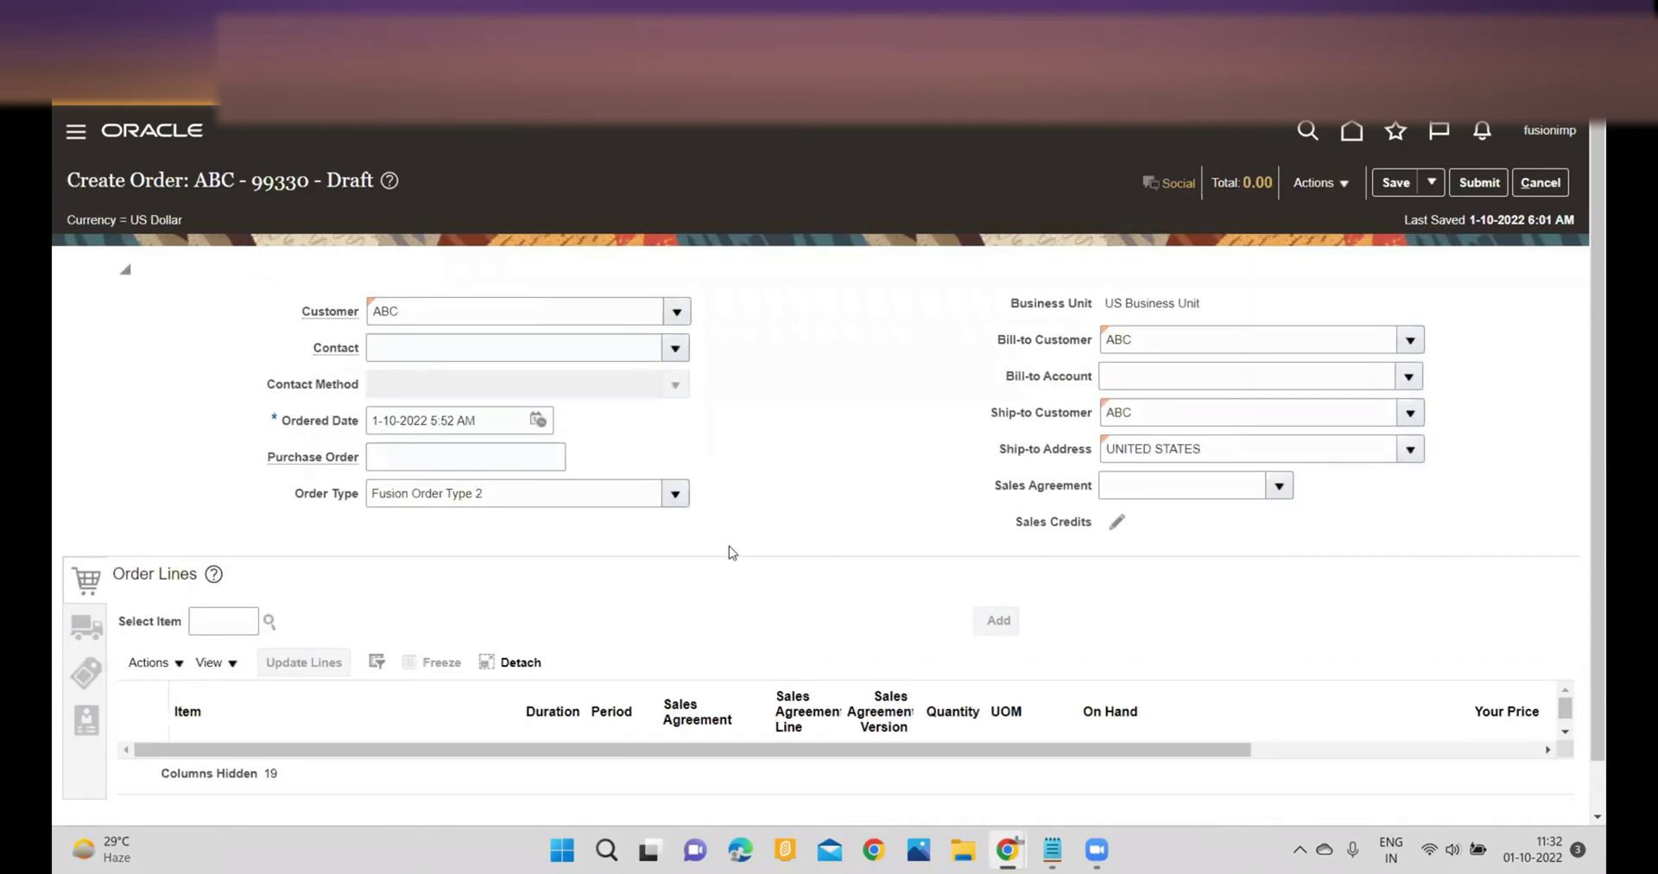
- Close the draft order and create a new sales order for customer ABC
left_click(1540, 182)
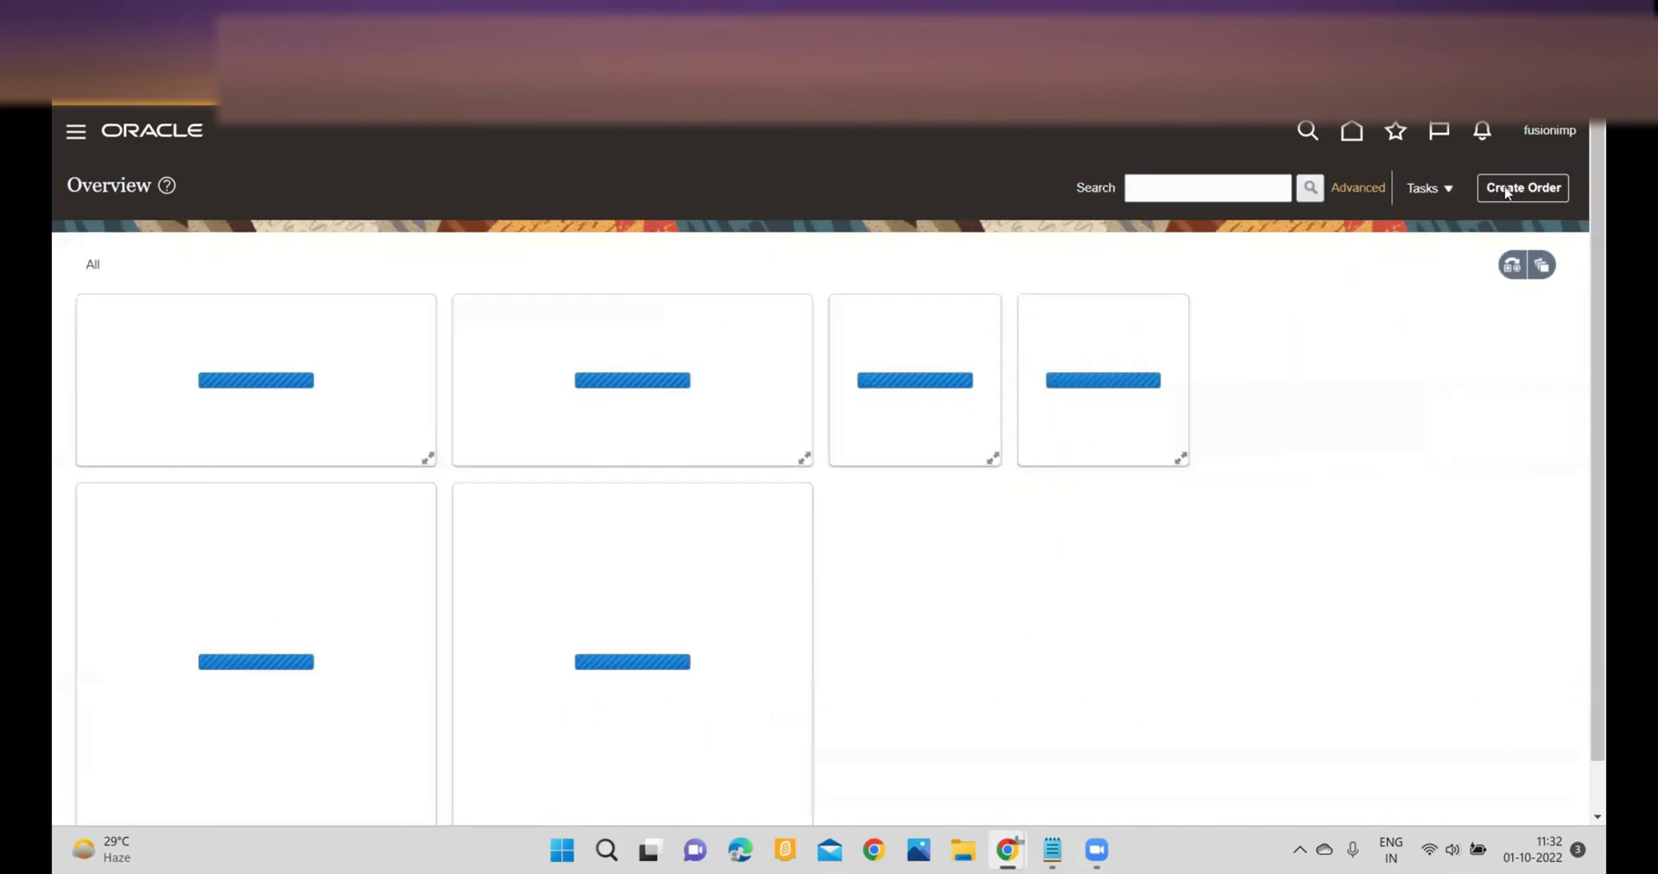
left_click(1505, 190)
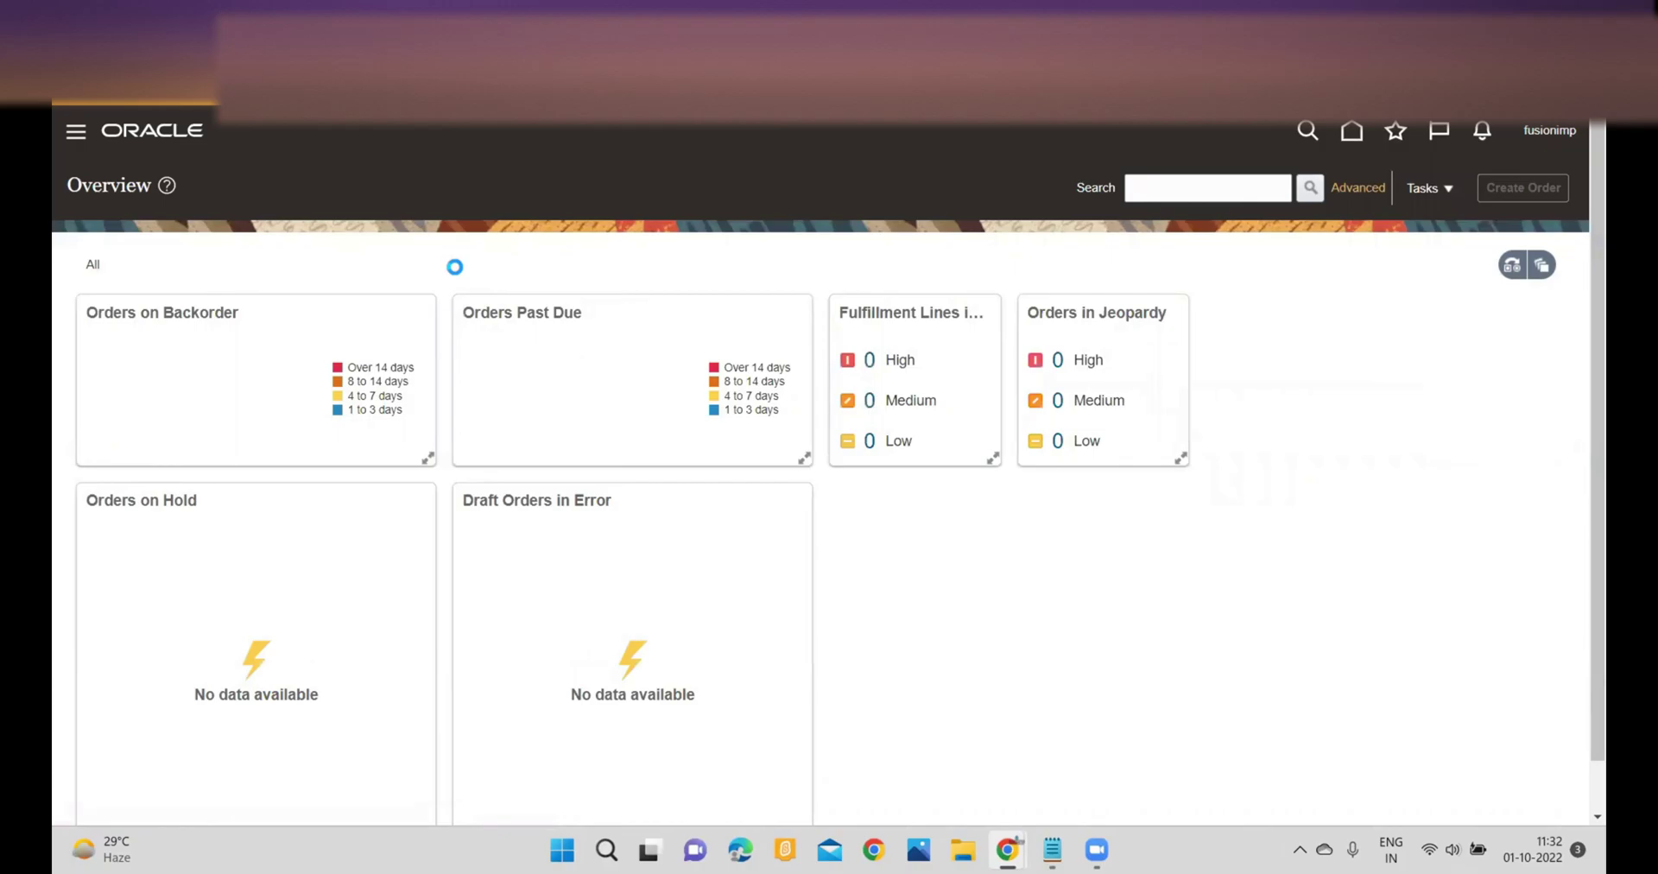
left_click(531, 311)
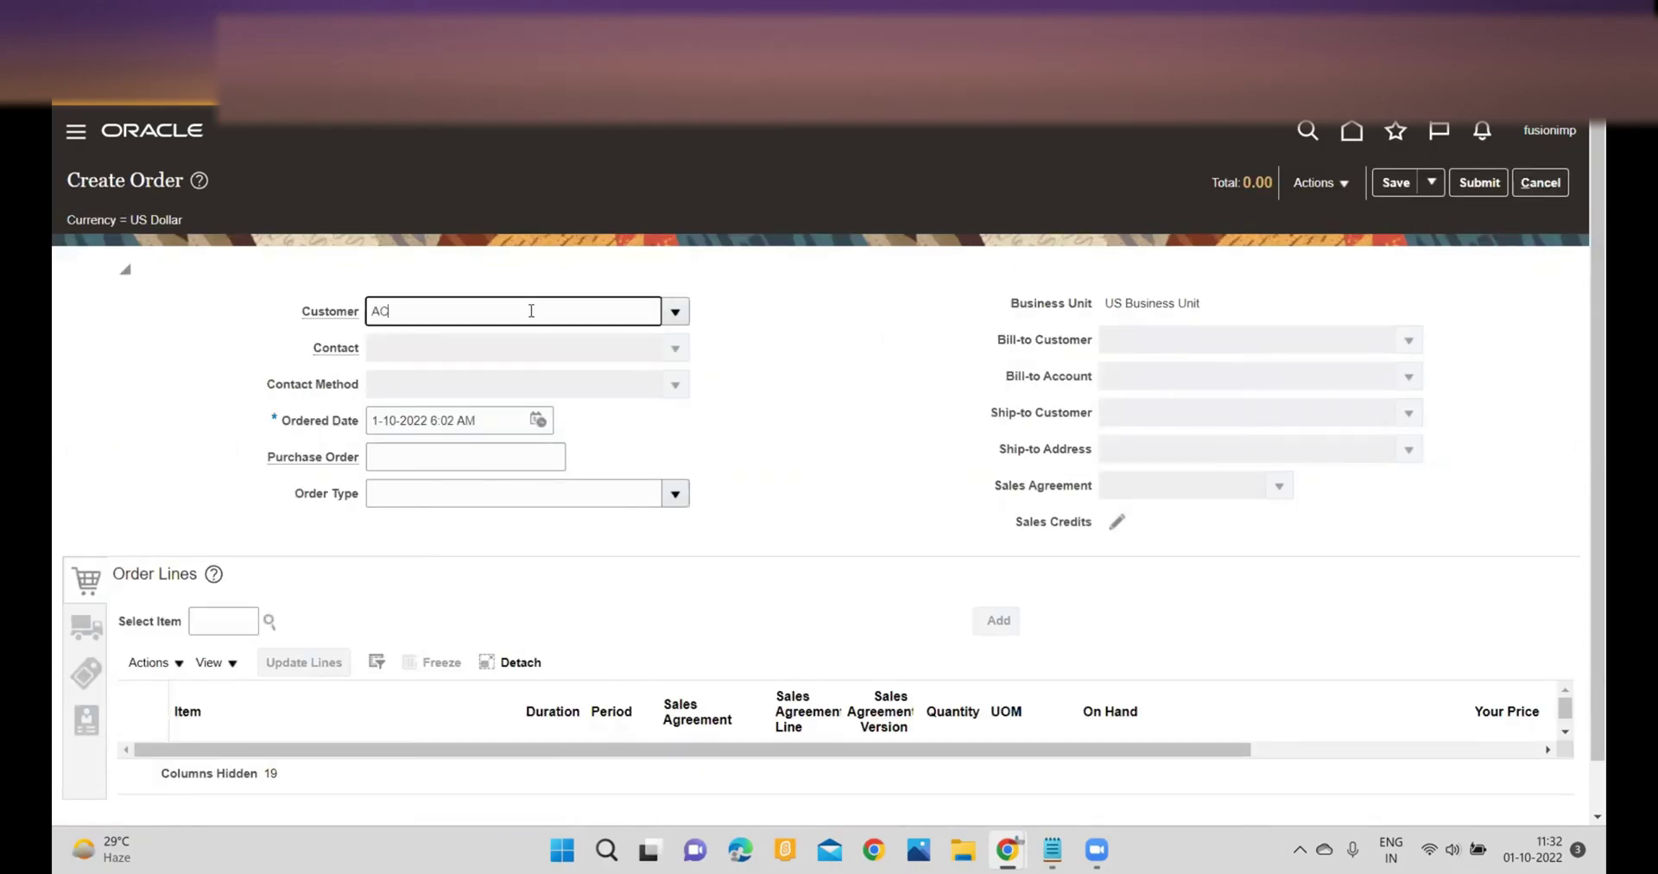
key("BackSpace")
type("bc")
key("BackSpace")
key("BackSpace")
type("BC")
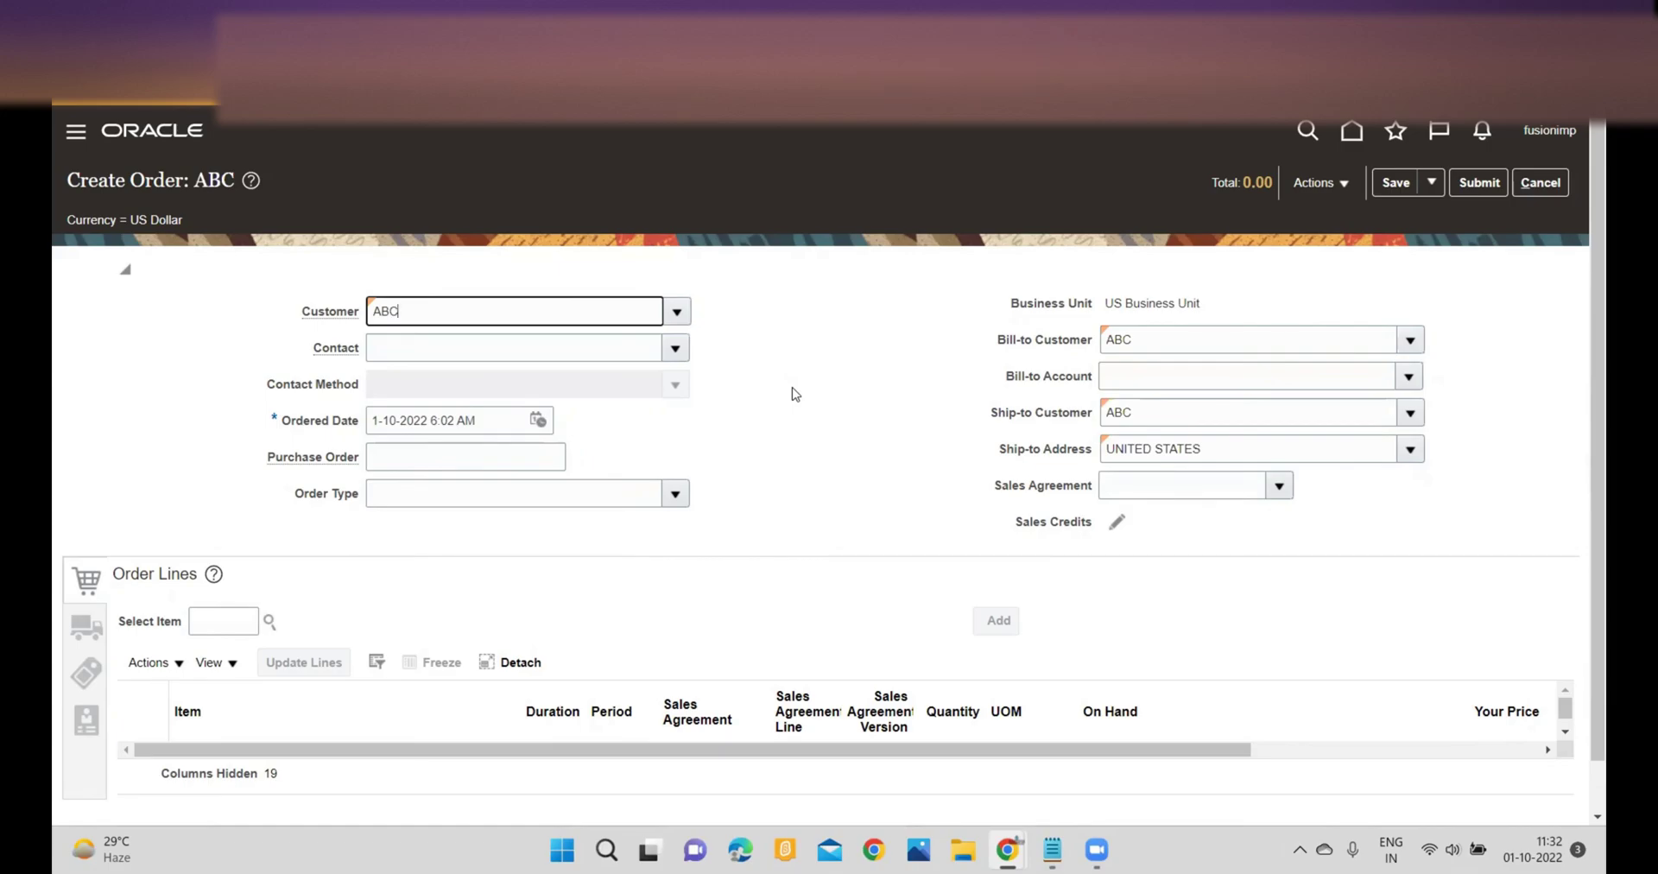
- Test the restriction by setting the new order's type to FusionTest Order Type and trying to save it
left_click(620, 497)
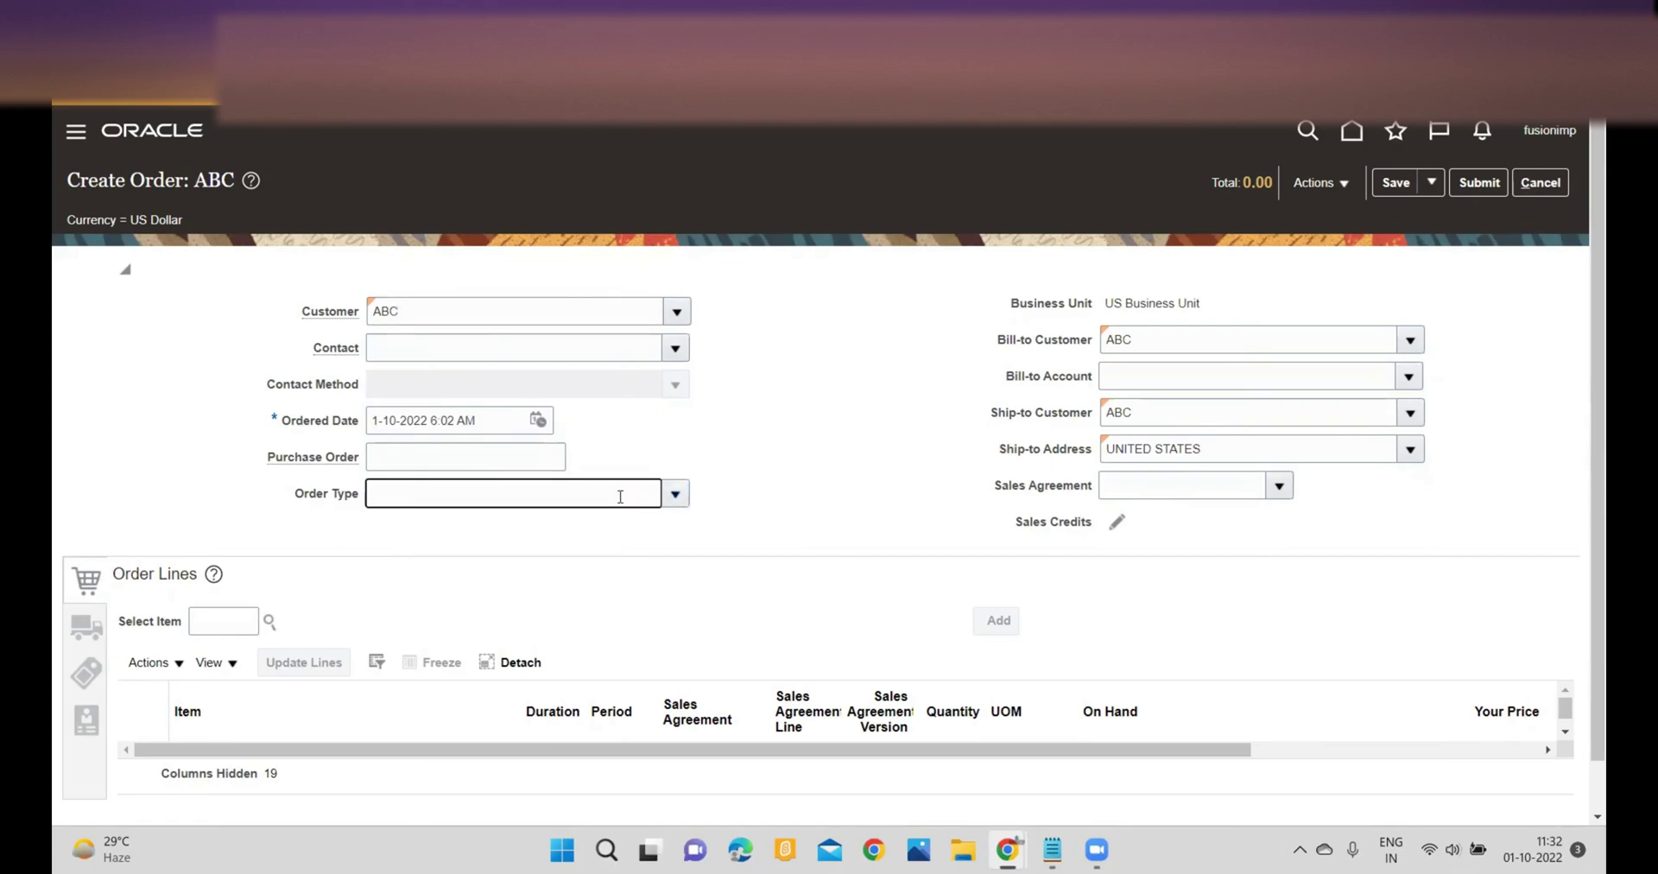
type("fus")
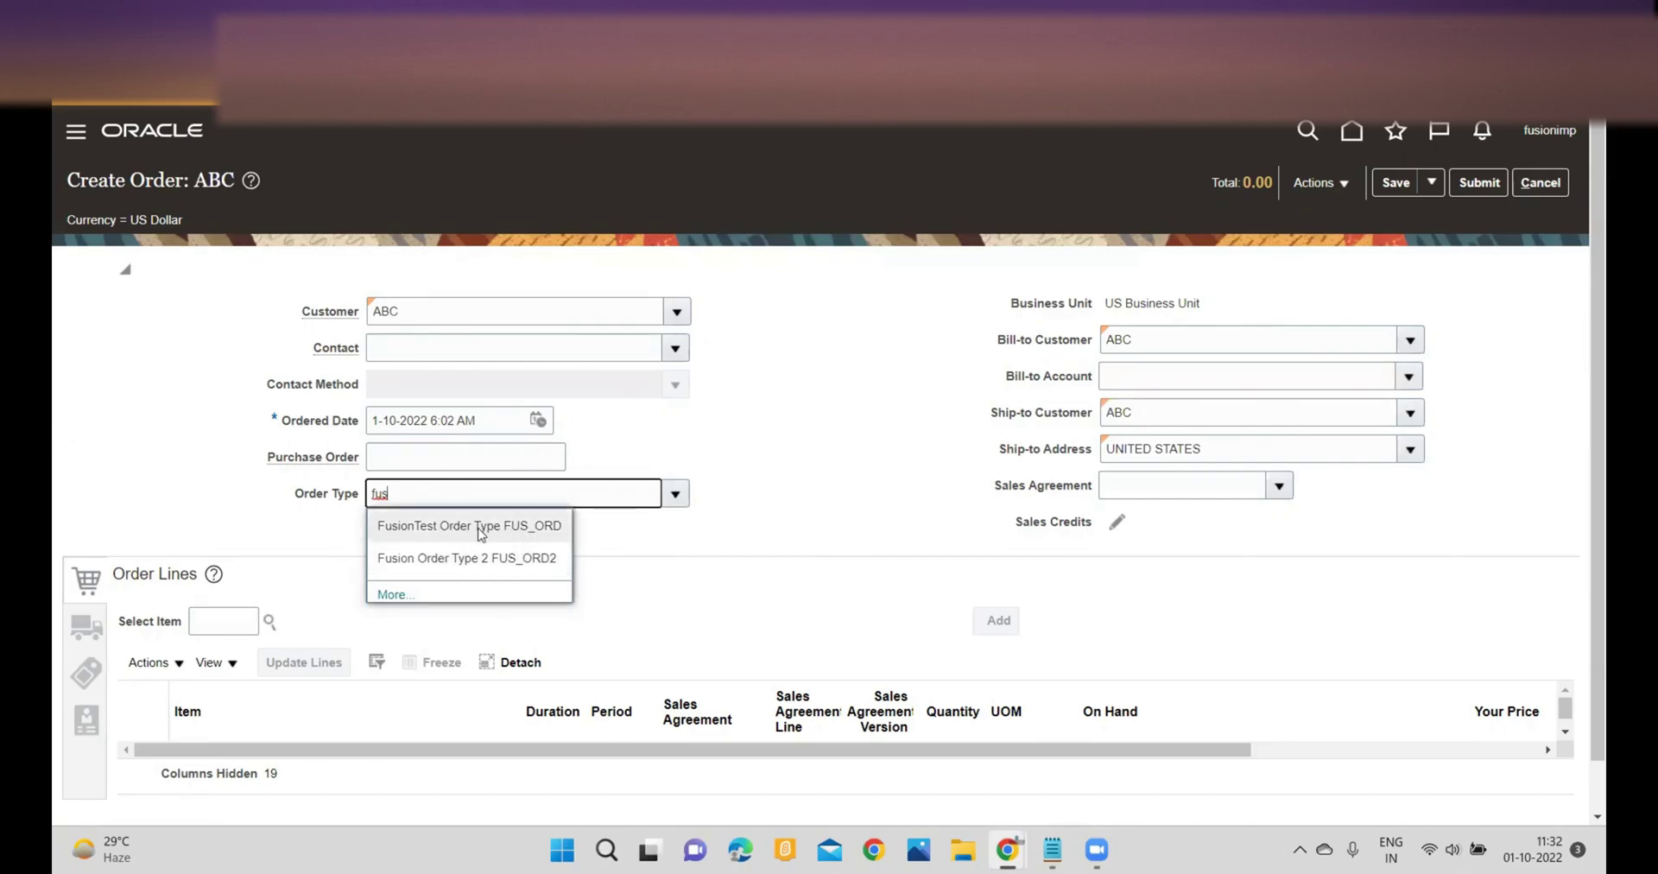
left_click(458, 528)
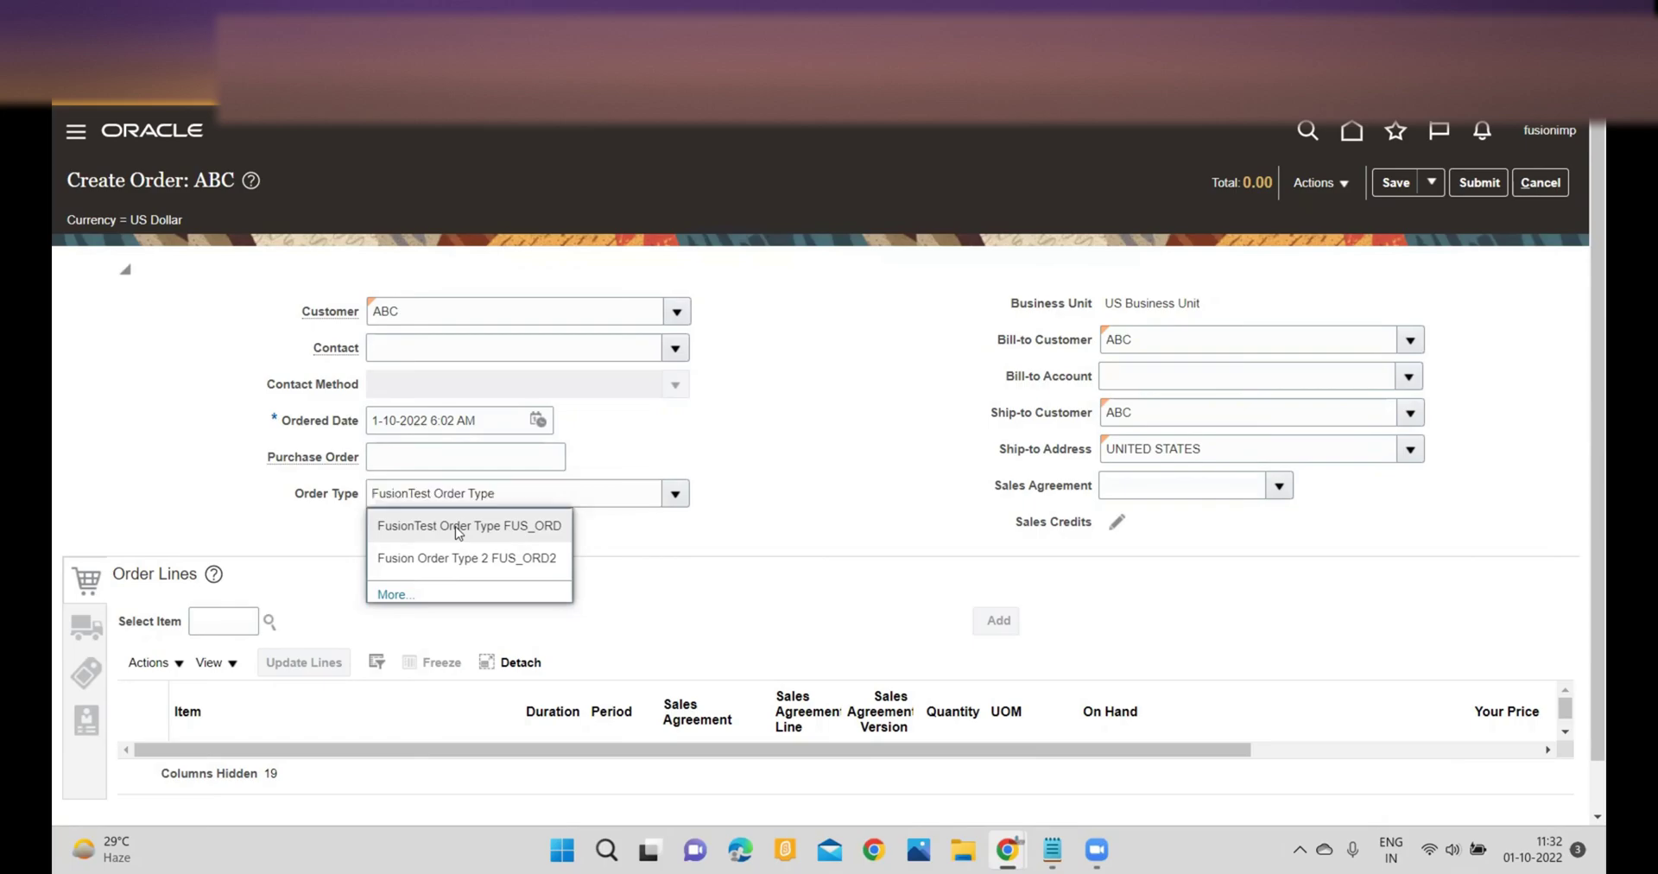
left_click(1395, 182)
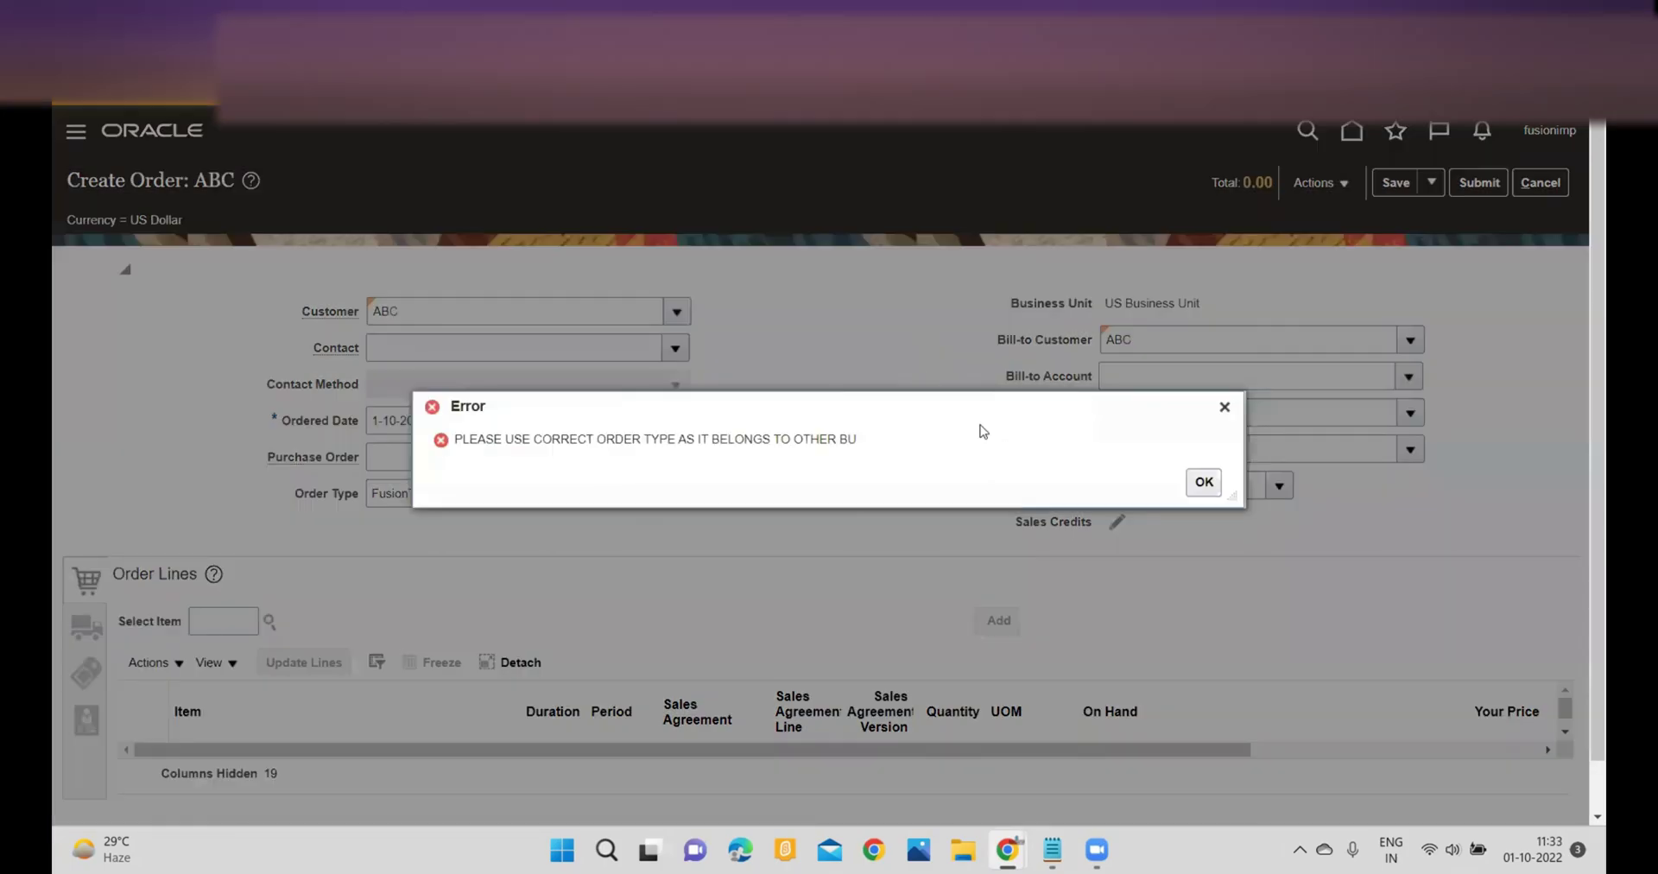
left_click(1203, 483)
- Change the order type to Fusion Order Type 2 and try to save the order again
left_click(297, 493)
type("fus")
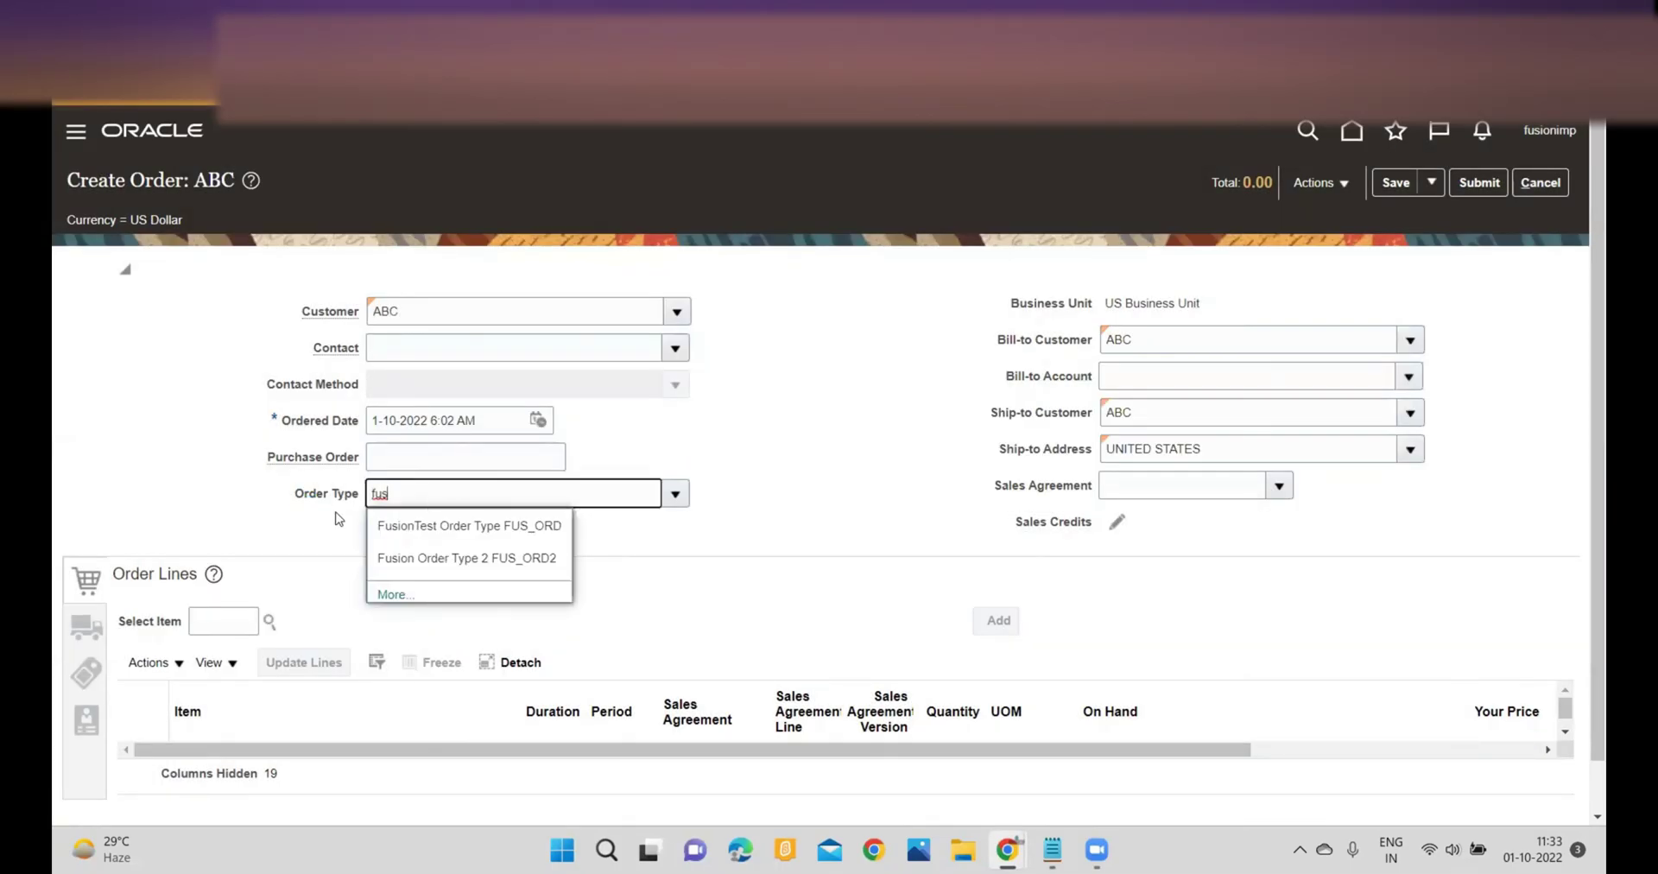
left_click(431, 556)
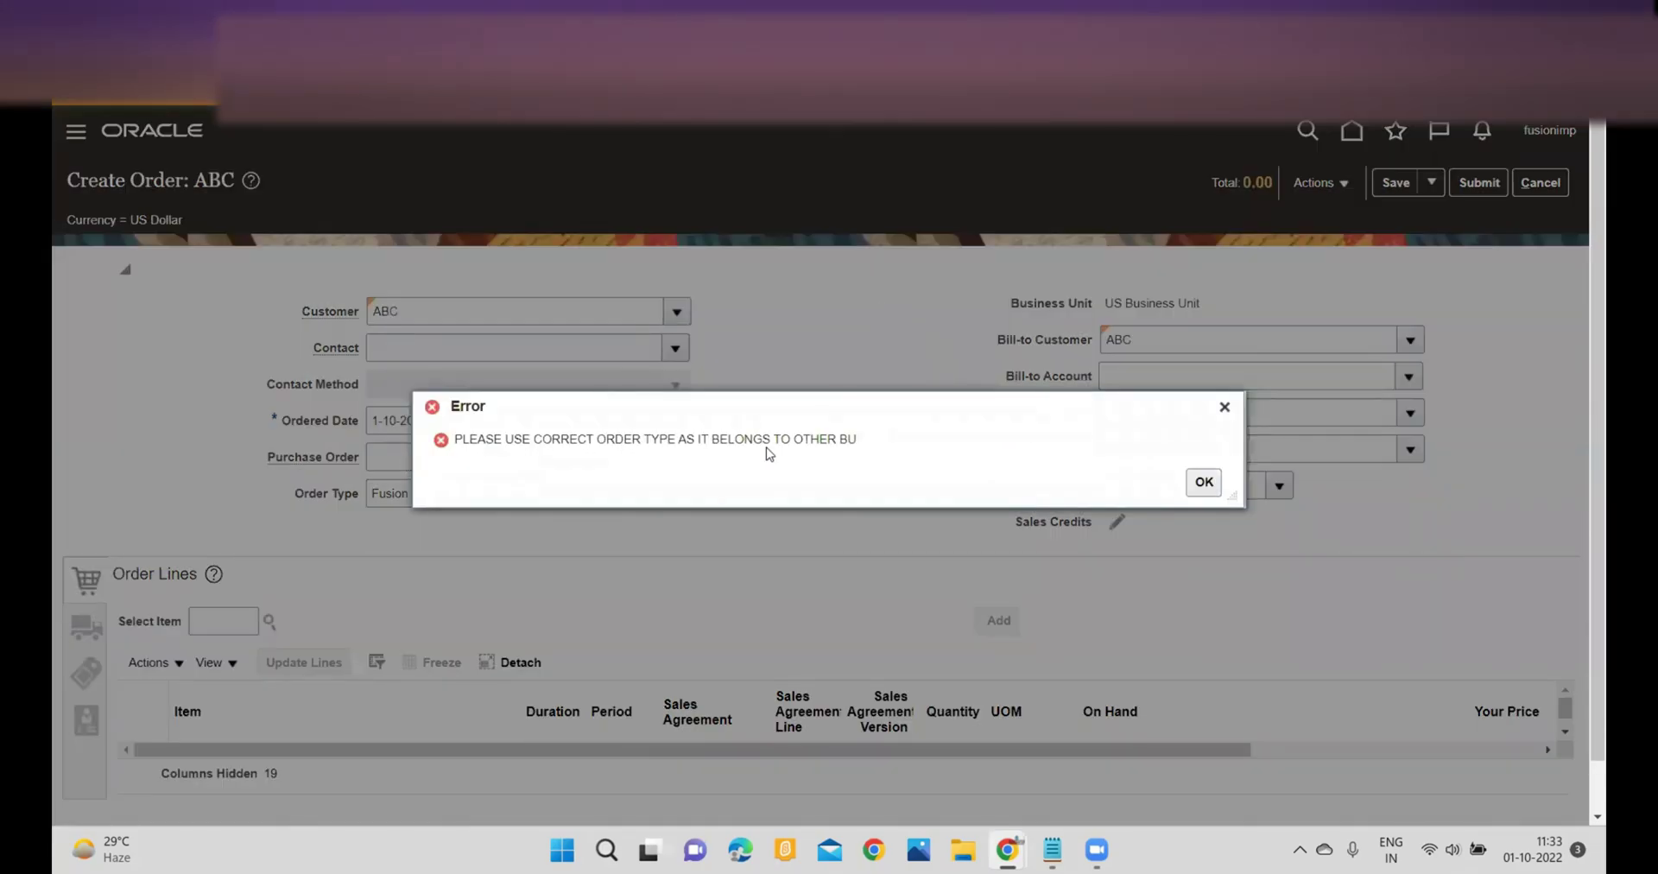
- Reopen the RESTRICT ORDER TYPE extension and append an || operator after the FUS_ORD2 comparison, reviewing the business unit identifier and exception message
key("ctrl+Tab")
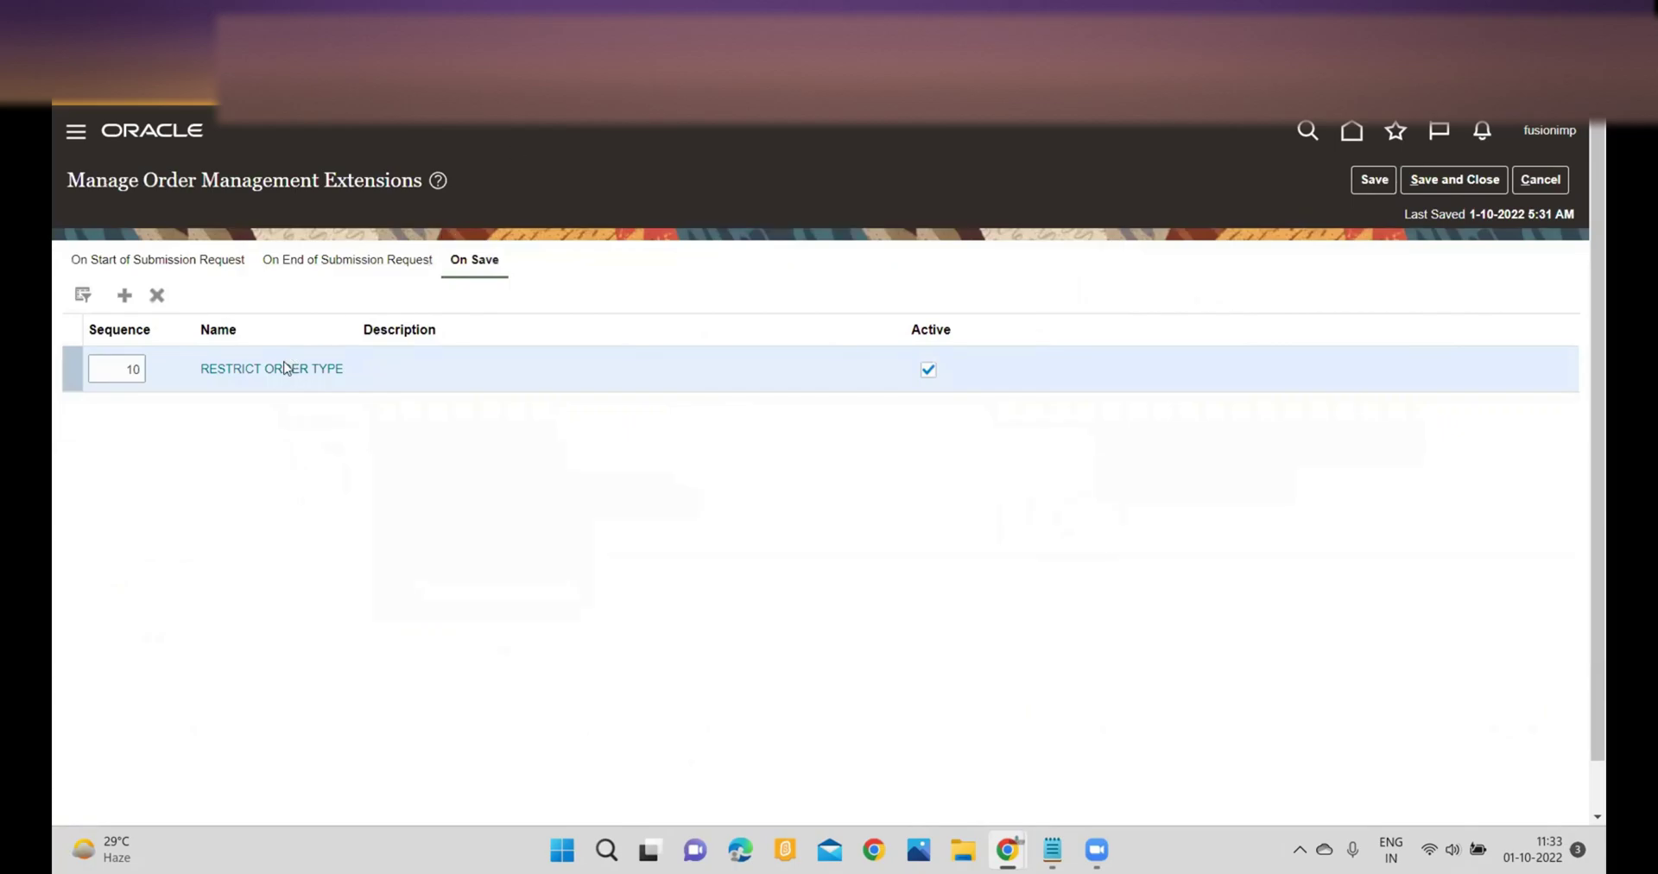
key("ctrl+Tab")
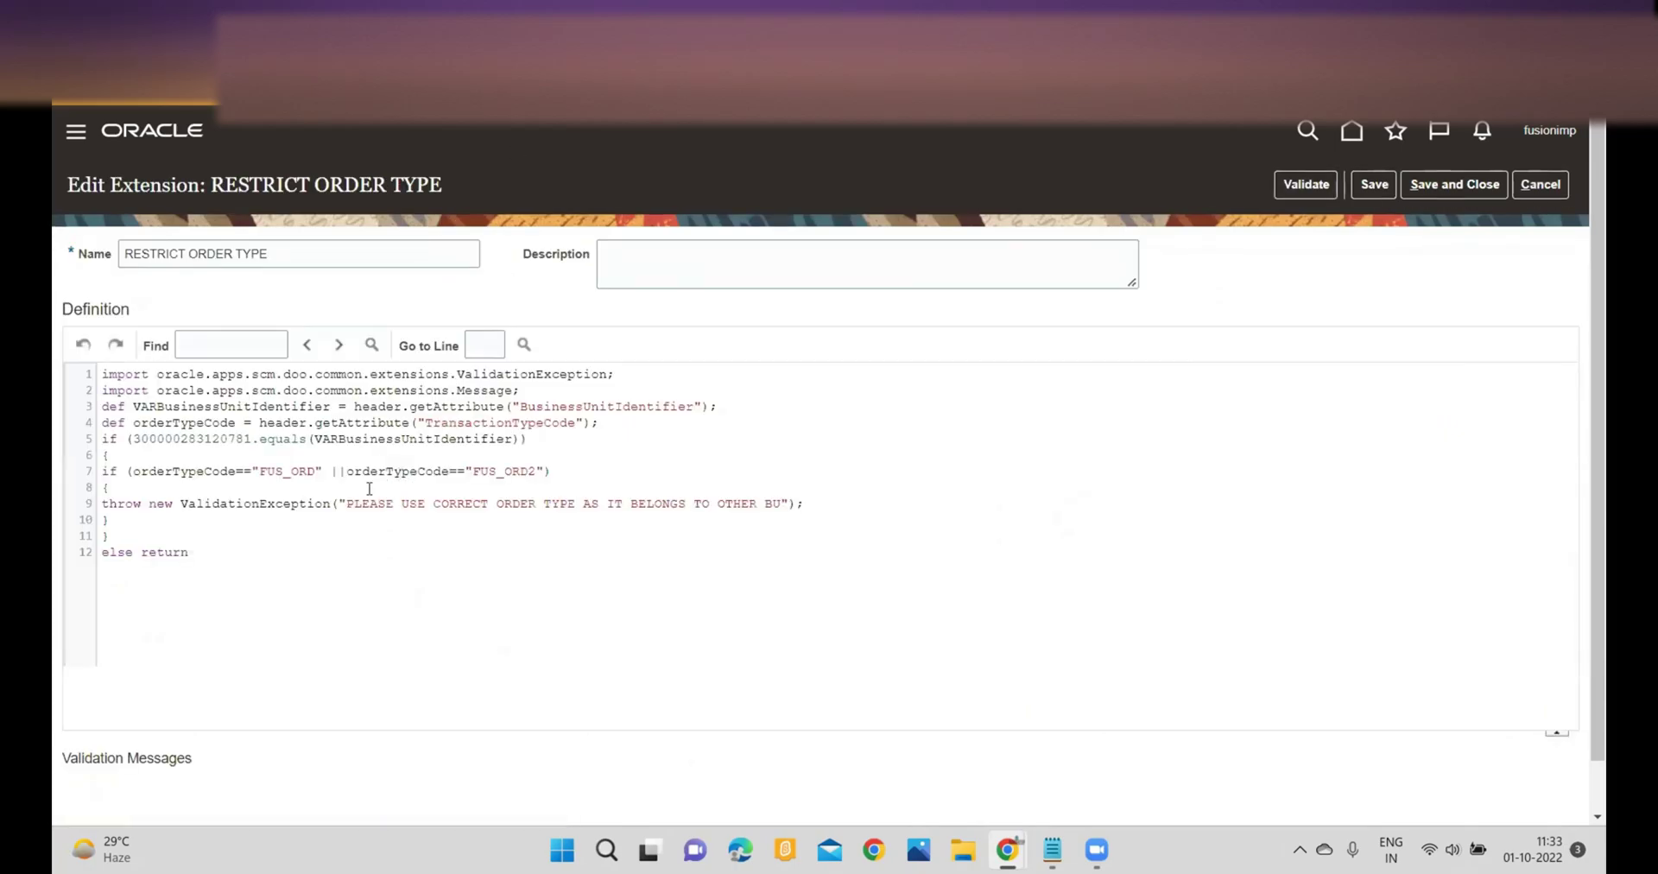
left_click_drag(133, 439, 264, 443)
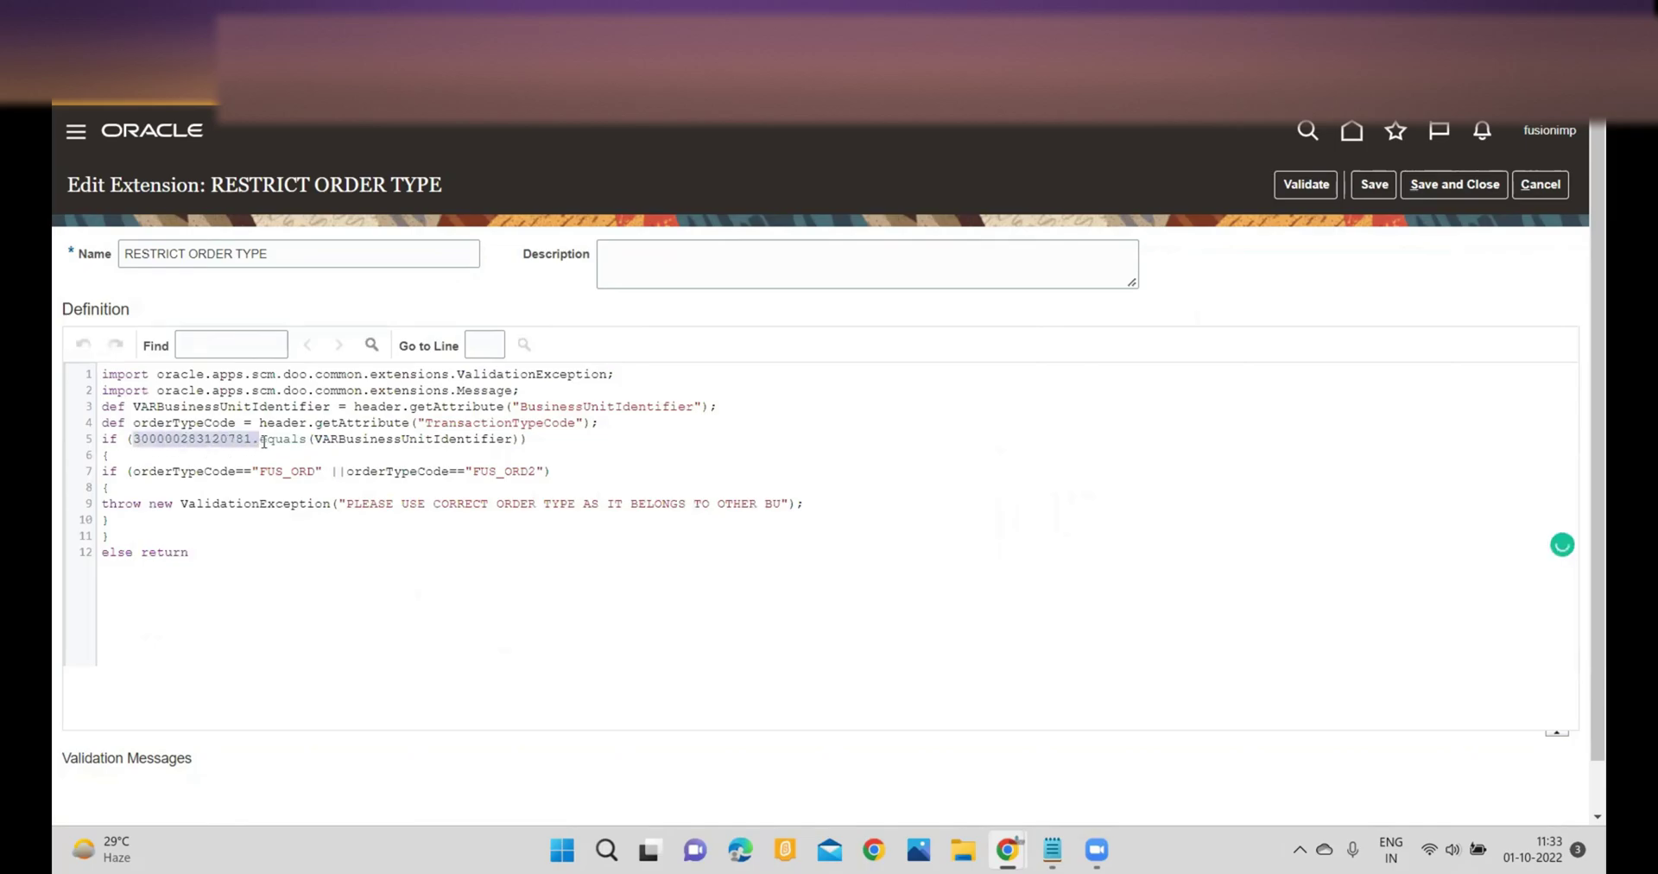
left_click(559, 471)
type("||")
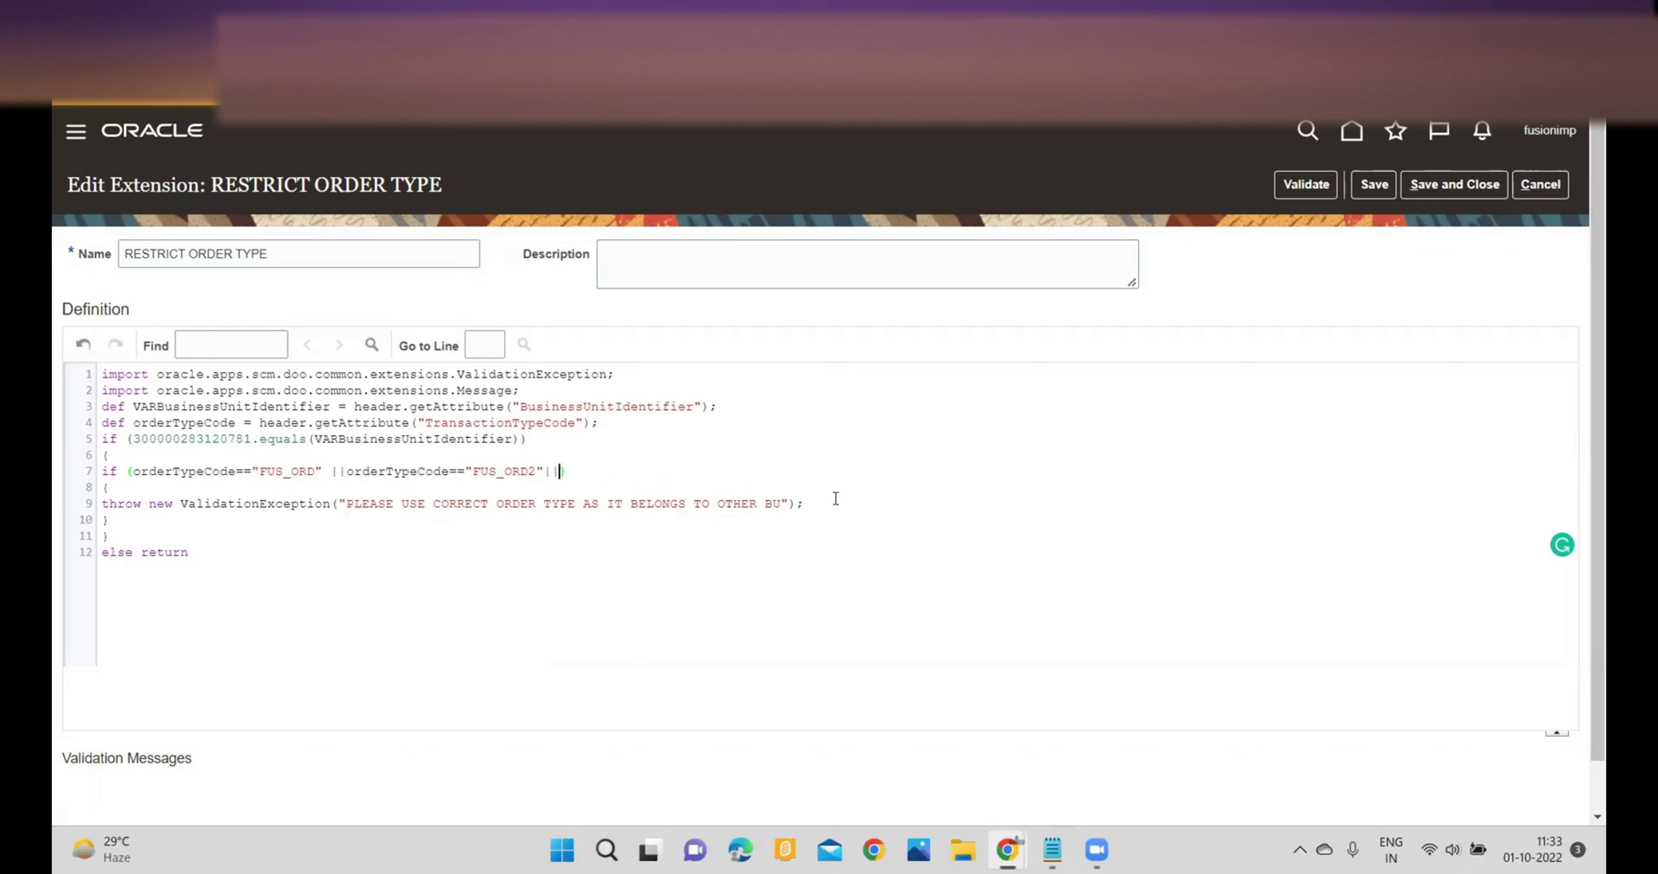
left_click_drag(441, 503, 758, 508)
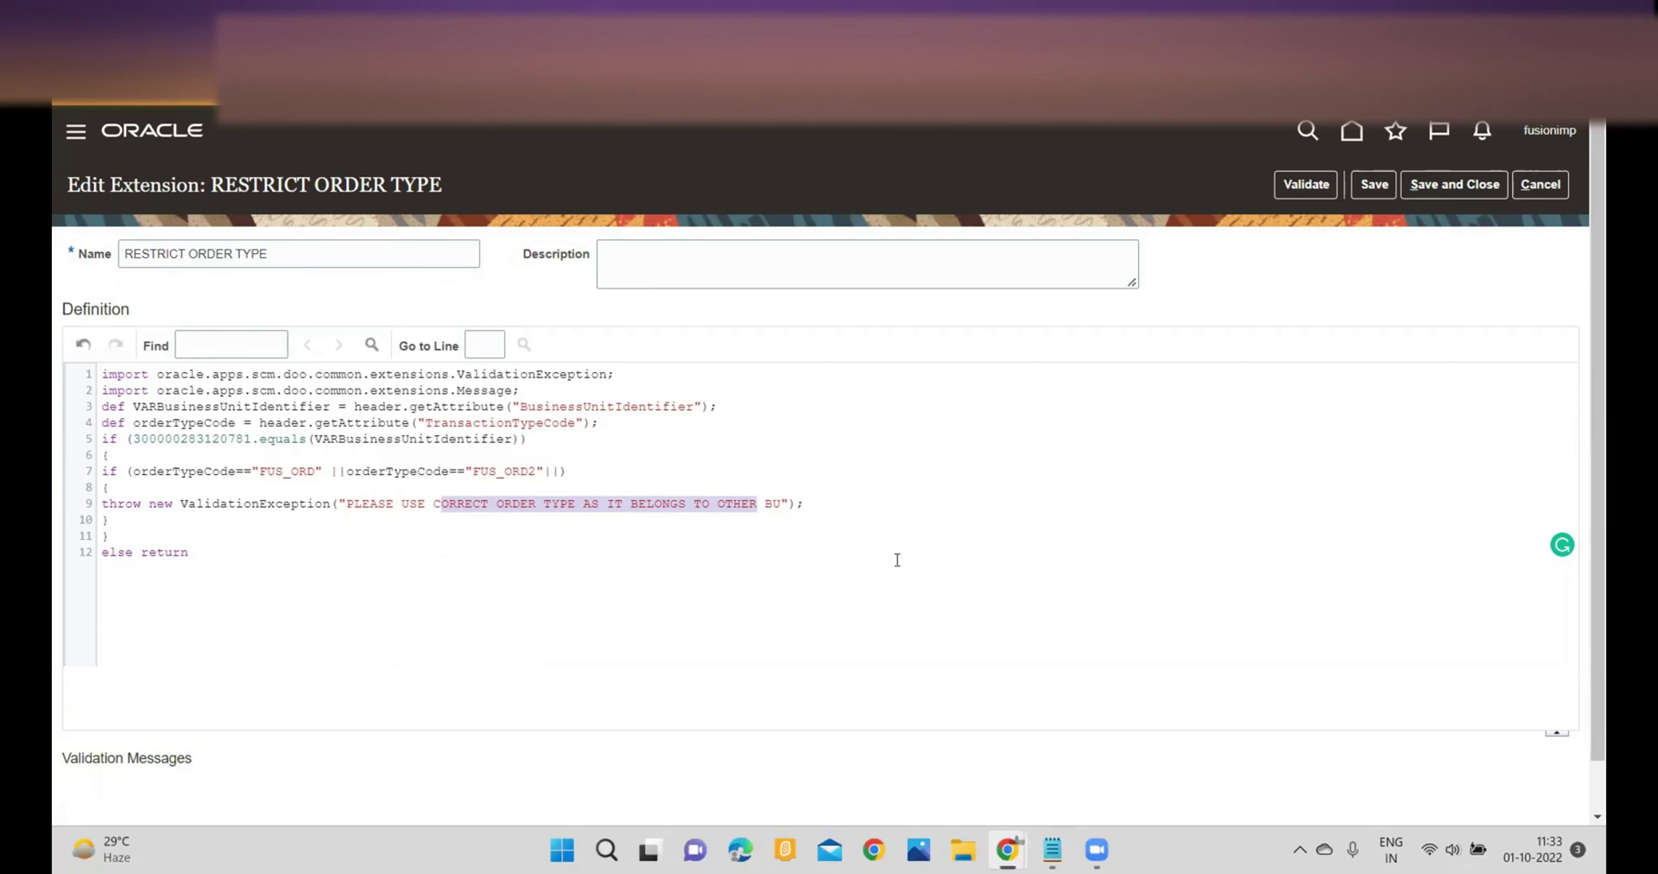
- Copy the entire extension script into a blank Notepad document, maximized and with the text enlarged to 180%
left_click(197, 561)
left_click_drag(198, 562, 101, 375)
key("ctrl+c")
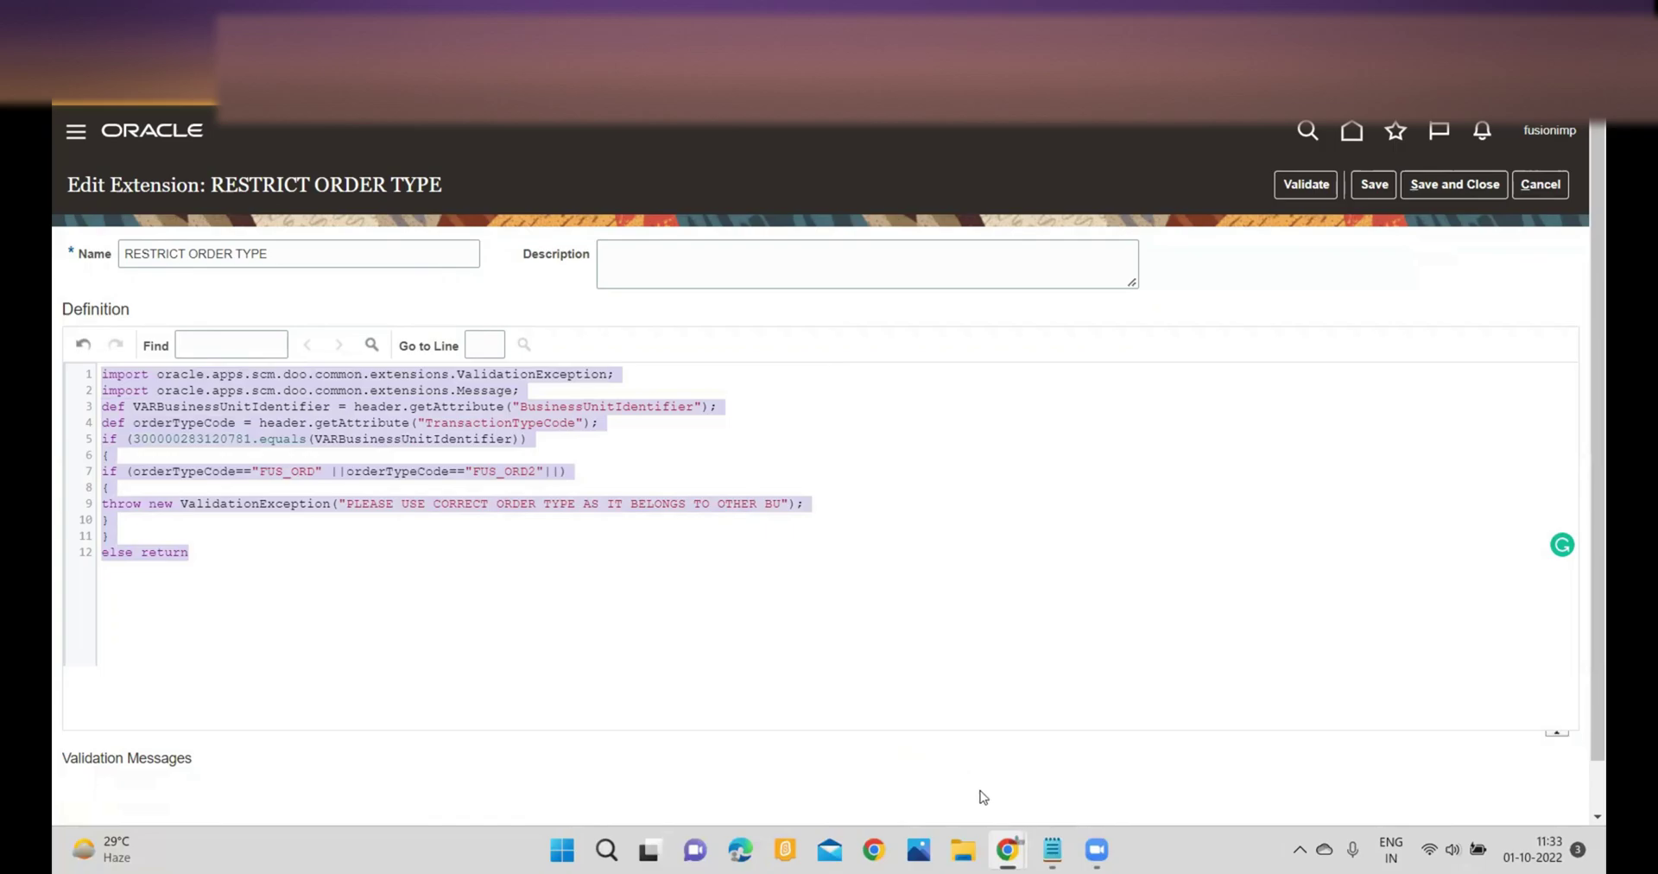
left_click(1051, 851)
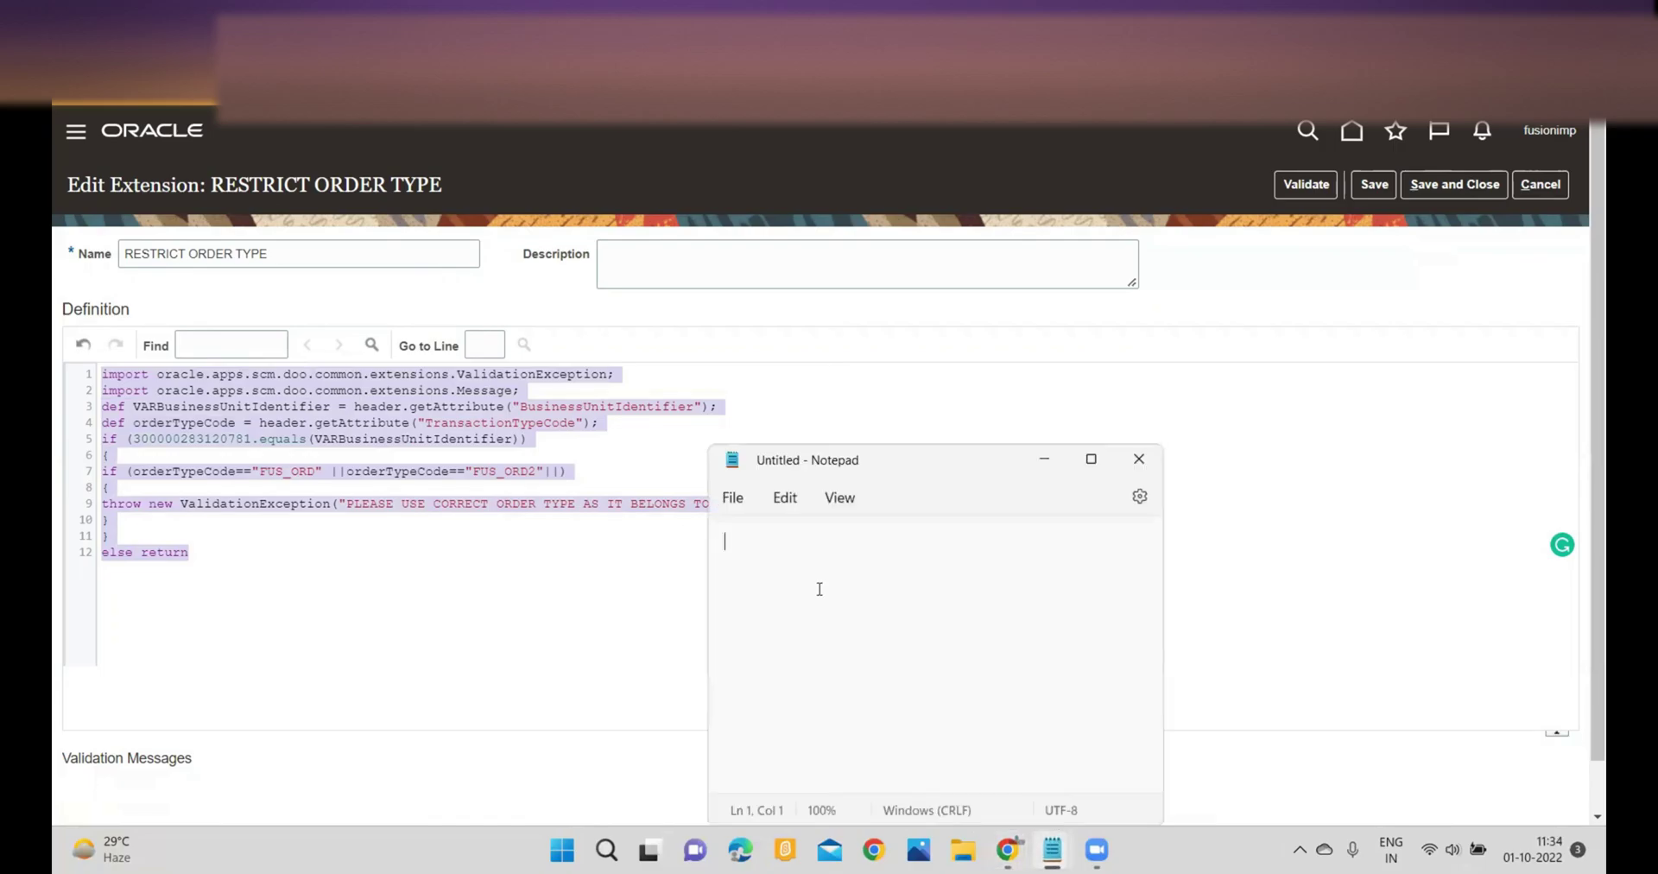
left_click(1090, 460)
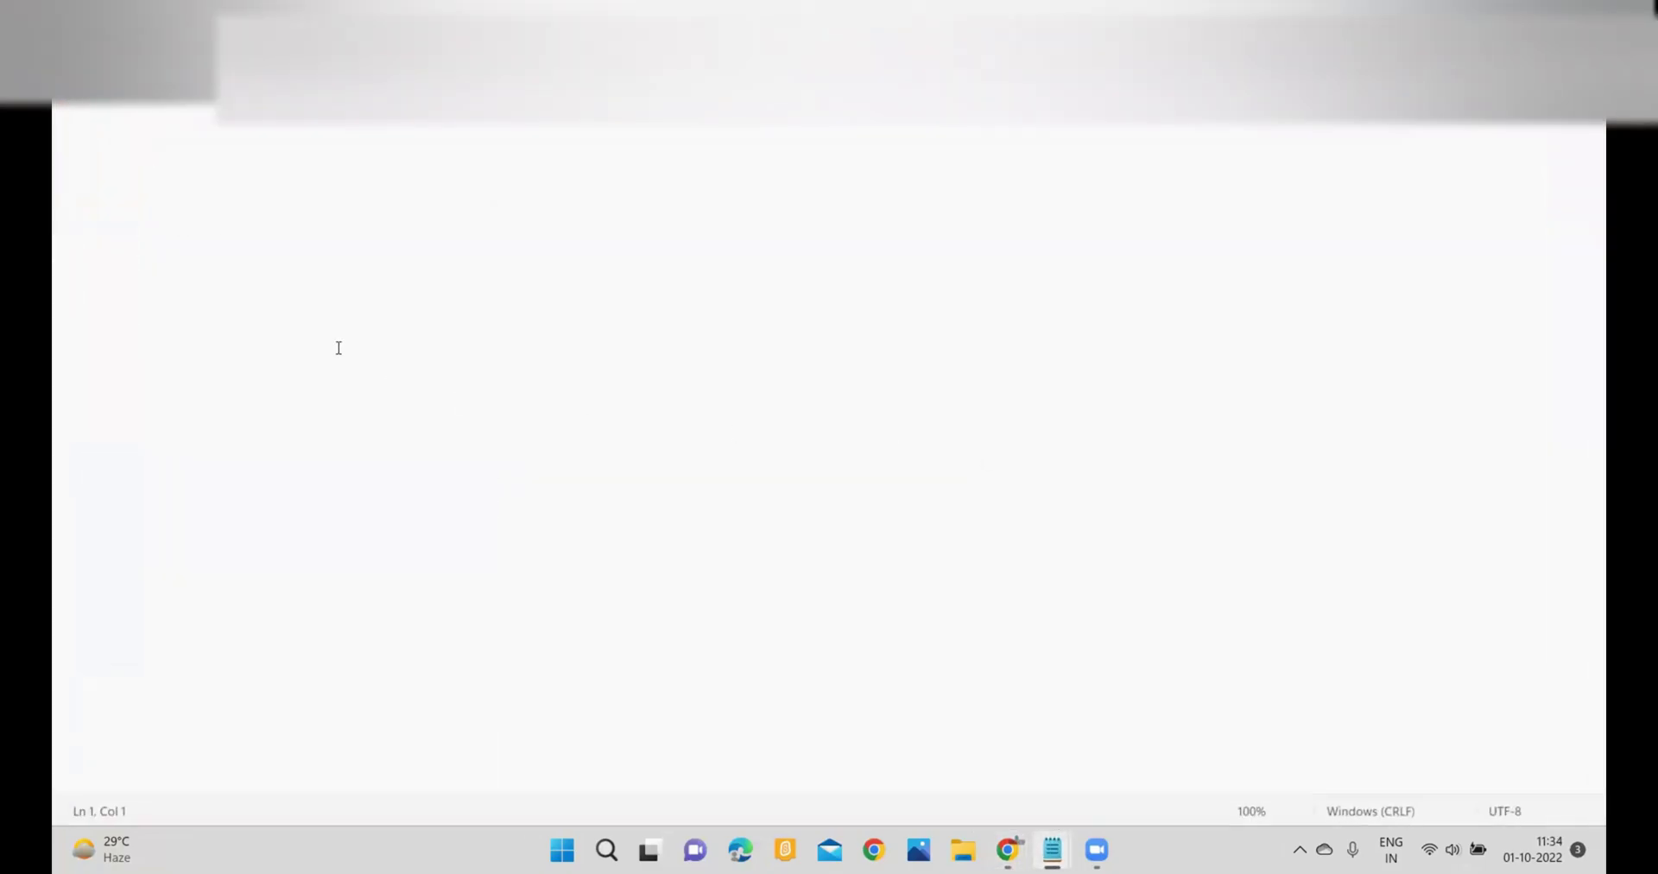
key("ctrl+v")
scroll(400, 513, "up", 5, "ctrl")
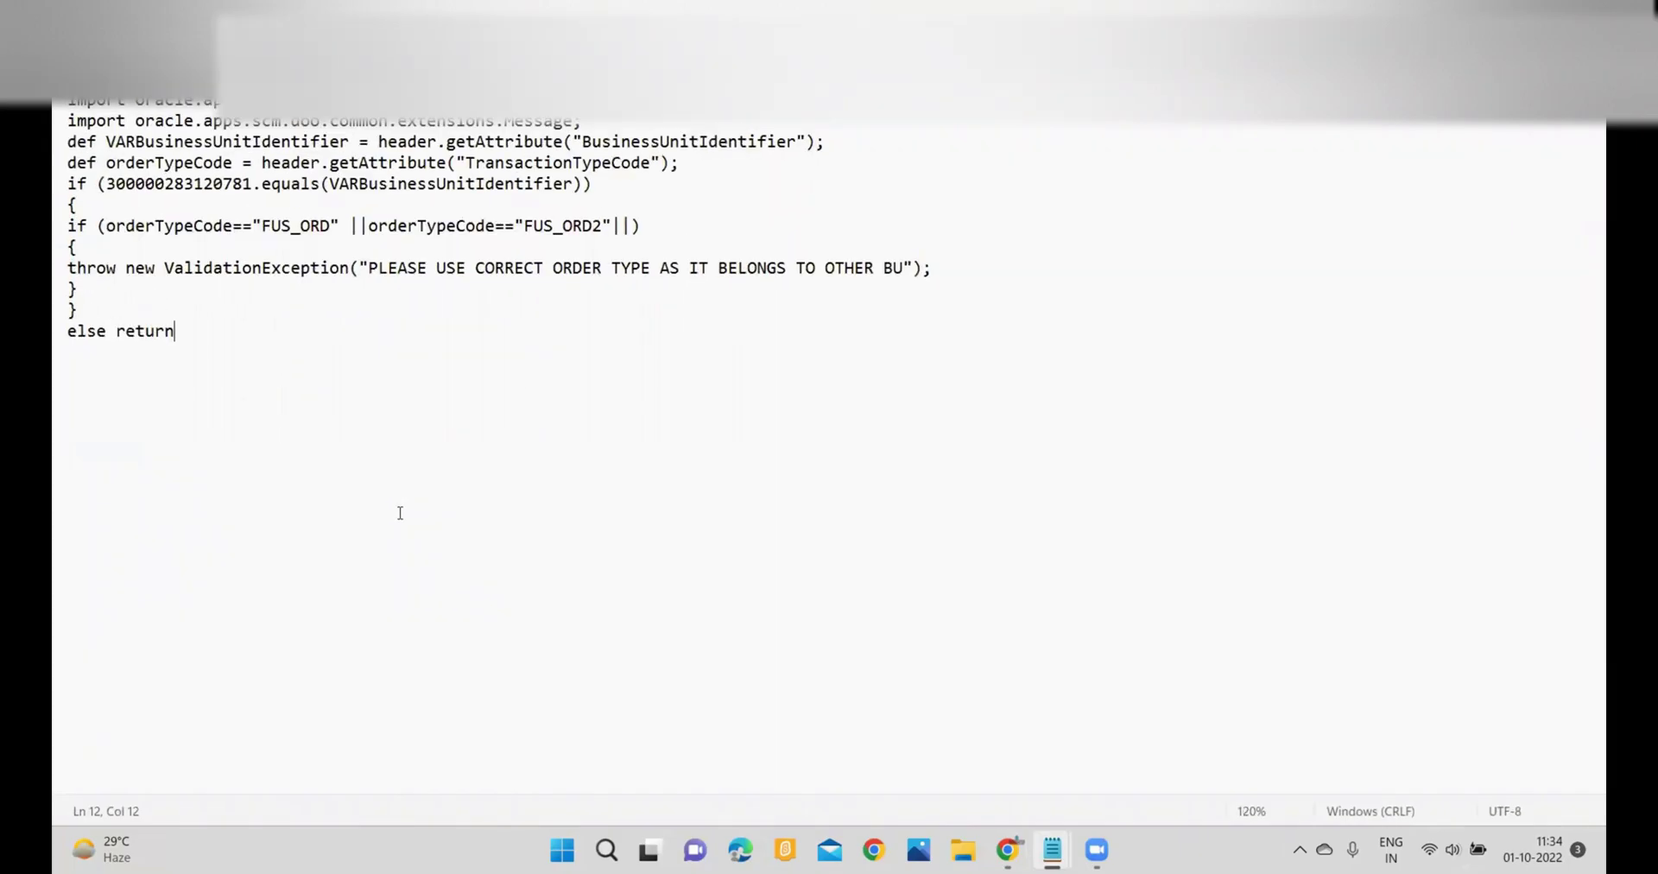
scroll(402, 513, "up", 3, "ctrl")
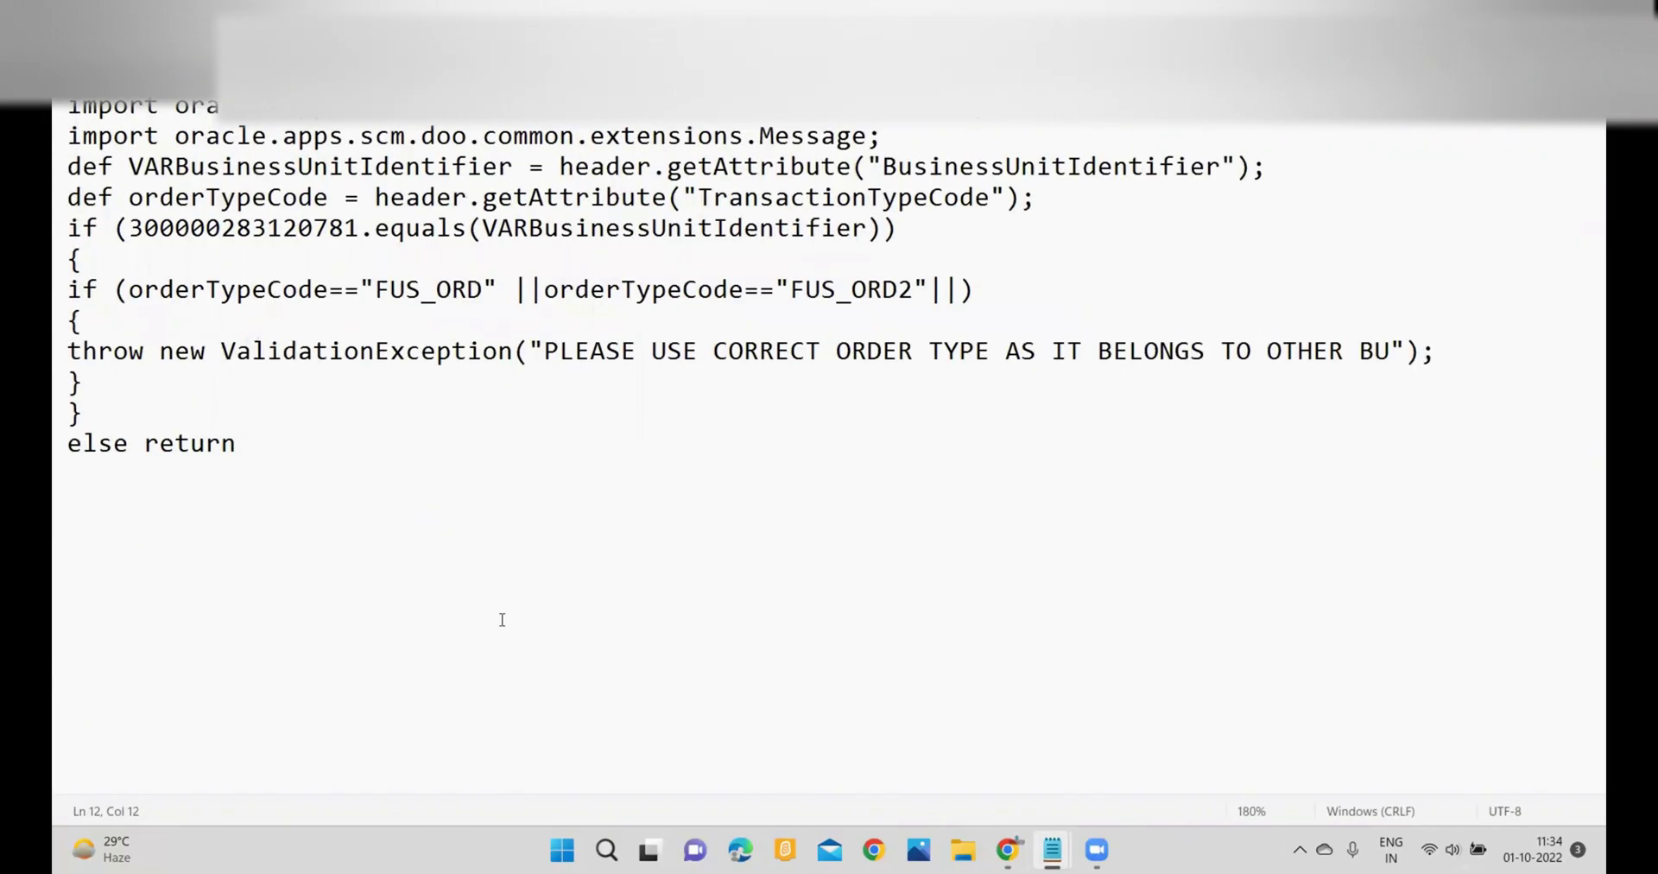
- Highlight the FUS_ORD and FUS_ORD2 codes and the business unit identifier in the copied script for review
left_click(379, 290)
left_click_drag(397, 291, 481, 295)
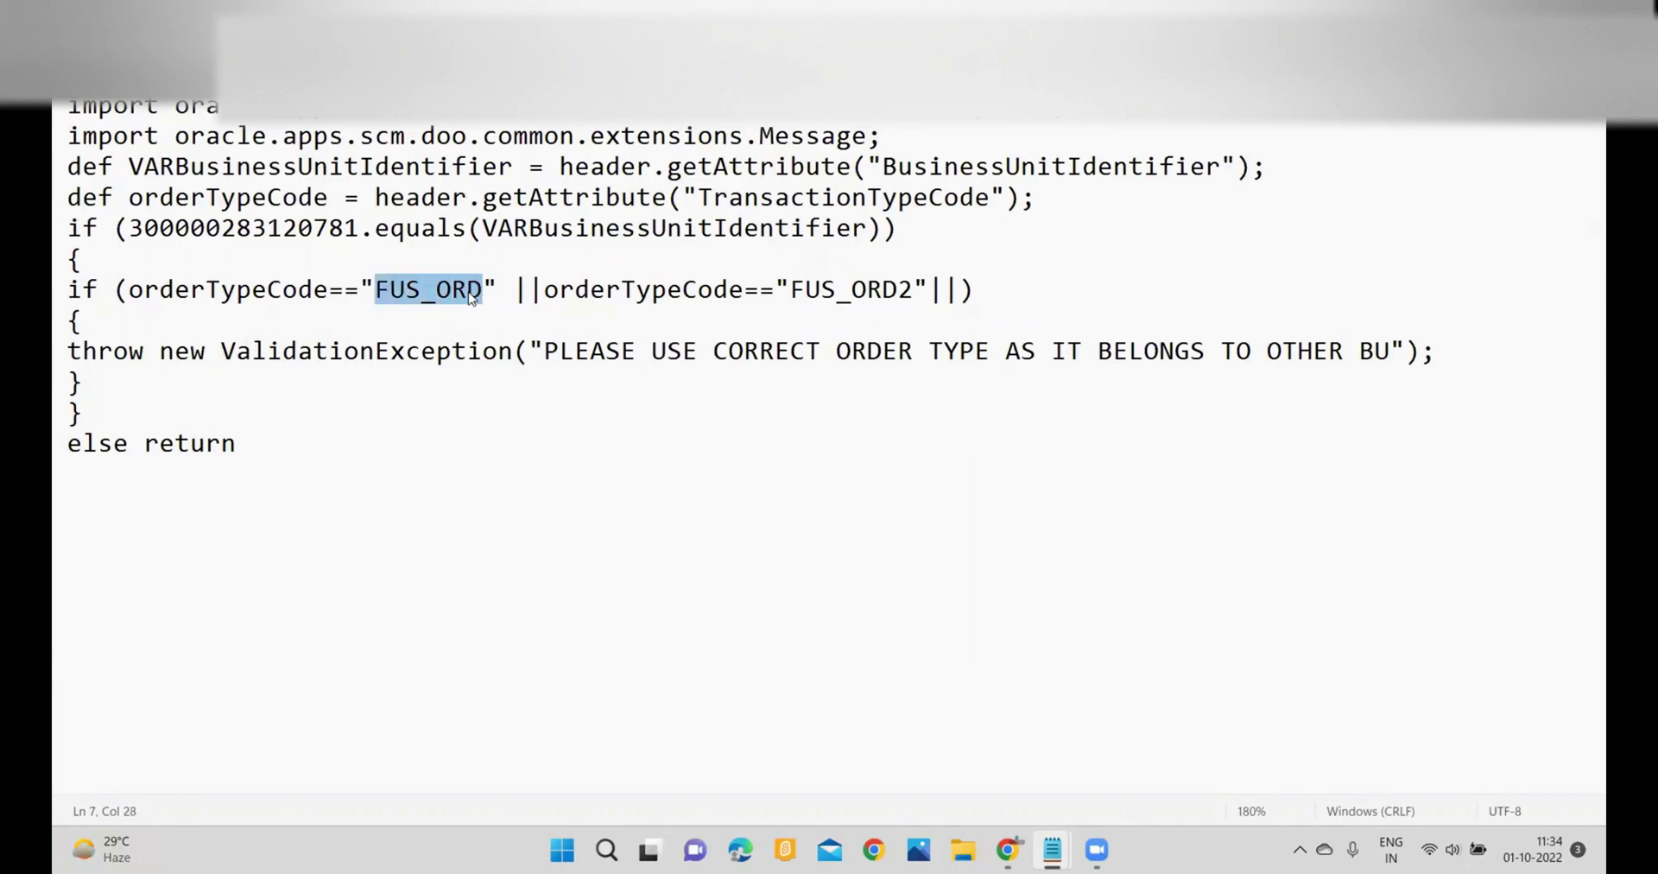
left_click(794, 290)
left_click_drag(794, 290, 912, 290)
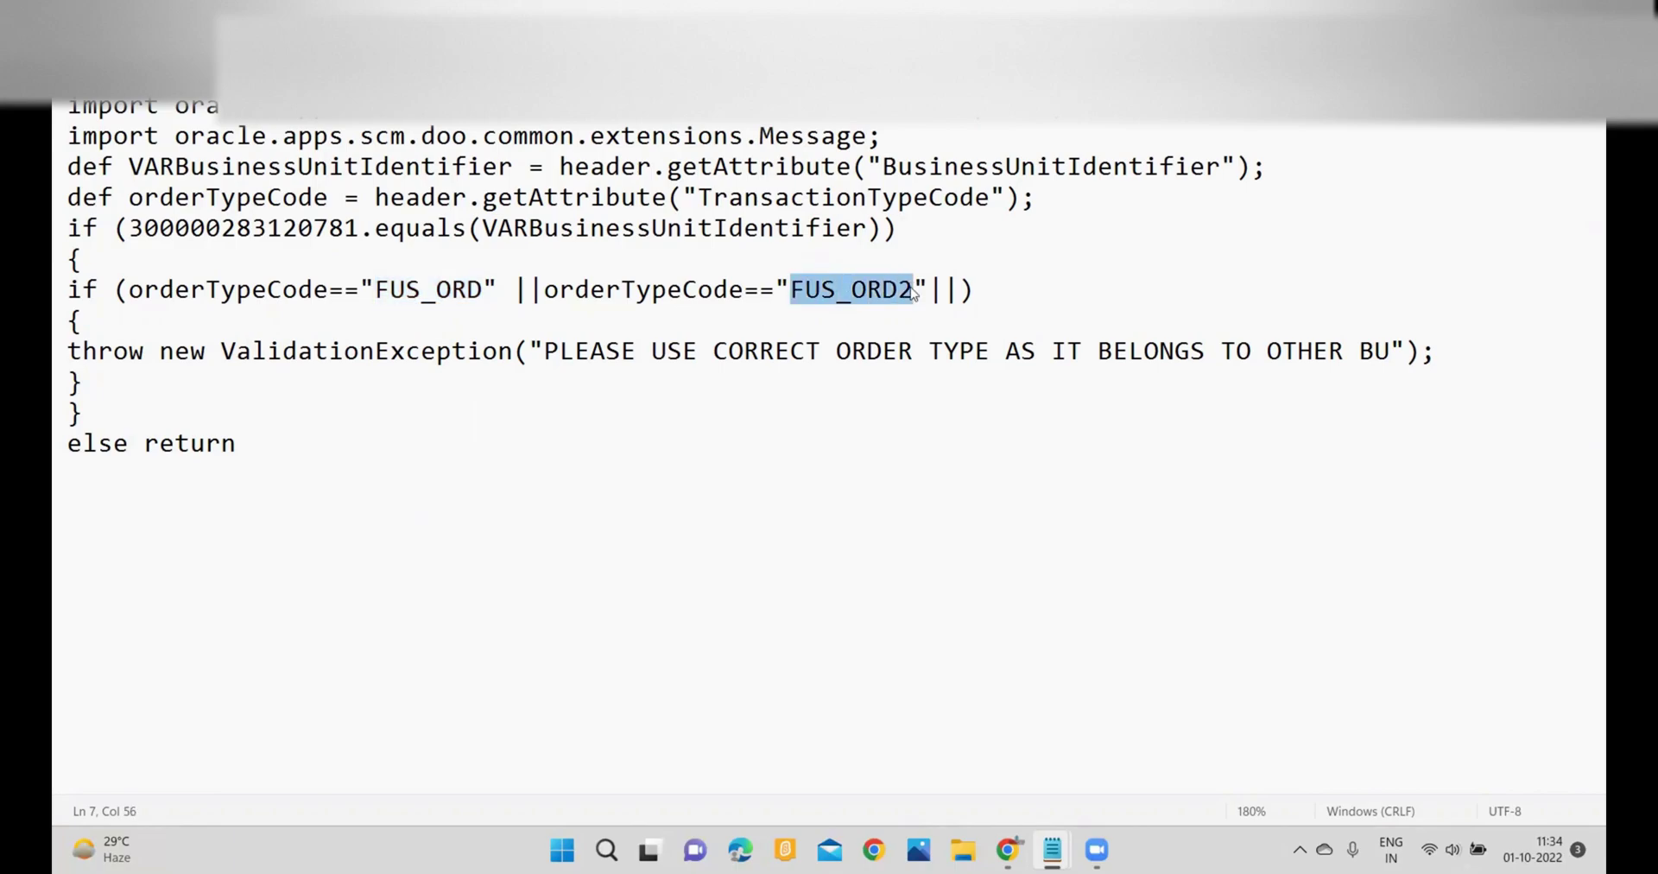
left_click_drag(357, 228, 133, 229)
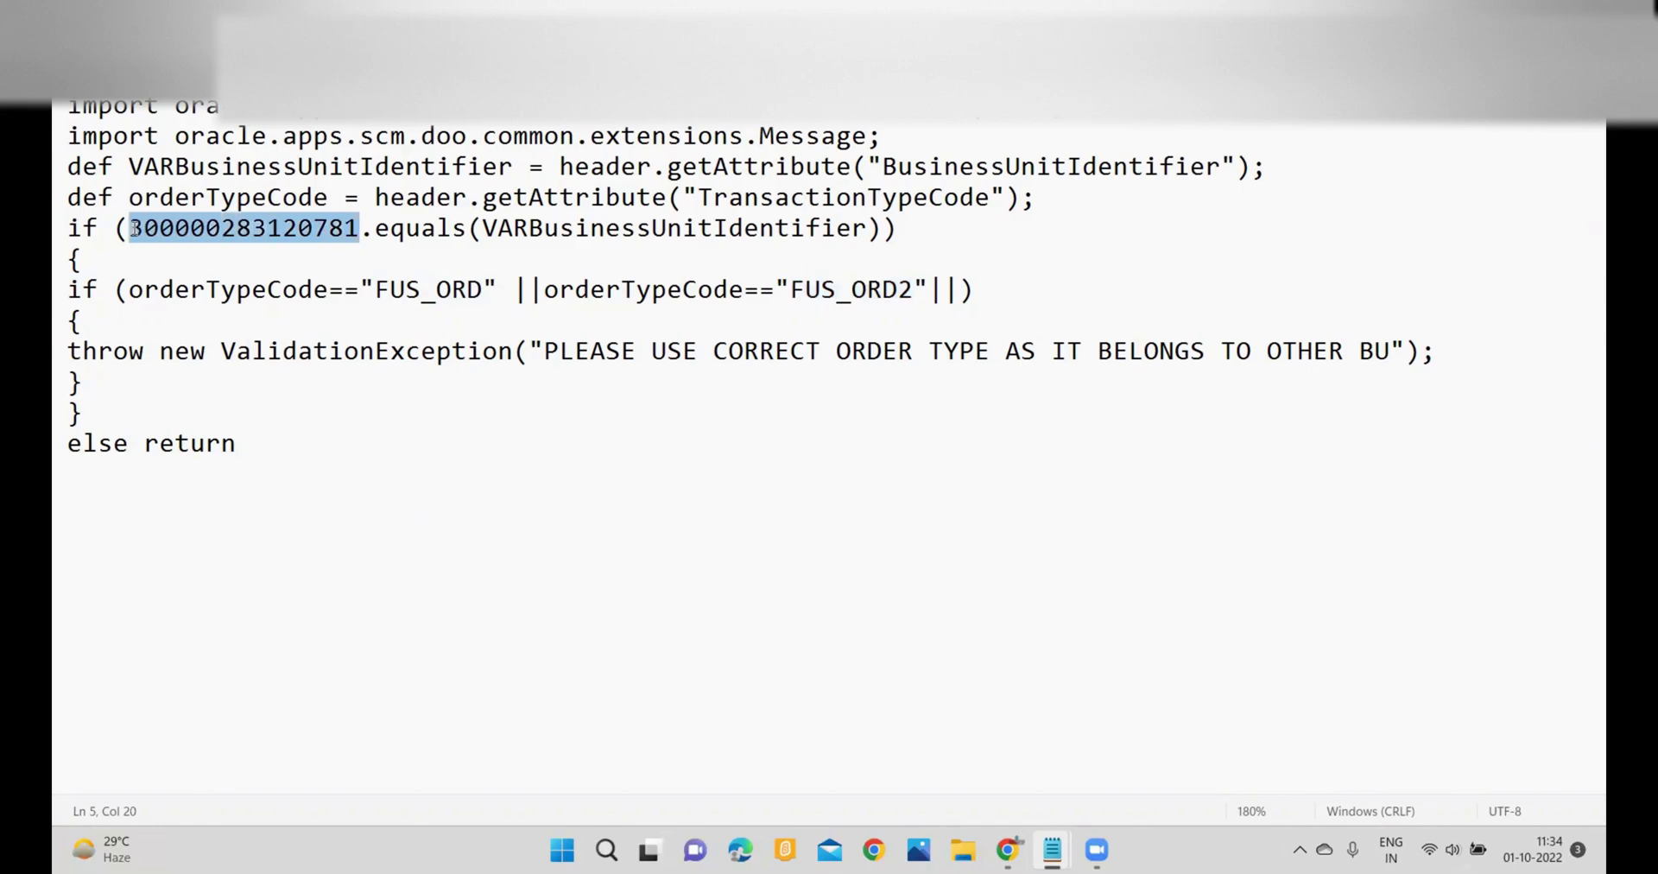